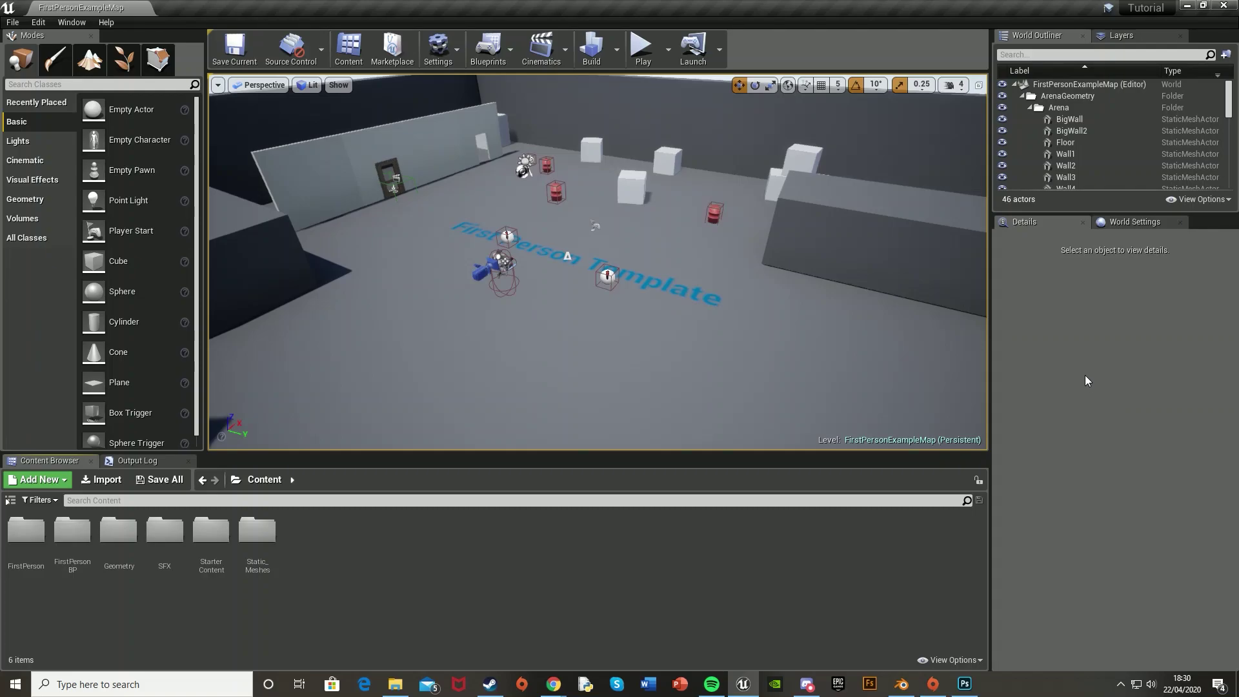
# Step: Play-test the level by walking to the existing door in the wall, operating it, and ending the session
pyautogui.click(642, 46)
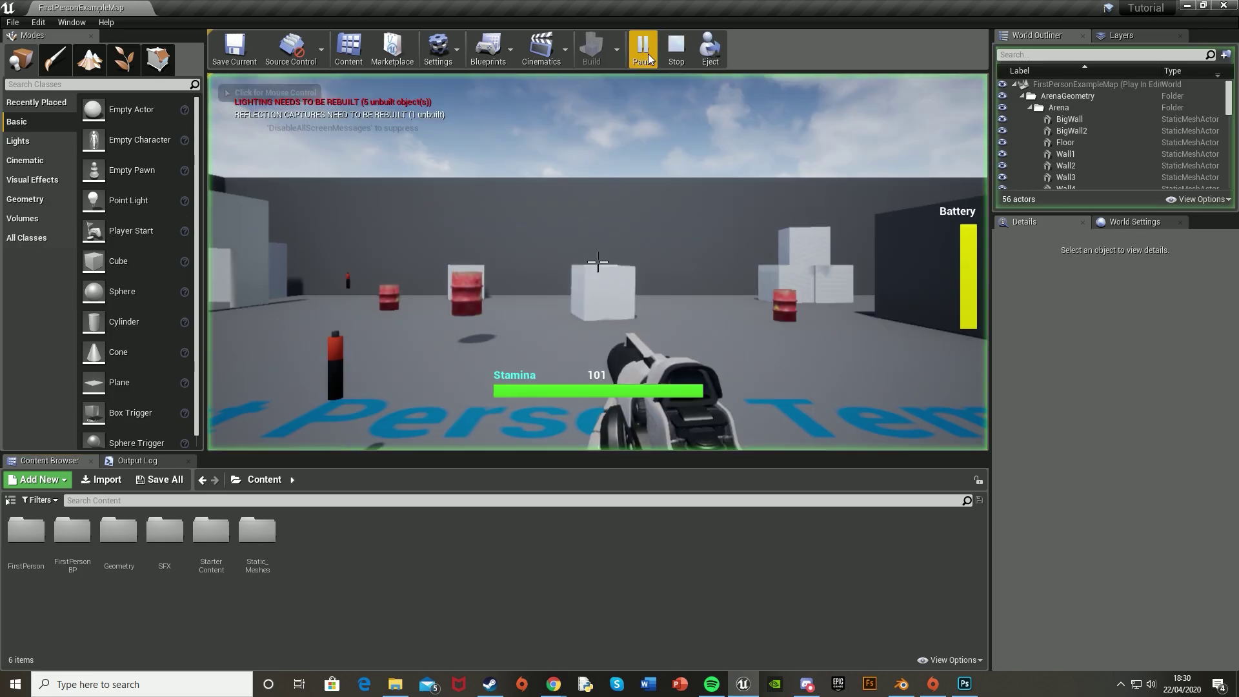
pyautogui.press('w')
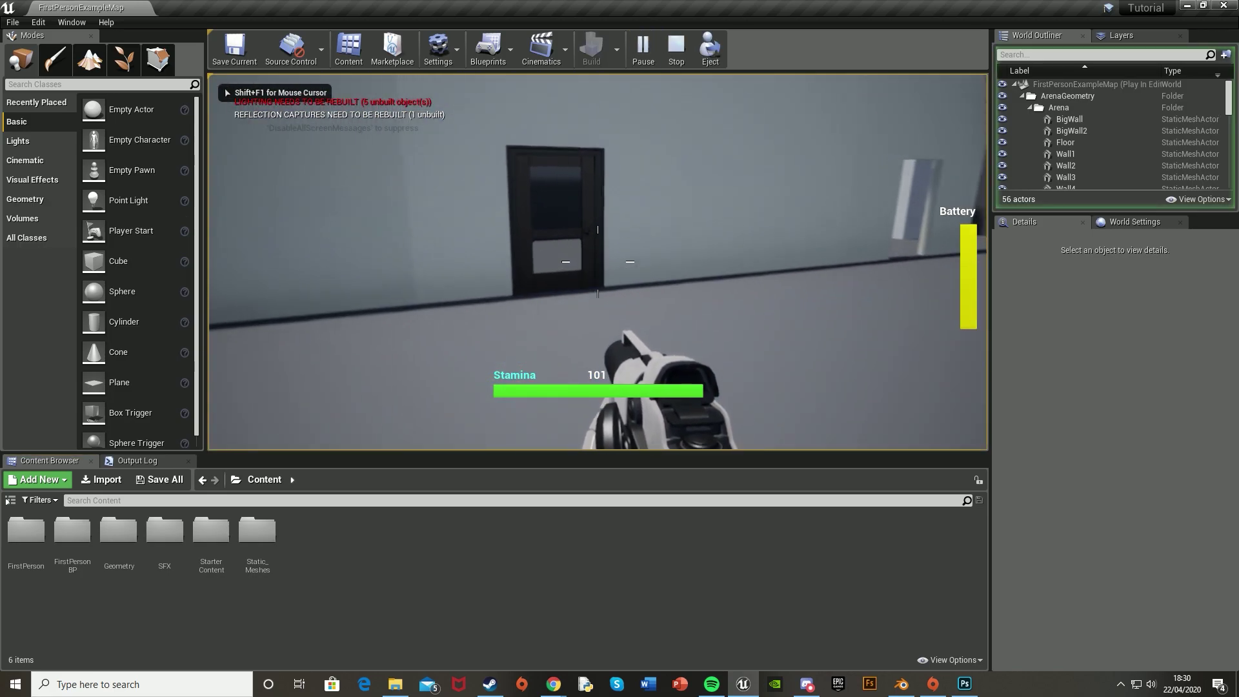
pyautogui.press('e')
pyautogui.press('s')
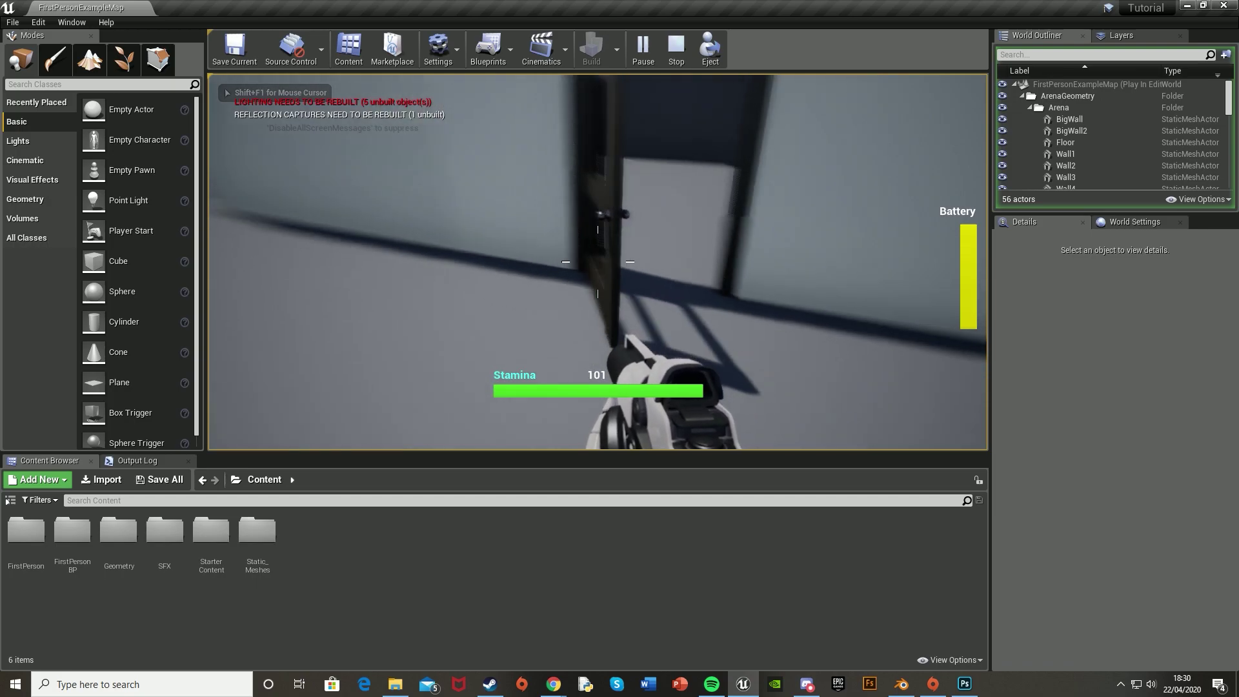
pyautogui.press('s')
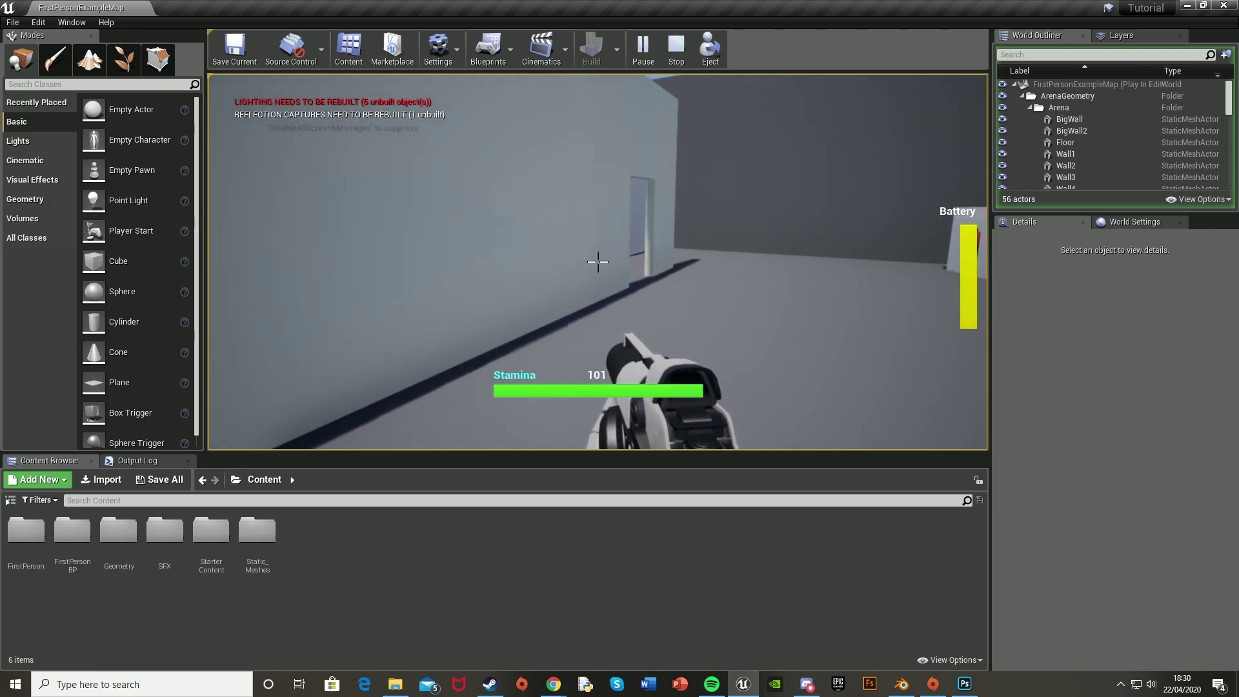
pyautogui.press('w')
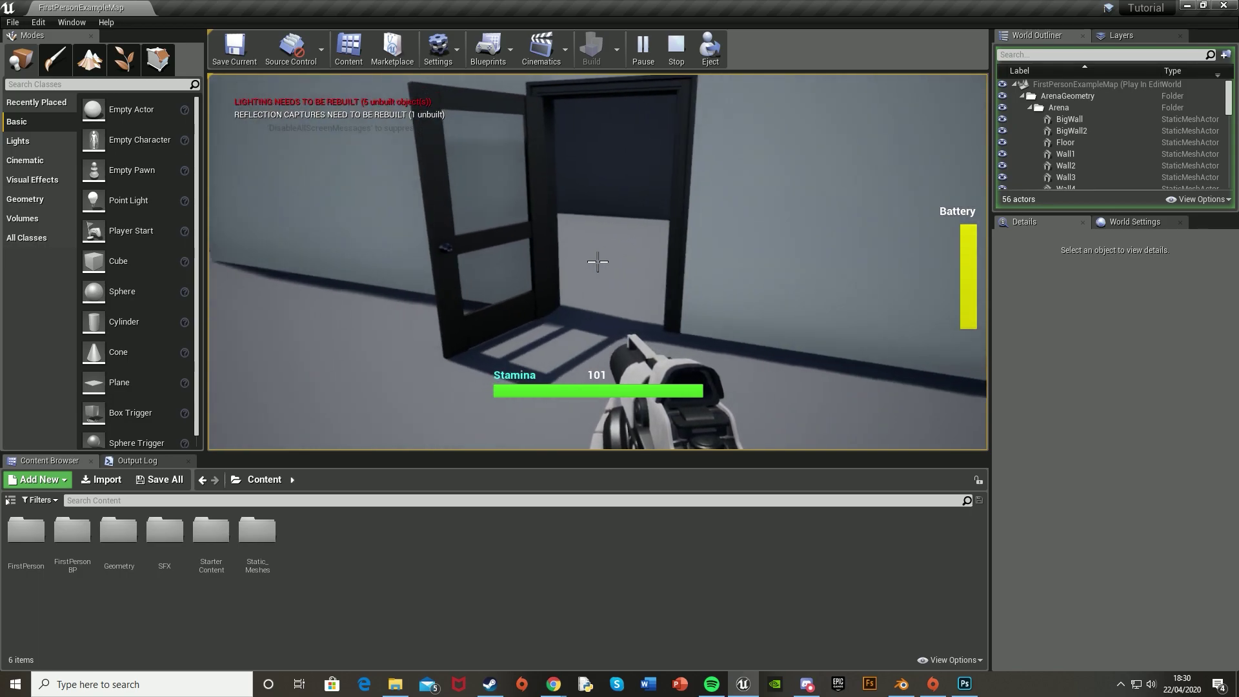
pyautogui.press('s')
pyautogui.press('e')
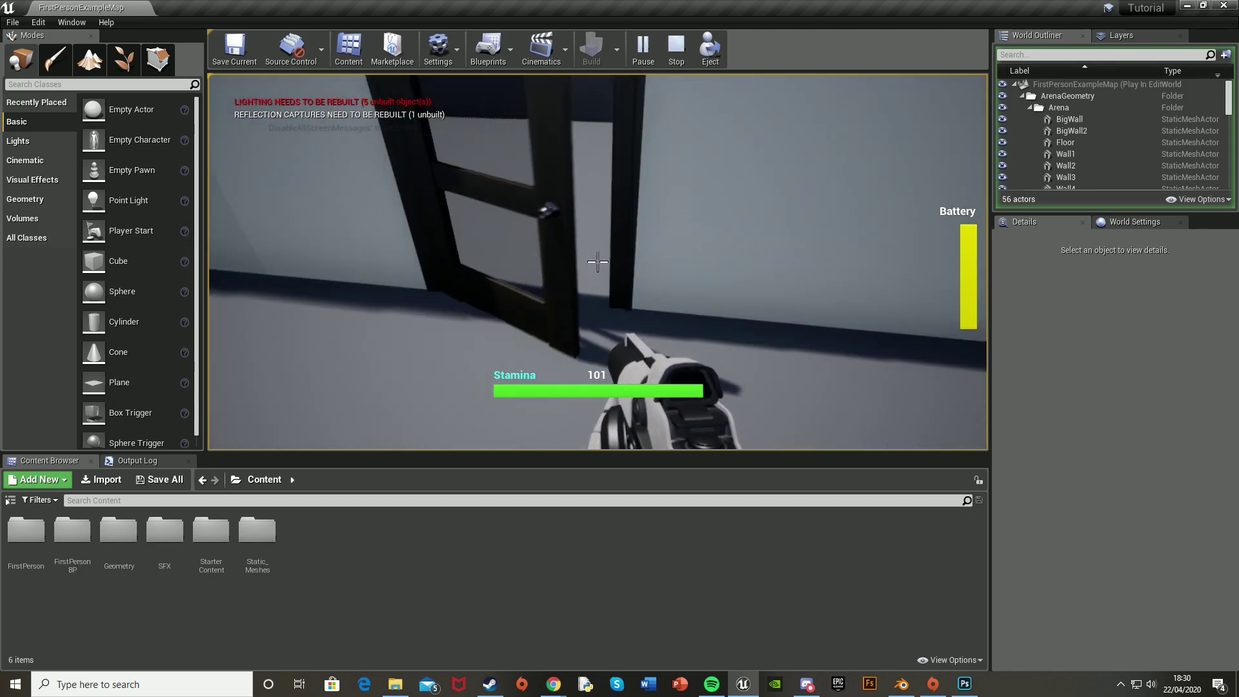
pyautogui.press('Escape')
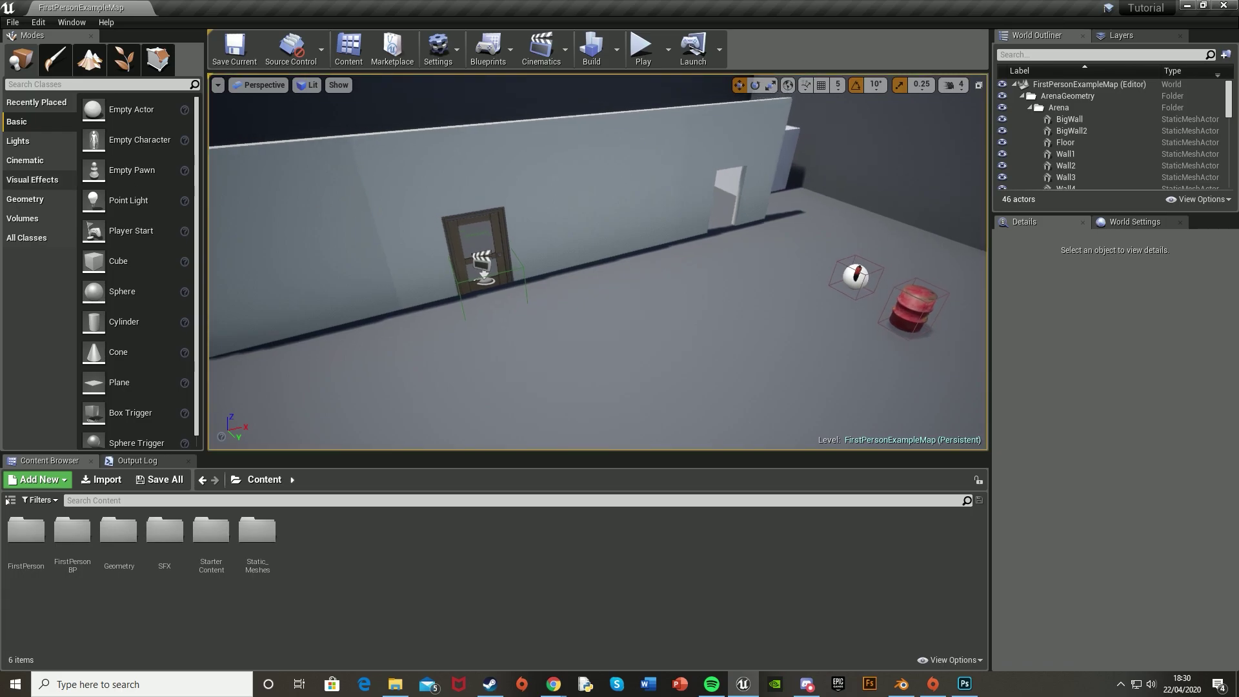
# Step: Import the Door FBX with all its parts into the Static_Meshes folder with Import Materials enabled, and dismiss the message log
pyautogui.hotkey('alt', 'Tab')
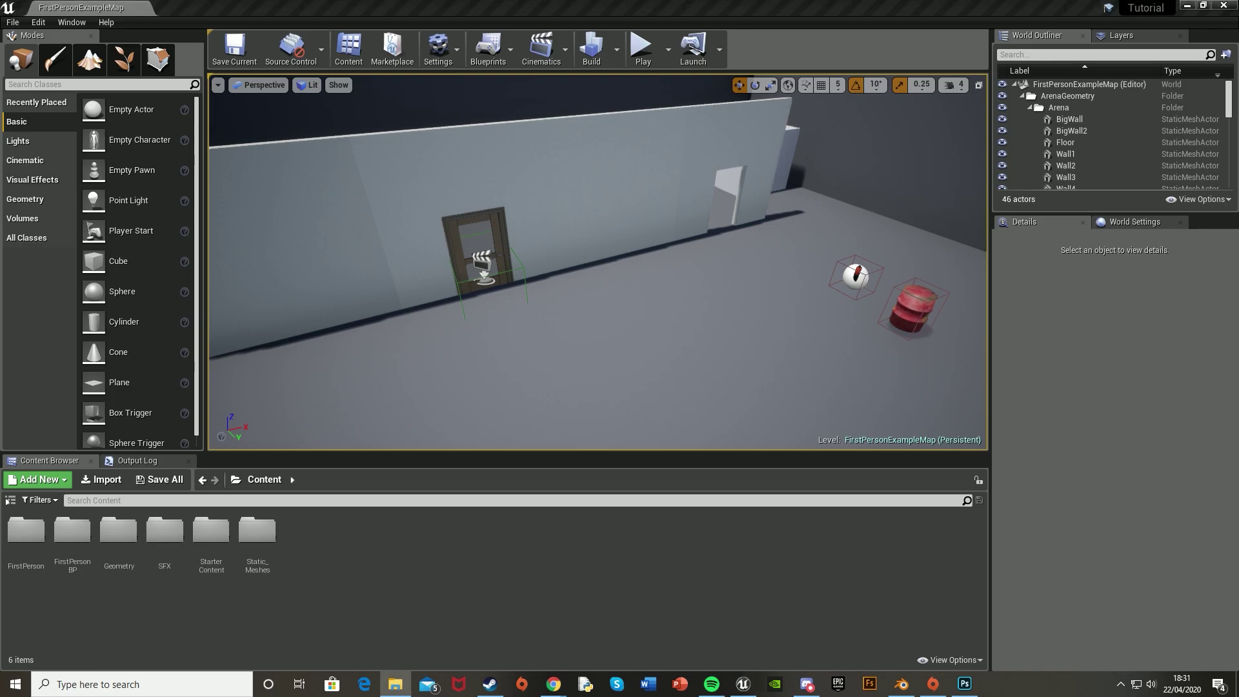
pyautogui.doubleClick(268, 535)
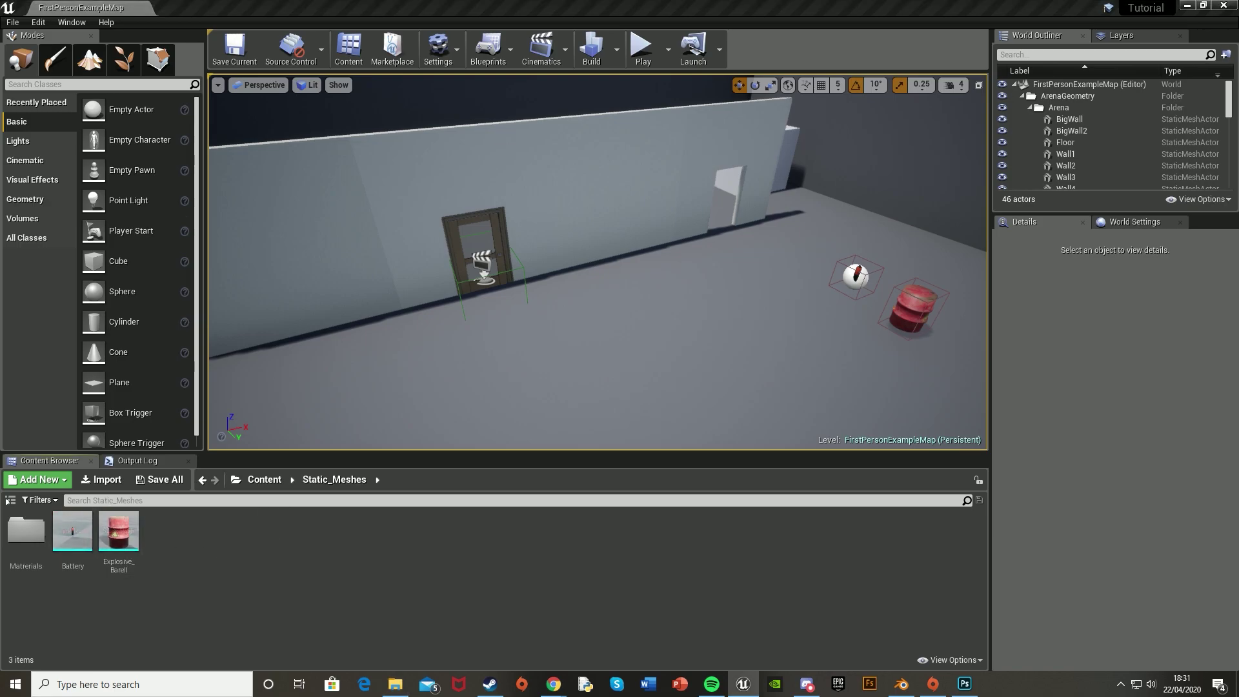
pyautogui.moveTo(264, 564); pyautogui.dragTo(348, 568)
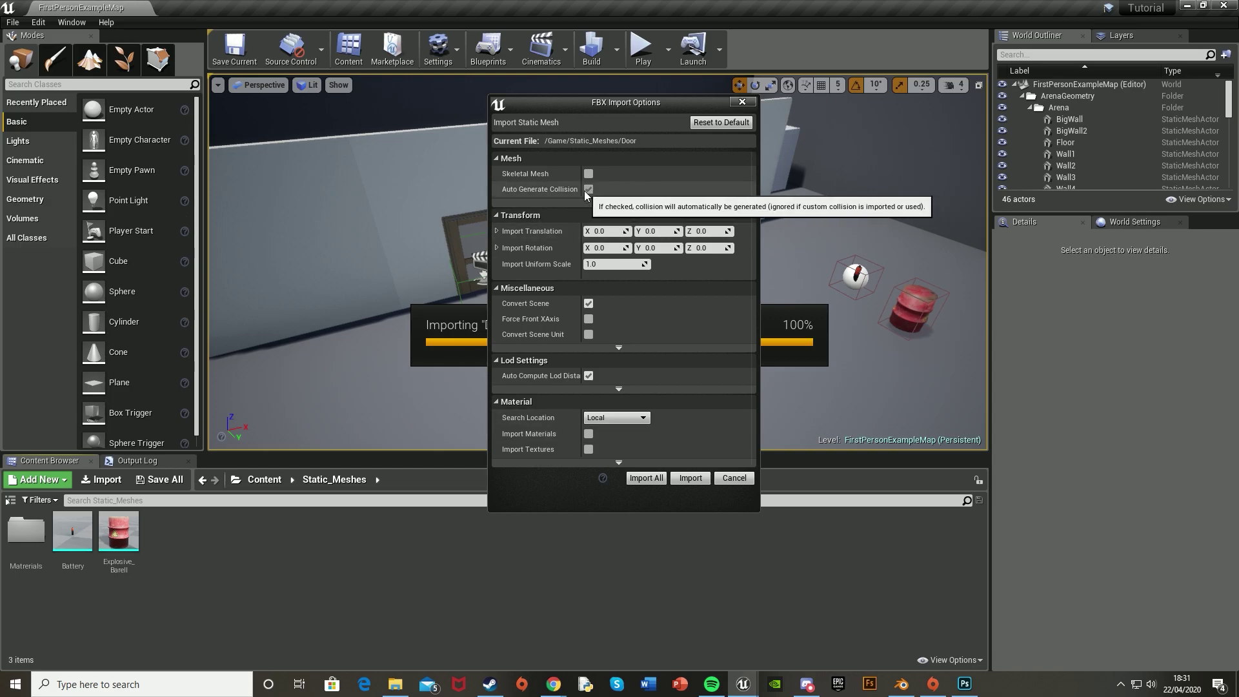
pyautogui.click(589, 434)
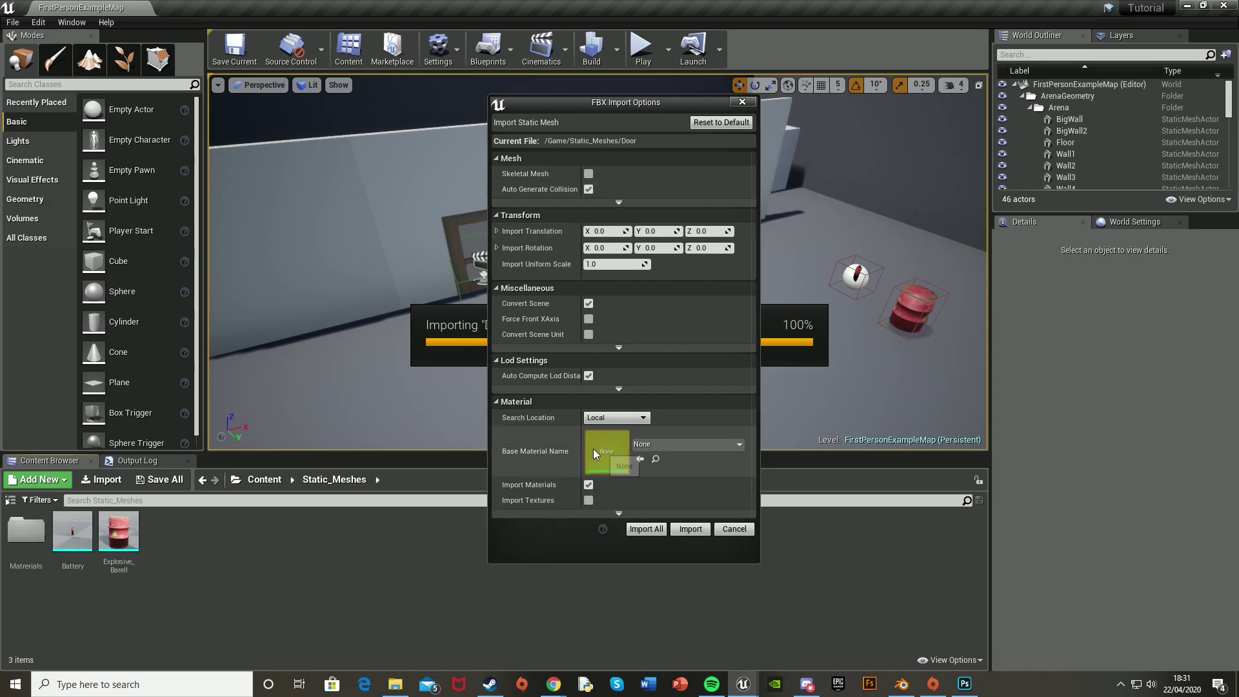
pyautogui.click(647, 530)
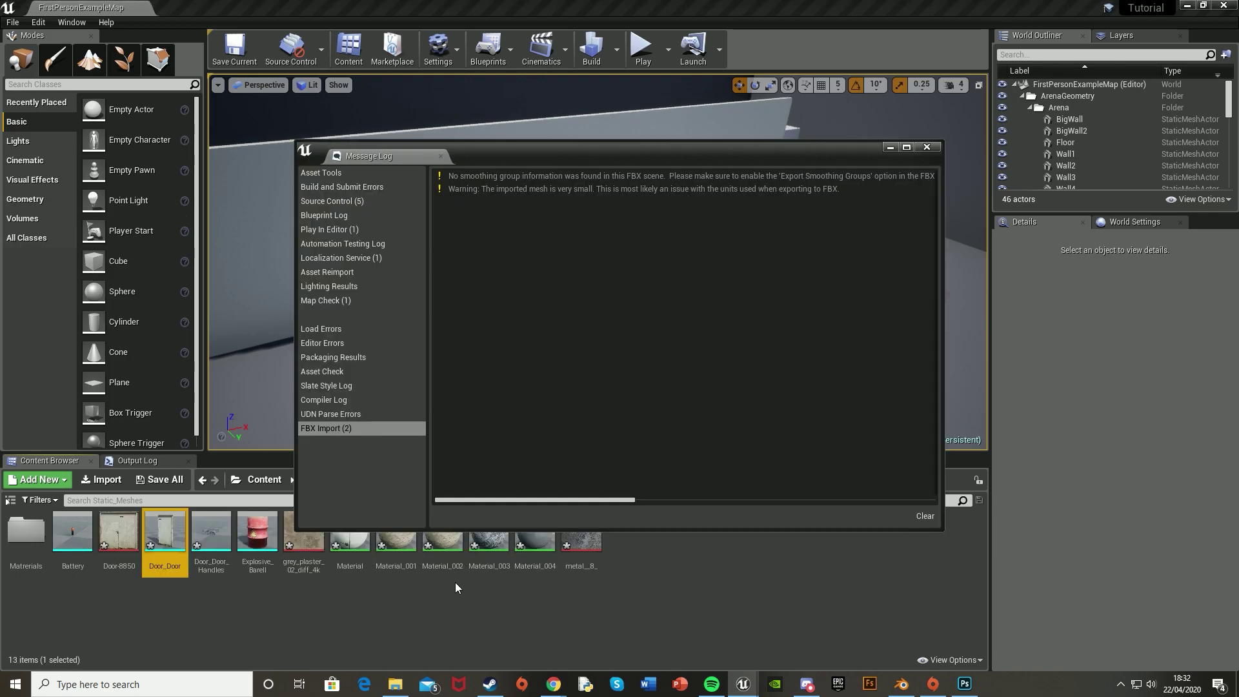
pyautogui.click(927, 147)
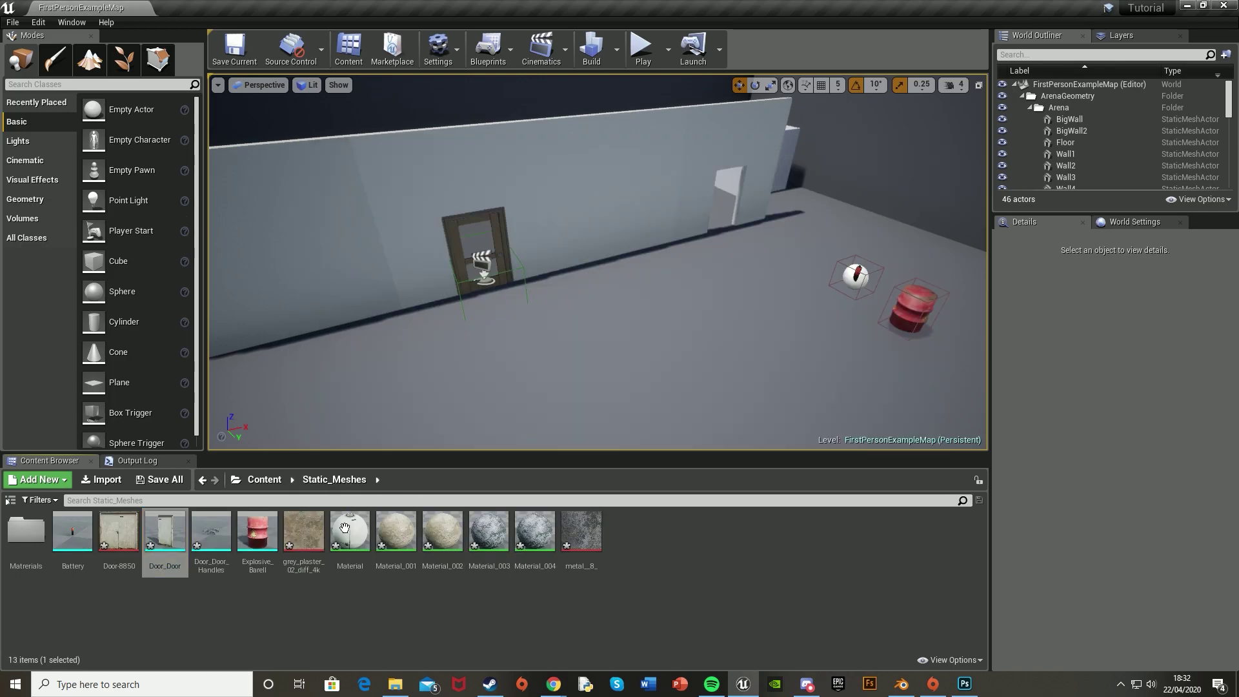
# Step: Move the imported door textures and materials from Static_Meshes into its materials subfolder
pyautogui.click(111, 533)
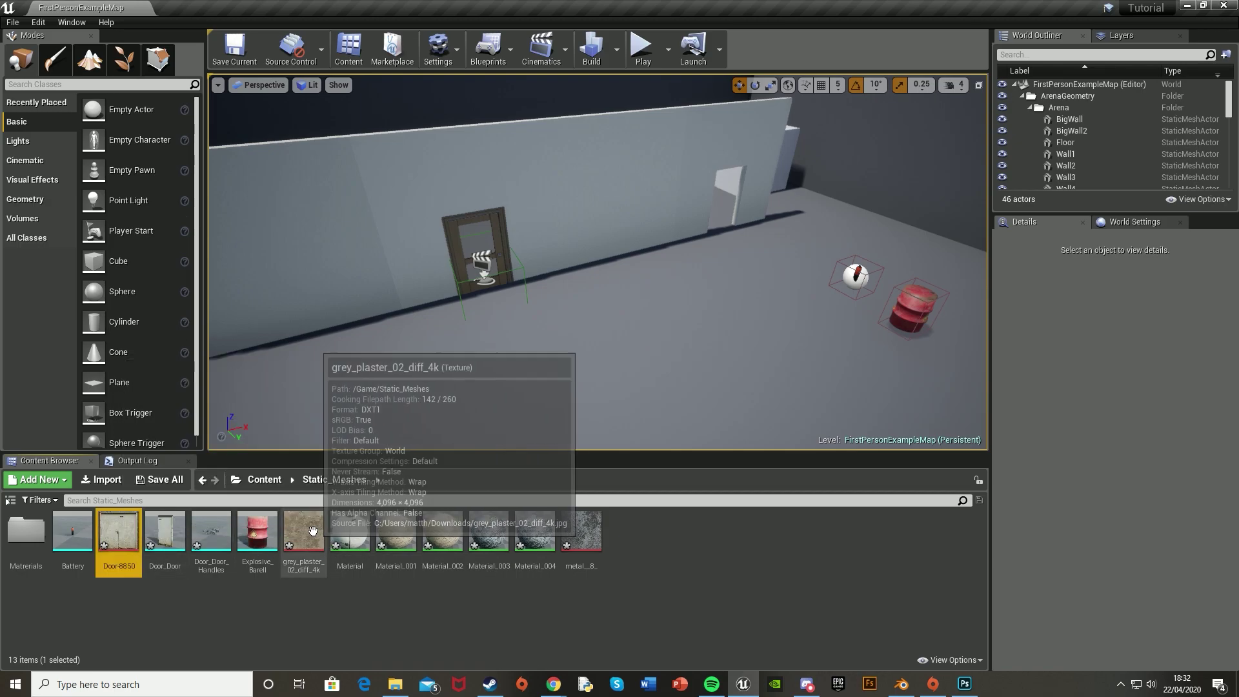
pyautogui.keyDown('ctrl'); pyautogui.click(303, 531); pyautogui.keyUp('ctrl')
pyautogui.keyDown('shift'); pyautogui.click(595, 529); pyautogui.keyUp('shift')
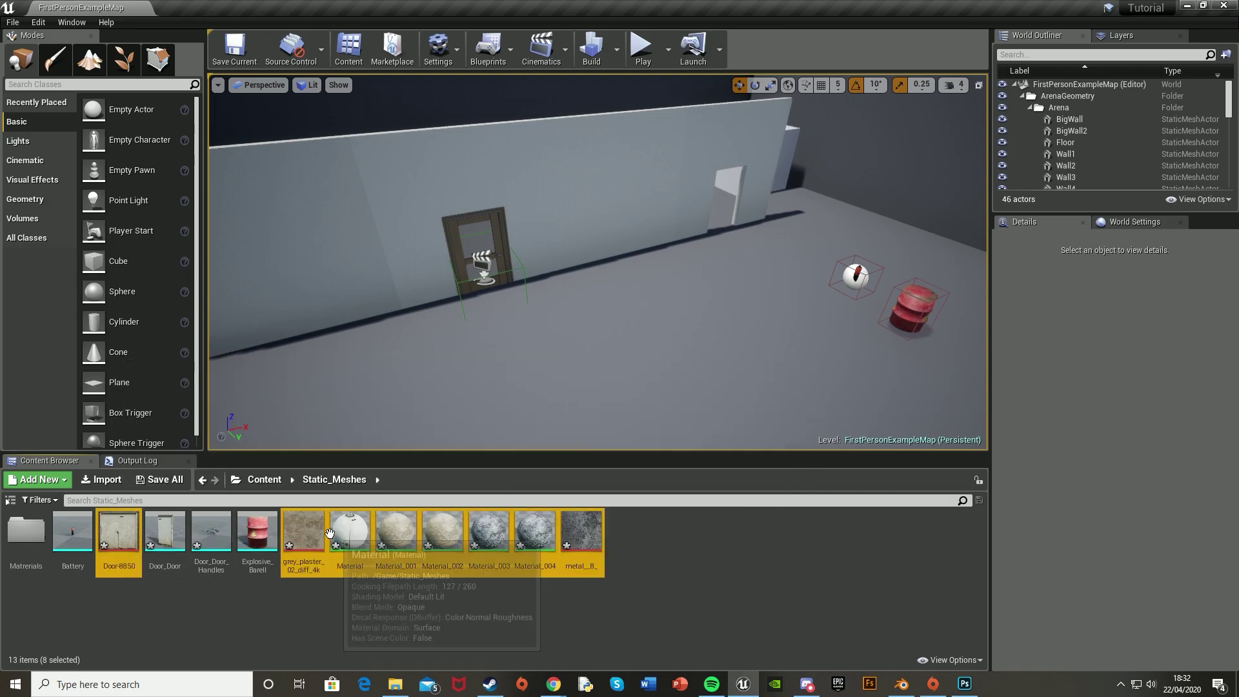
pyautogui.moveTo(358, 536); pyautogui.dragTo(26, 552)
pyautogui.click(61, 585)
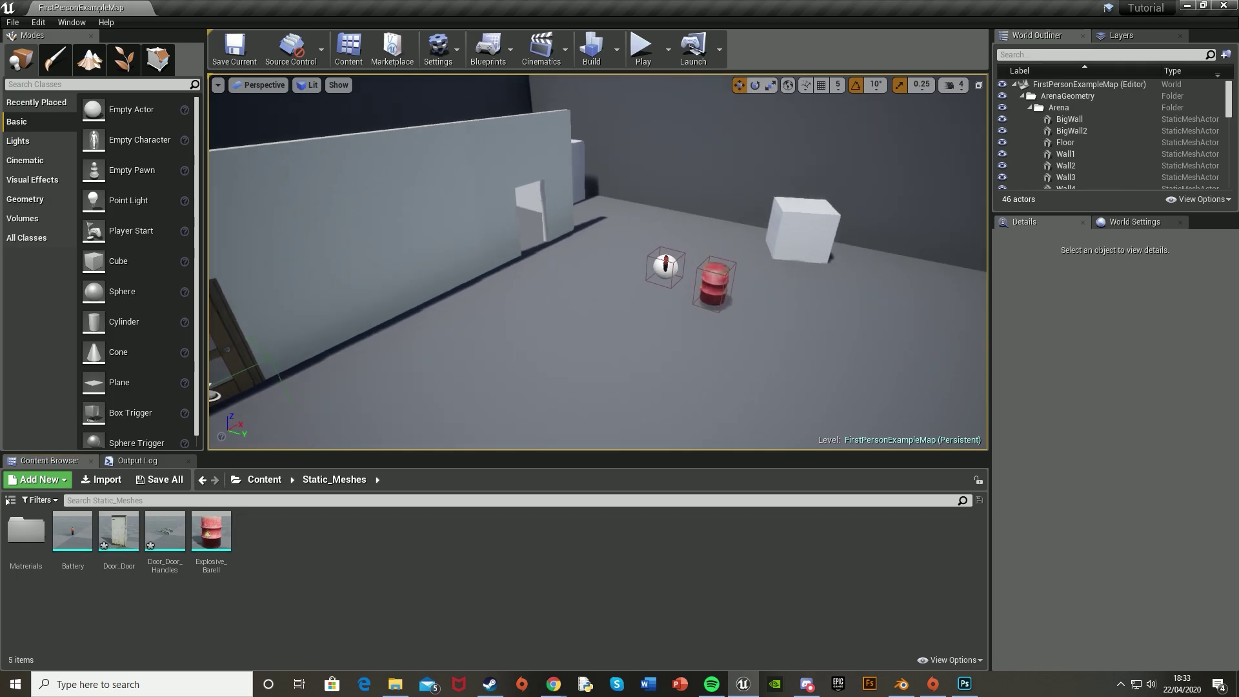
# Step: Place the Door_Door and Door_Door_Handles meshes on the floor of the level near the empty doorway
pyautogui.click(137, 531)
pyautogui.moveTo(146, 530); pyautogui.dragTo(577, 335)
pyautogui.moveTo(577, 335); pyautogui.dragTo(589, 342, button='right')
pyautogui.press('w')
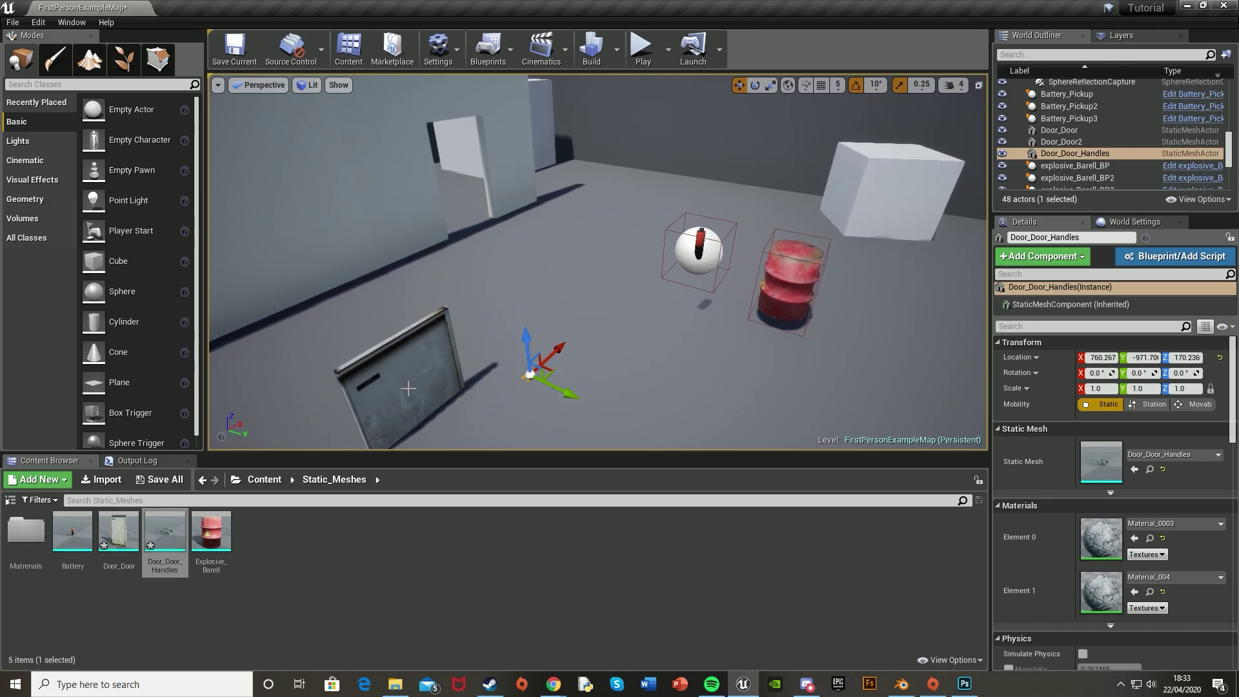
# Step: Move the new door mesh into the empty doorway, at about X 972, Y -1348, Z 273
pyautogui.click(430, 370)
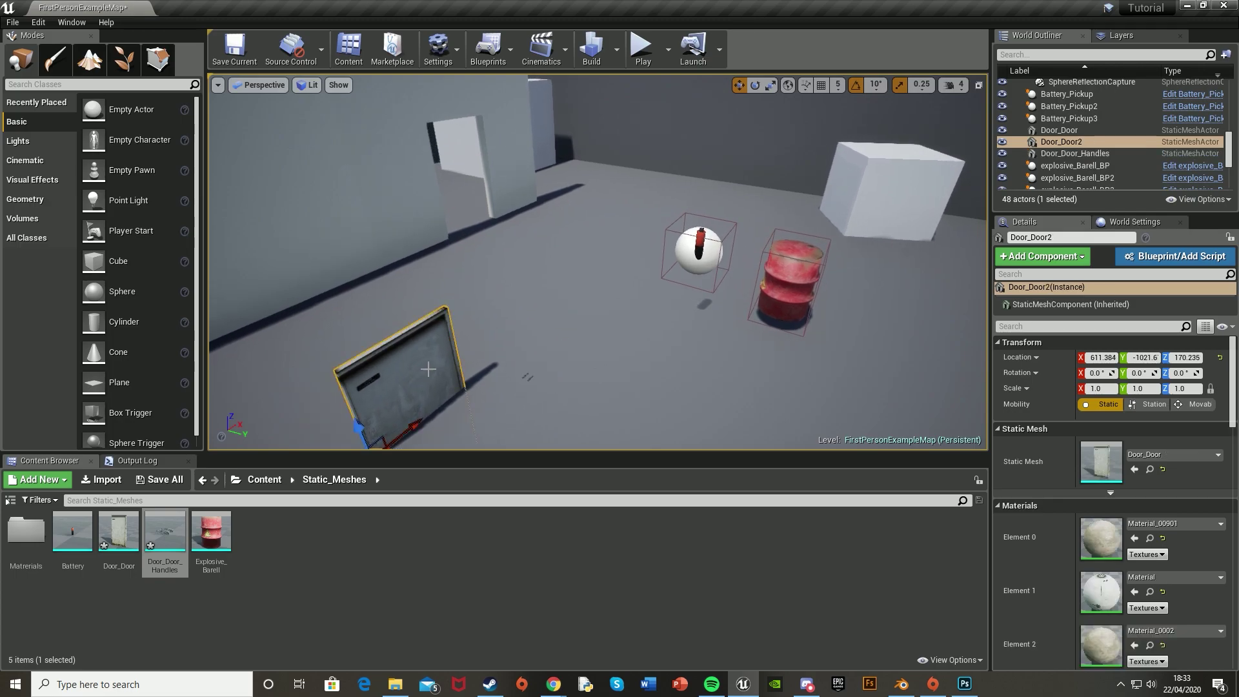
pyautogui.press('f')
pyautogui.moveTo(592, 321); pyautogui.dragTo(634, 331)
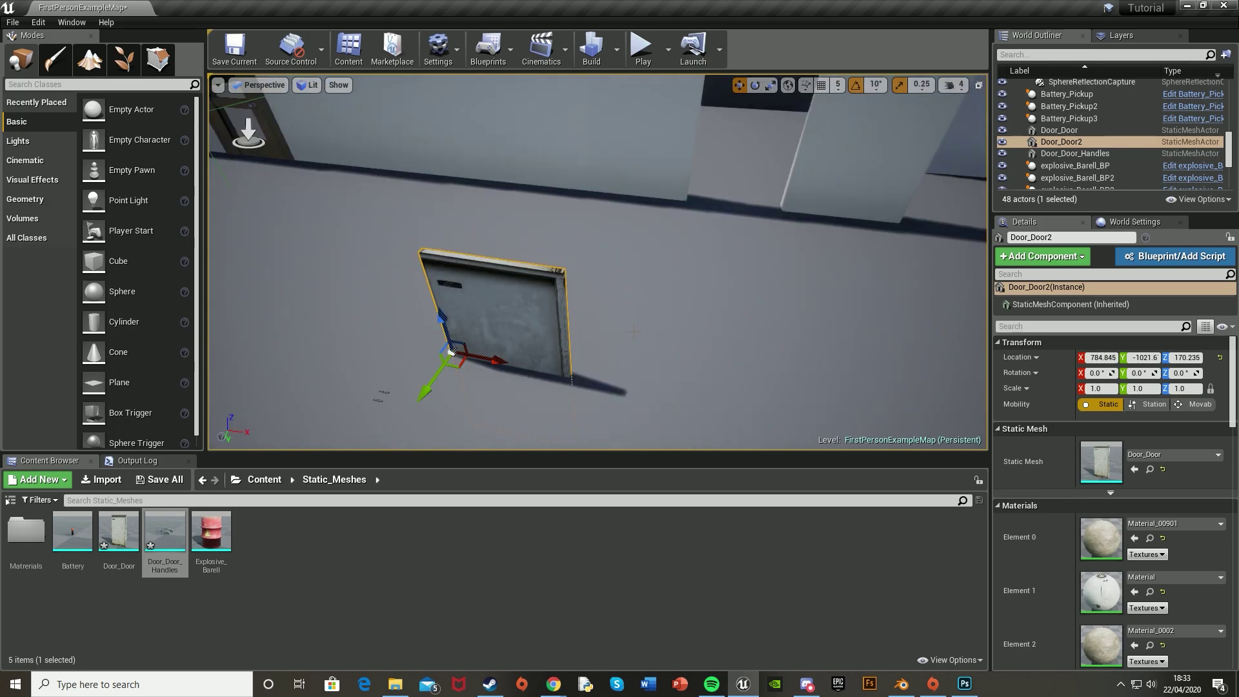
pyautogui.moveTo(535, 354); pyautogui.dragTo(743, 206)
# Step: Scale the door to fill the doorway, about 1.29 in X and 1.08 in Z, with scale snapping off
pyautogui.press('e')
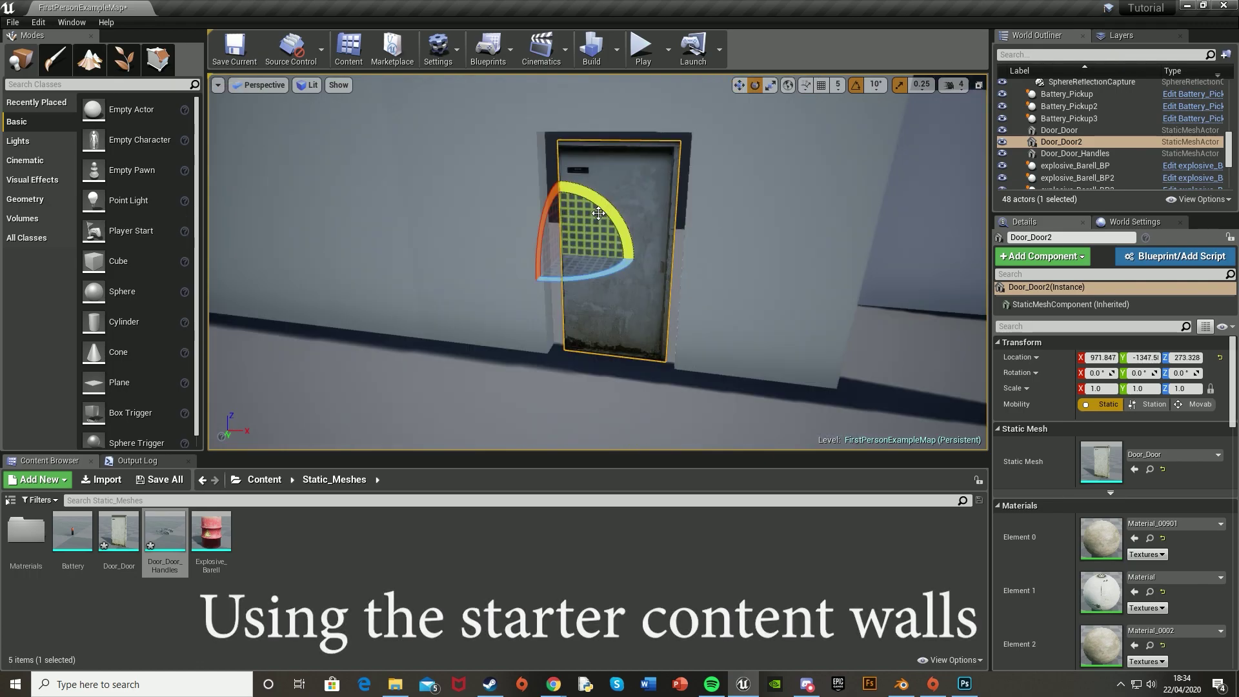
pyautogui.press('r')
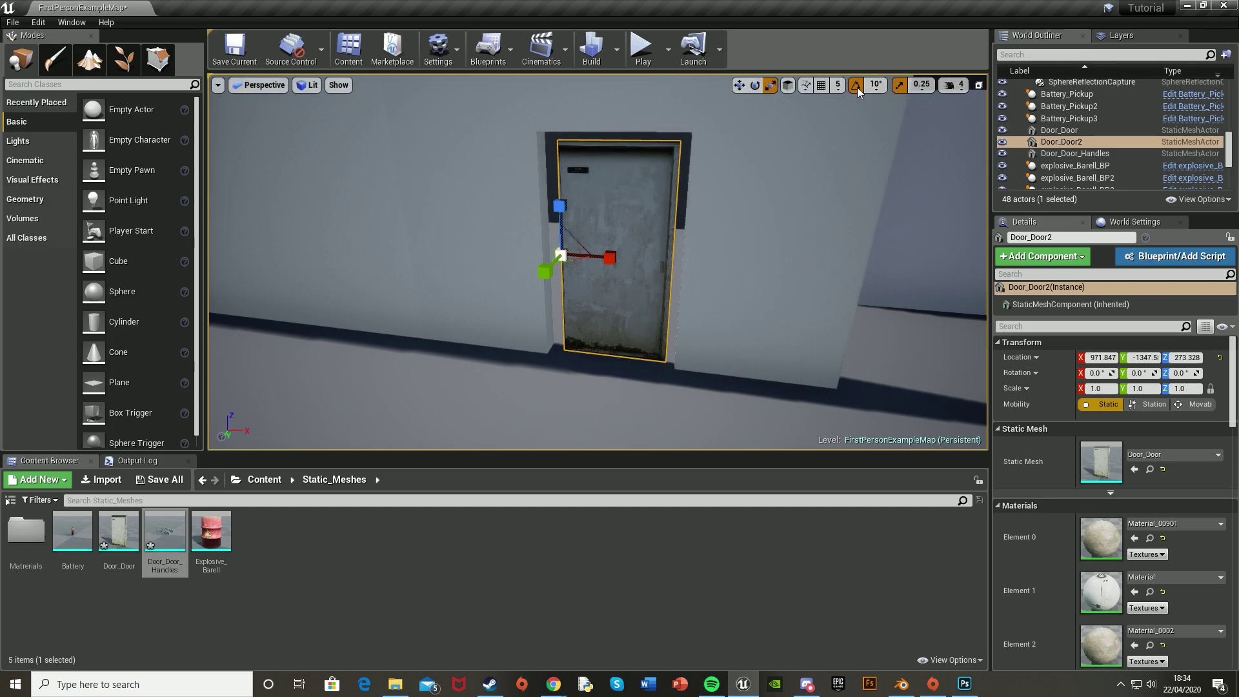
pyautogui.moveTo(563, 206); pyautogui.dragTo(562, 201)
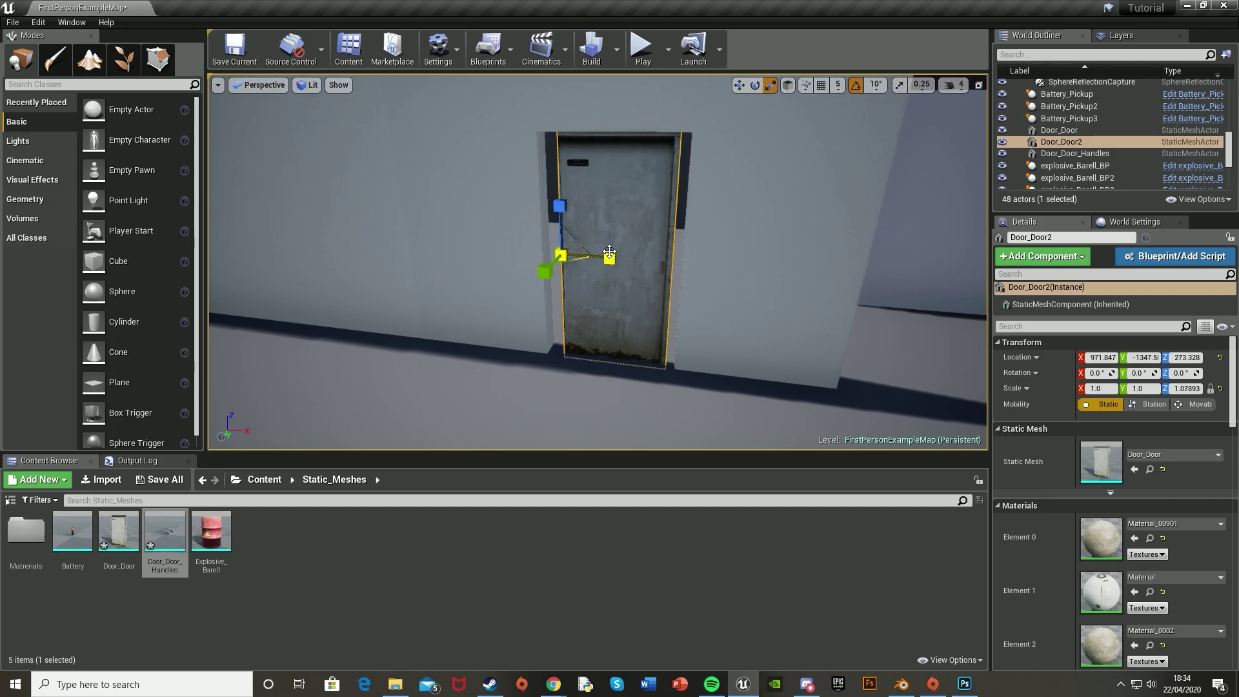
pyautogui.moveTo(610, 256)
pyautogui.mouseDown()
pyautogui.moveTo(622, 258)
pyautogui.moveTo(590, 255)
pyautogui.mouseUp()
pyautogui.press('w')
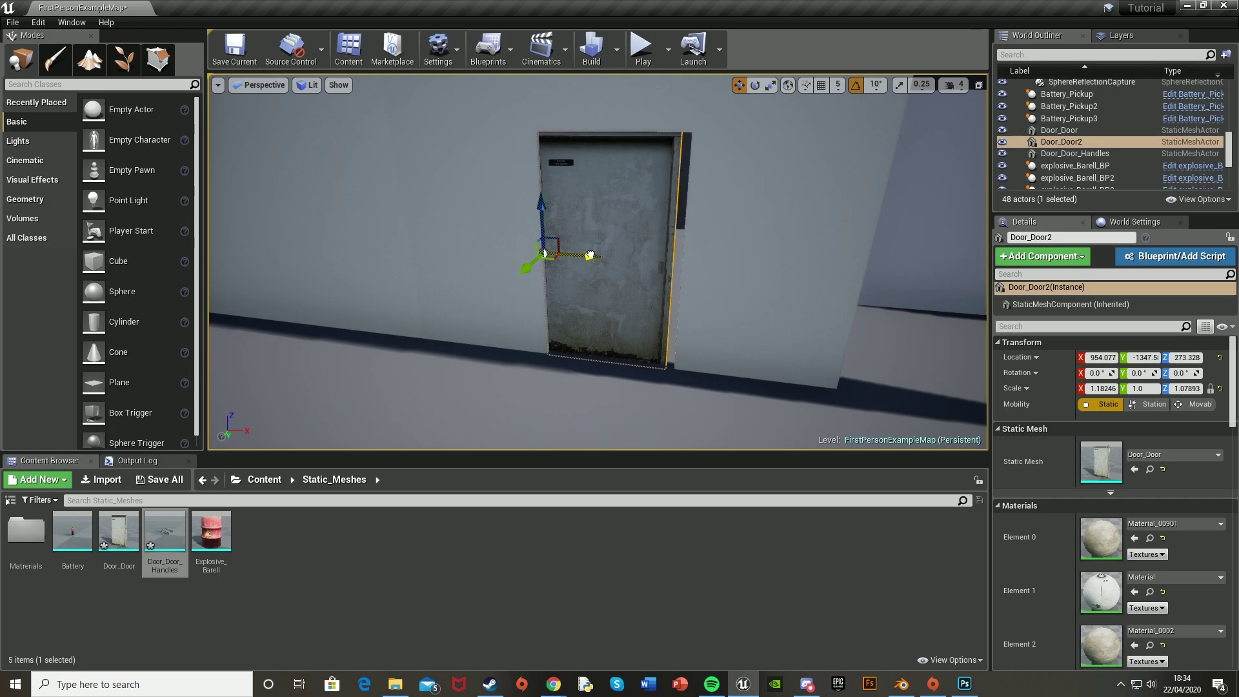
pyautogui.press('e')
pyautogui.press('r')
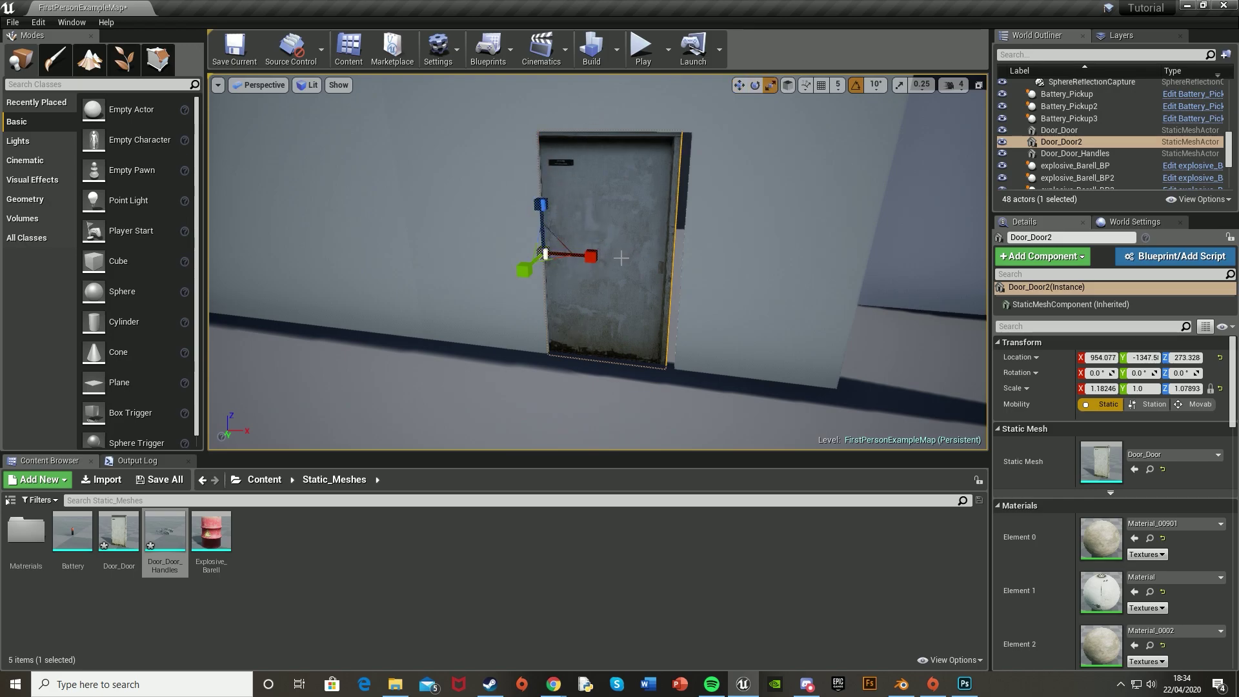
pyautogui.press('w')
pyautogui.press('e')
pyautogui.moveTo(616, 259); pyautogui.dragTo(618, 259)
pyautogui.press('r')
pyautogui.press('w')
# Step: Paste the door's location onto the door handles and move them to the door's opening edge, about X 1073, Z 268
pyautogui.moveTo(624, 322); pyautogui.dragTo(632, 194, button='right')
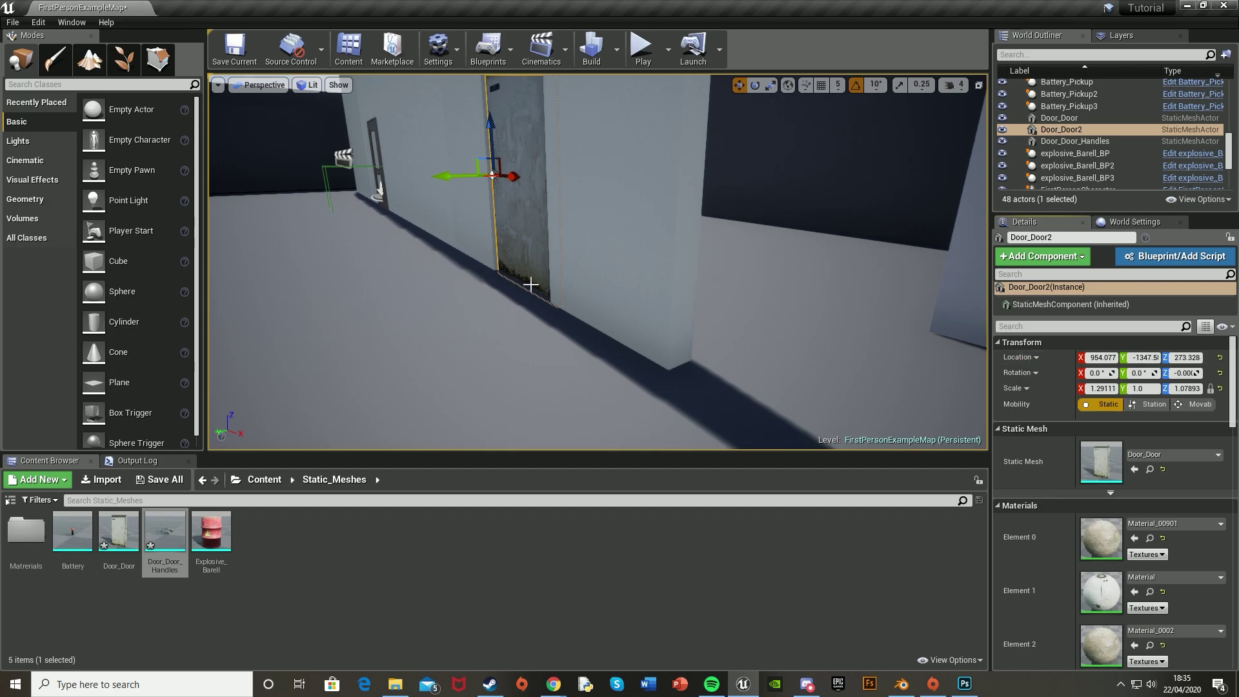
pyautogui.moveTo(531, 285); pyautogui.dragTo(498, 308, button='right')
pyautogui.doubleClick(1075, 140)
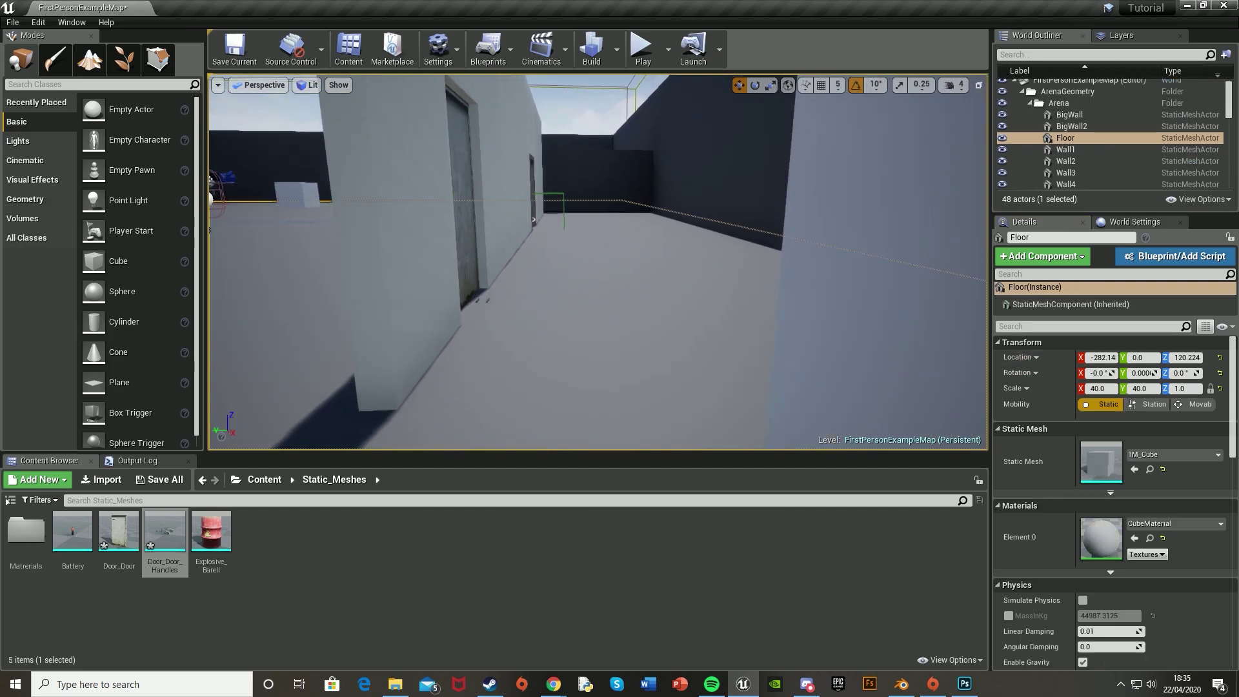
pyautogui.rightClick(1027, 358)
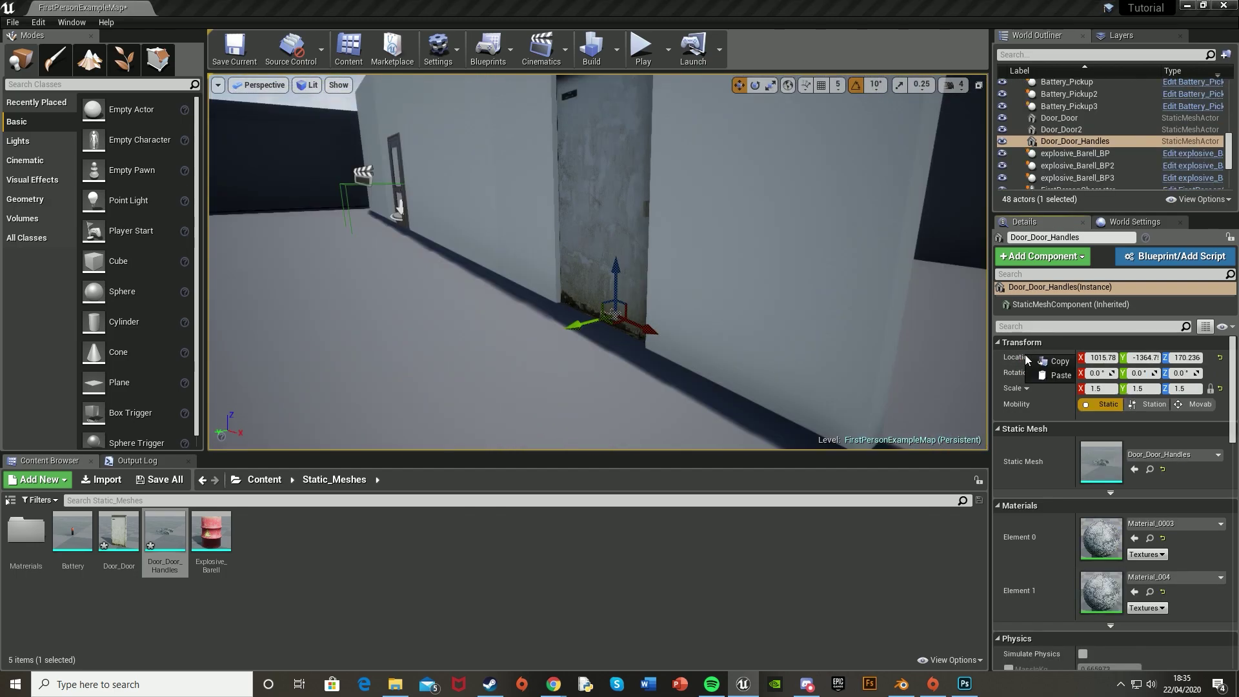
pyautogui.click(1056, 375)
pyautogui.moveTo(436, 227)
pyautogui.mouseDown(button='right')
pyautogui.moveTo(491, 226)
pyautogui.moveTo(435, 226)
pyautogui.mouseUp(button='right')
pyautogui.moveTo(436, 228); pyautogui.dragTo(678, 235)
pyautogui.moveTo(677, 234); pyautogui.dragTo(602, 239, button='right')
# Step: Rotate the new door to -100° about Z so it swings open on its hinge side
pyautogui.click(677, 235)
pyautogui.click(601, 239)
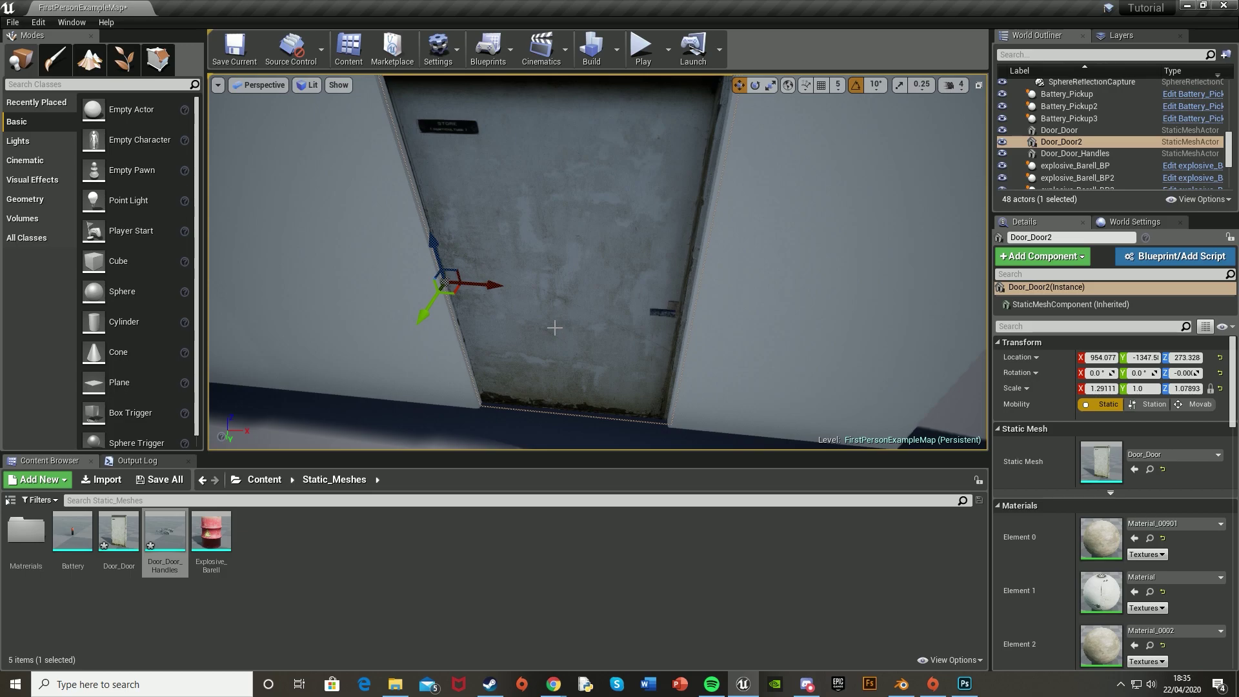
pyautogui.press('e')
pyautogui.moveTo(450, 329); pyautogui.dragTo(491, 322)
pyautogui.moveTo(516, 264); pyautogui.dragTo(463, 240)
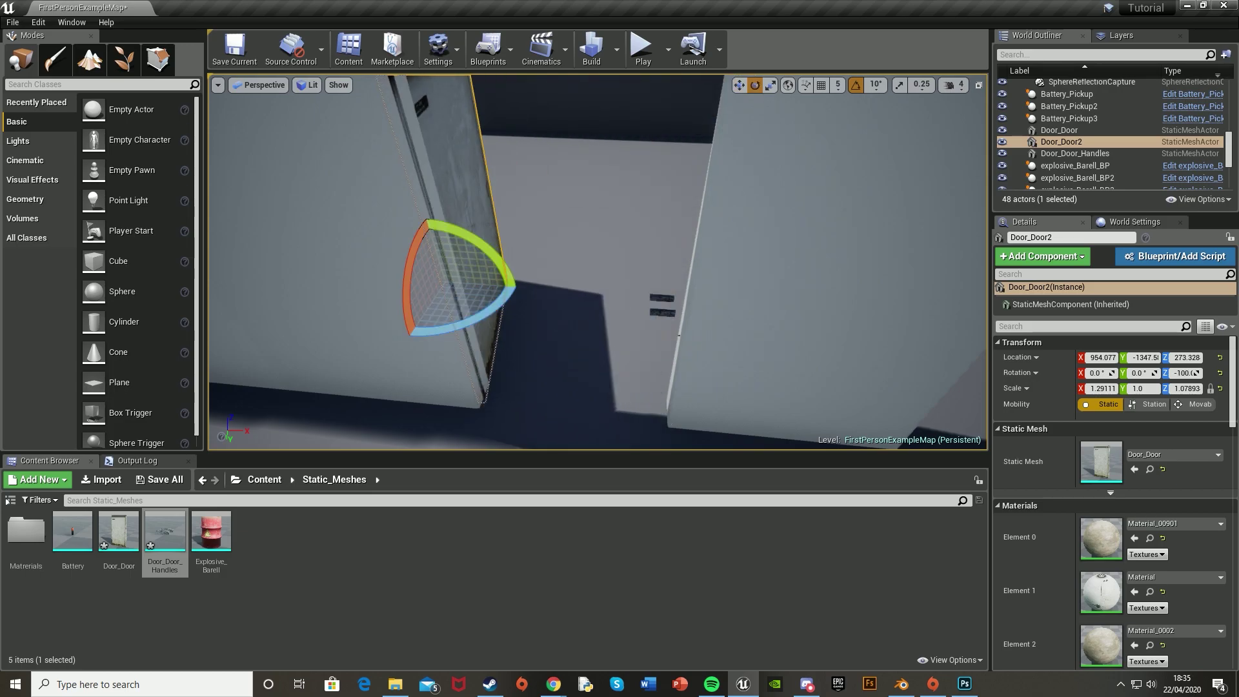
# Step: Add a legacy Matinee to the level and move its editor window aside to uncover the open doorway
pyautogui.moveTo(598, 261); pyautogui.dragTo(658, 318, button='right')
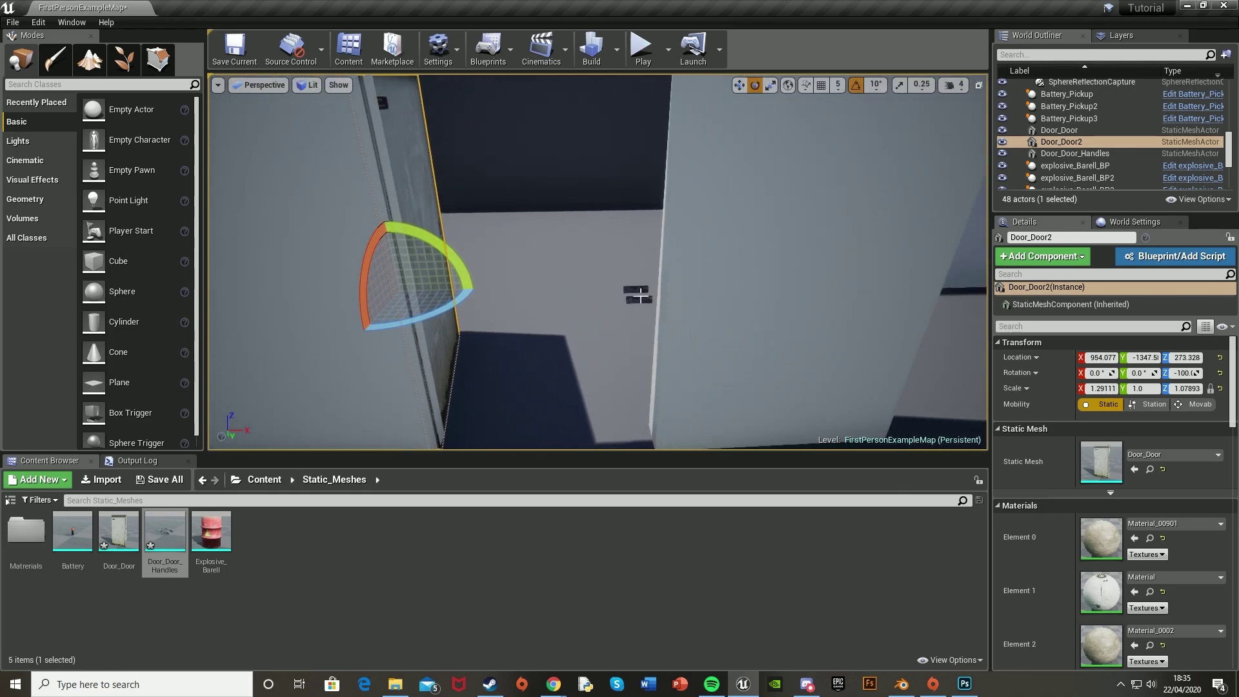
pyautogui.click(639, 295)
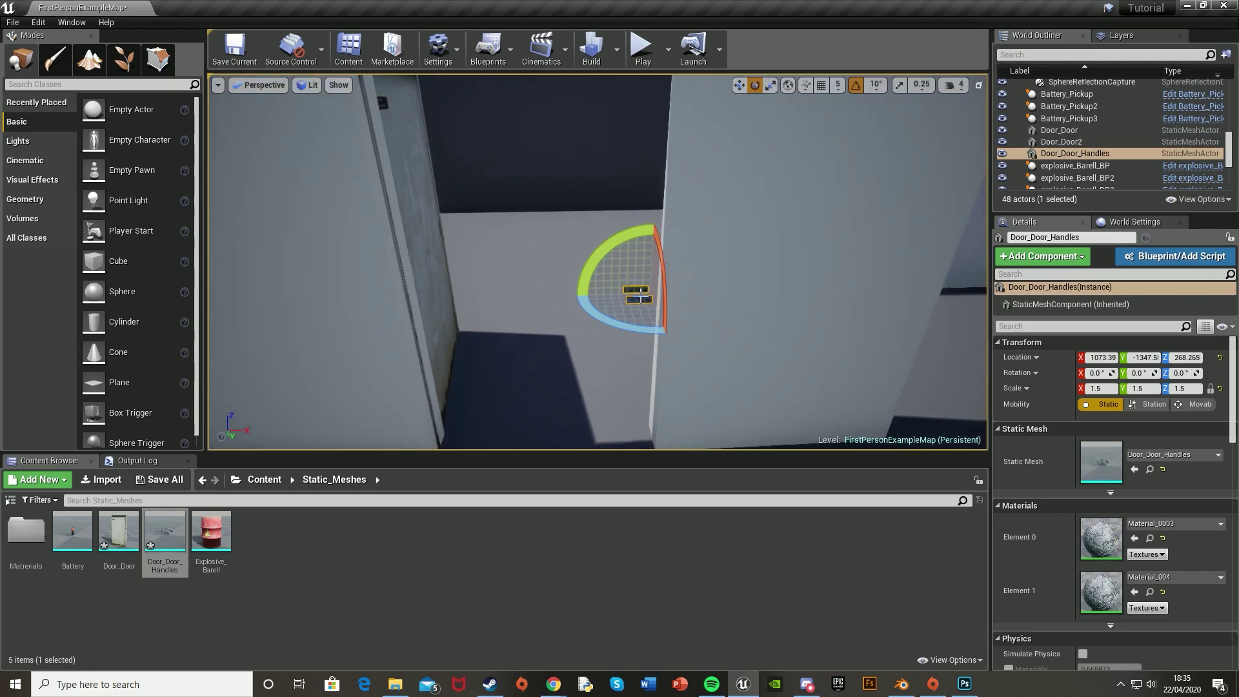
pyautogui.click(559, 60)
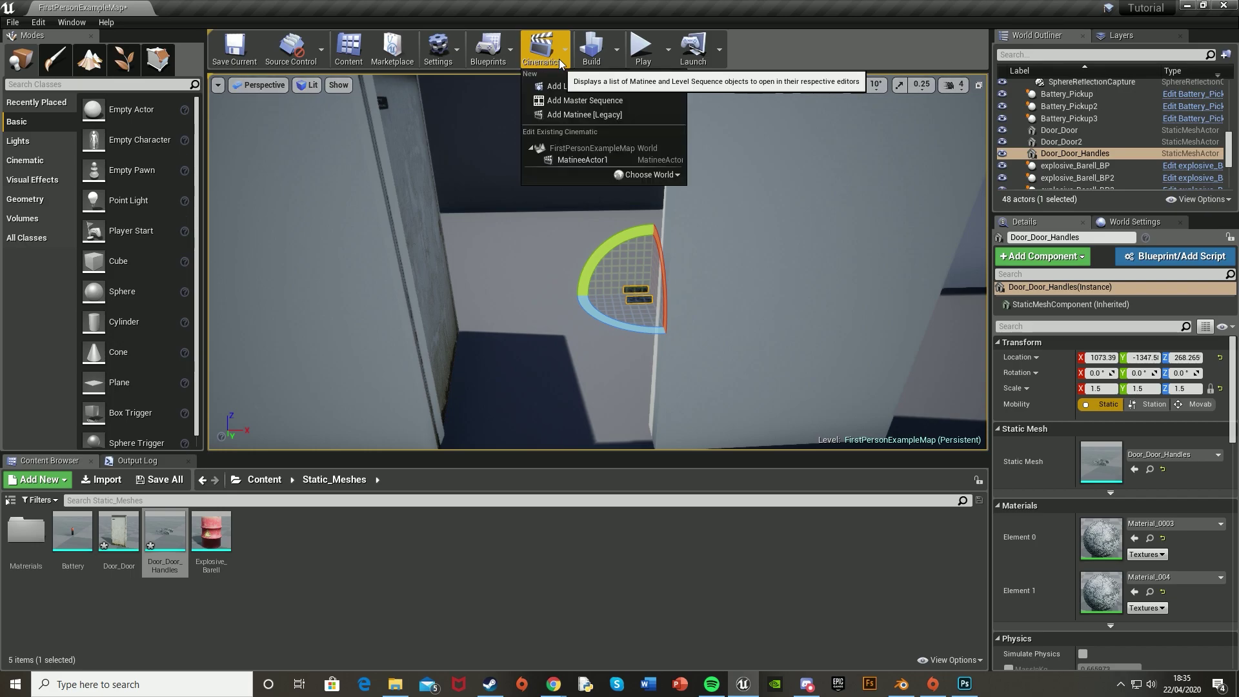
pyautogui.click(576, 111)
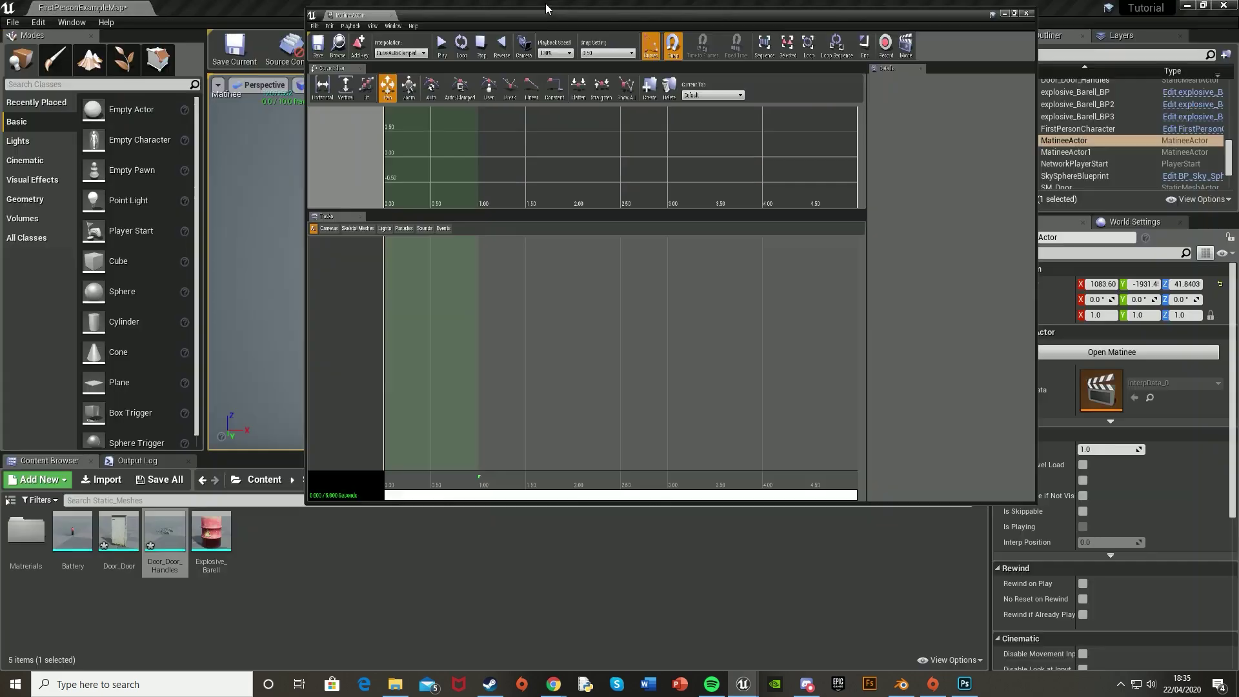
pyautogui.moveTo(547, 17); pyautogui.dragTo(742, 13)
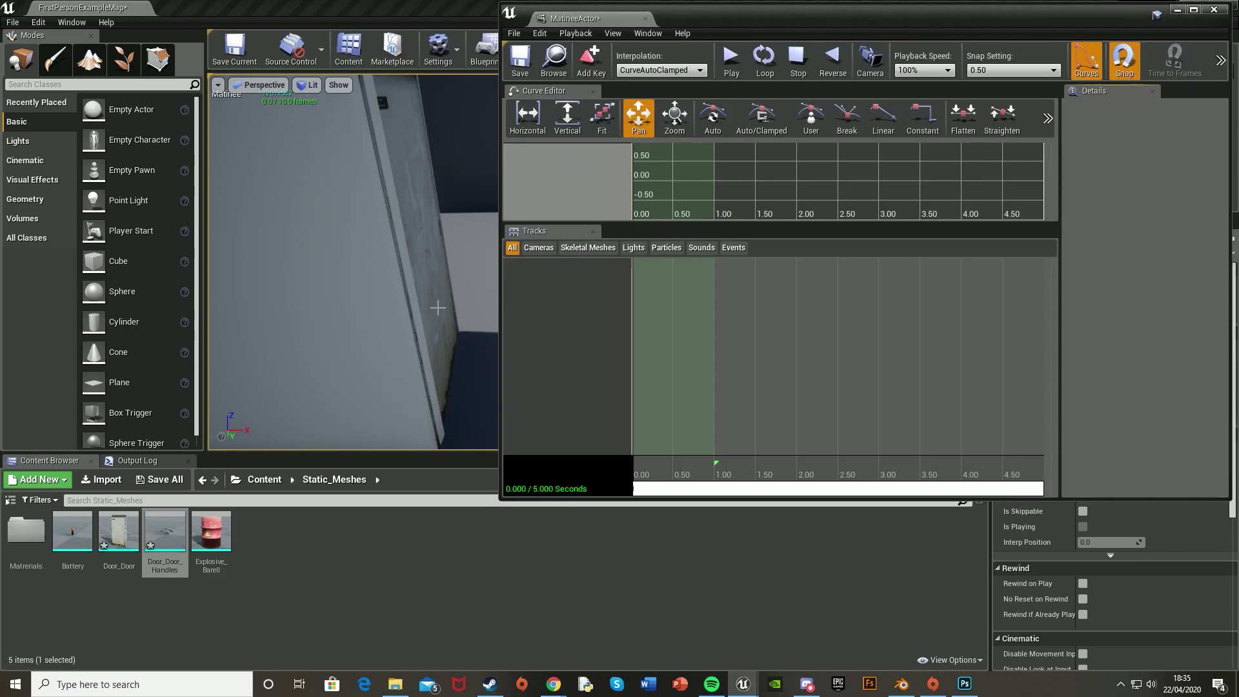
pyautogui.moveTo(342, 230); pyautogui.dragTo(413, 271, button='right')
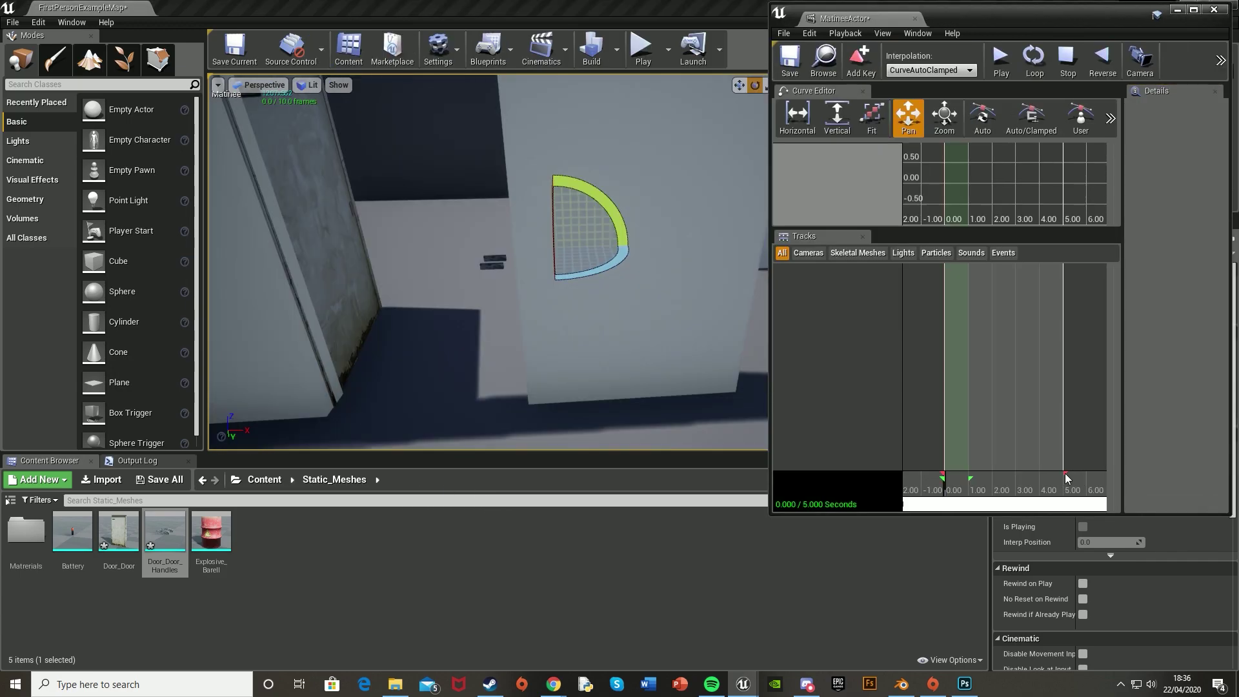
# Step: Set the Matinee's end and loop section to 4 seconds and add an empty group named Door_Handles for the door handles
pyautogui.moveTo(1066, 478)
pyautogui.mouseDown()
pyautogui.moveTo(1005, 477)
pyautogui.moveTo(1043, 476)
pyautogui.moveTo(1036, 492)
pyautogui.moveTo(939, 489)
pyautogui.mouseUp()
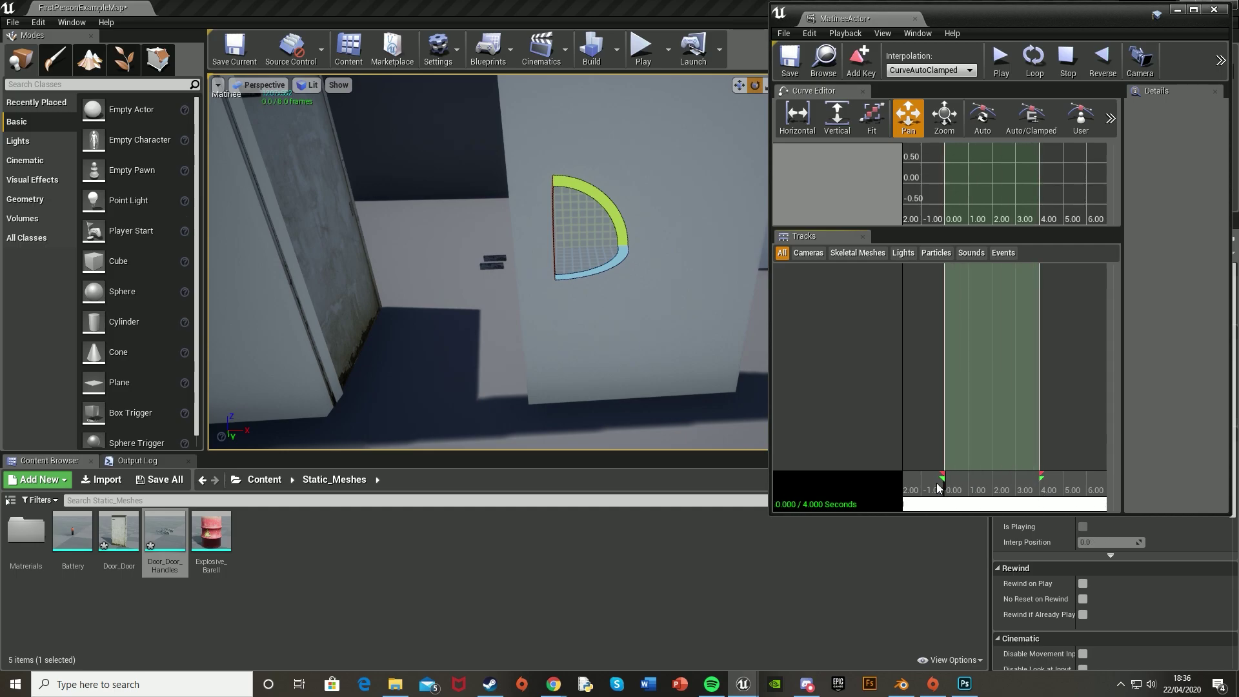
pyautogui.click(493, 264)
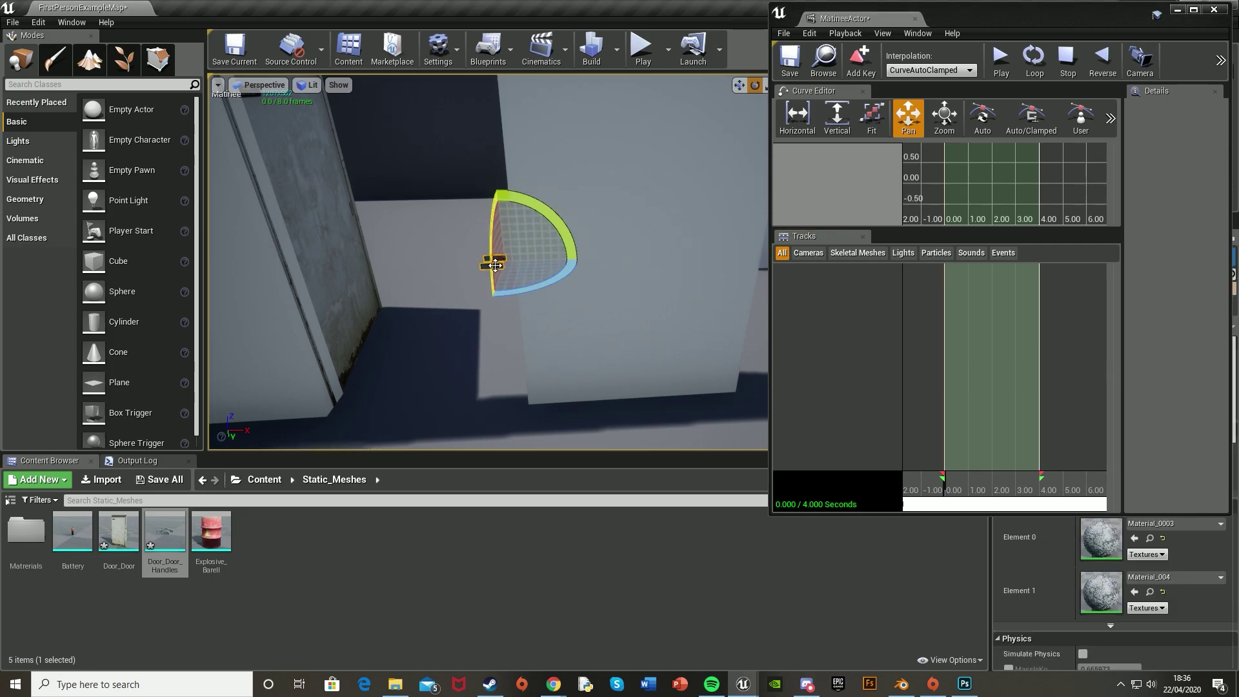
pyautogui.rightClick(819, 272)
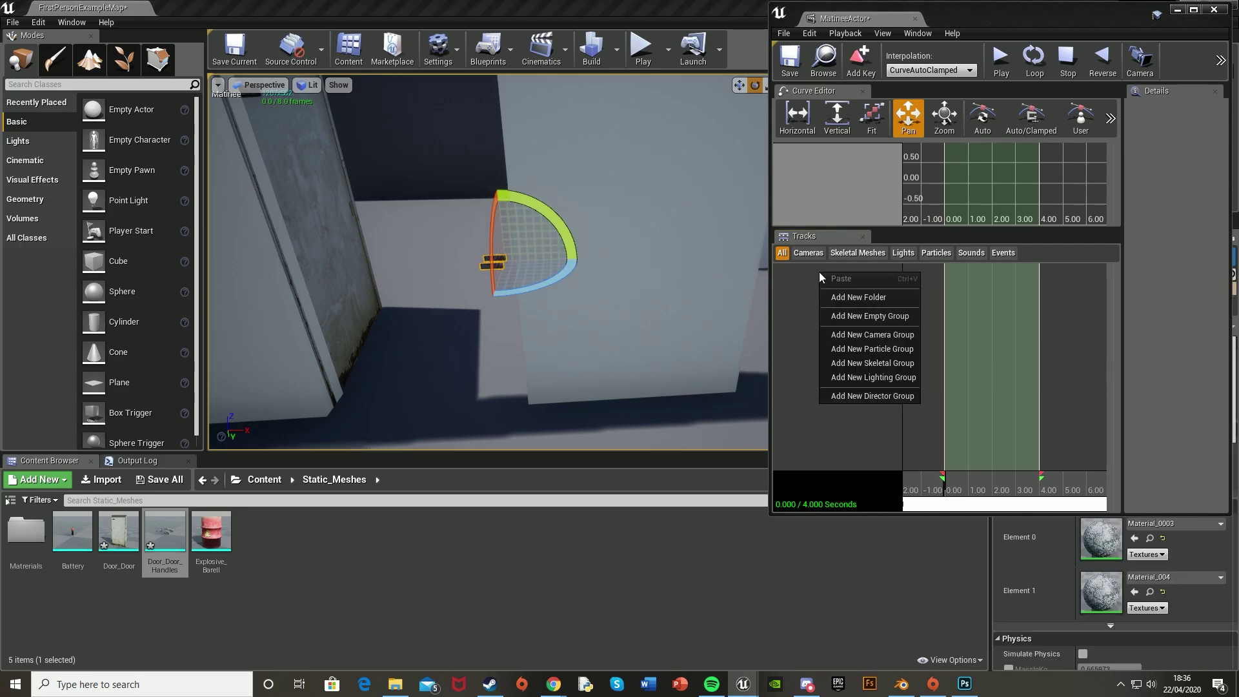
pyautogui.click(850, 313)
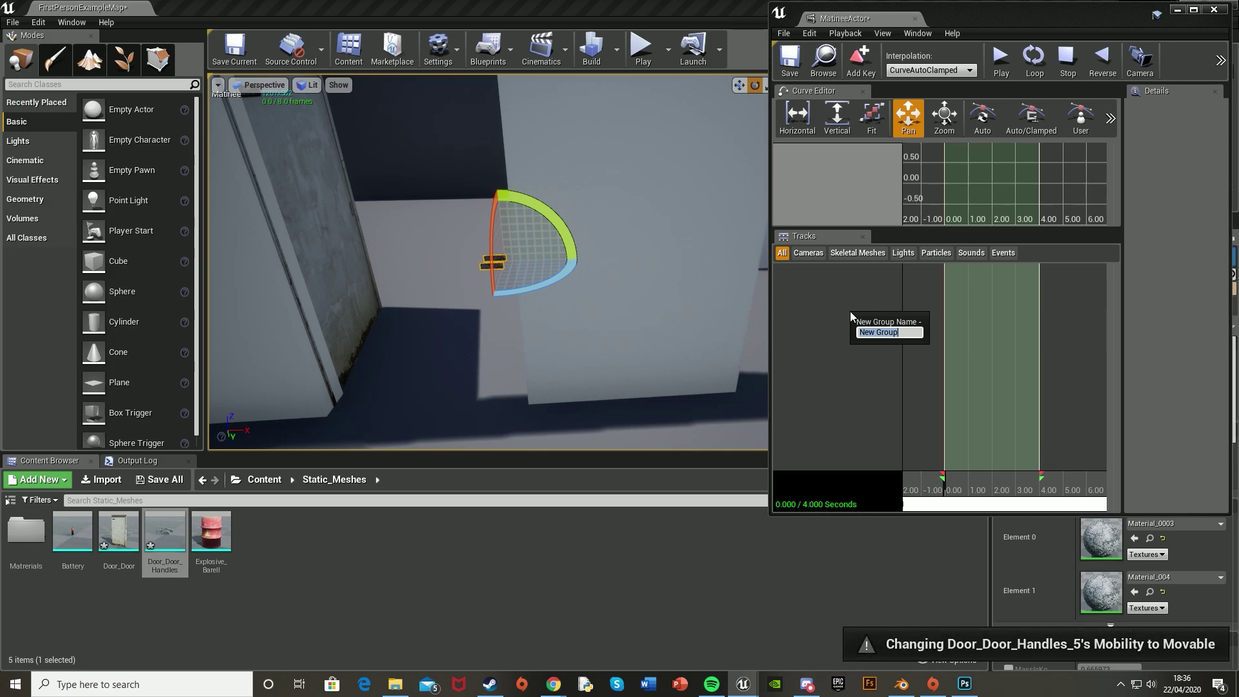
pyautogui.write('Door_Handles')
pyautogui.press('Return')
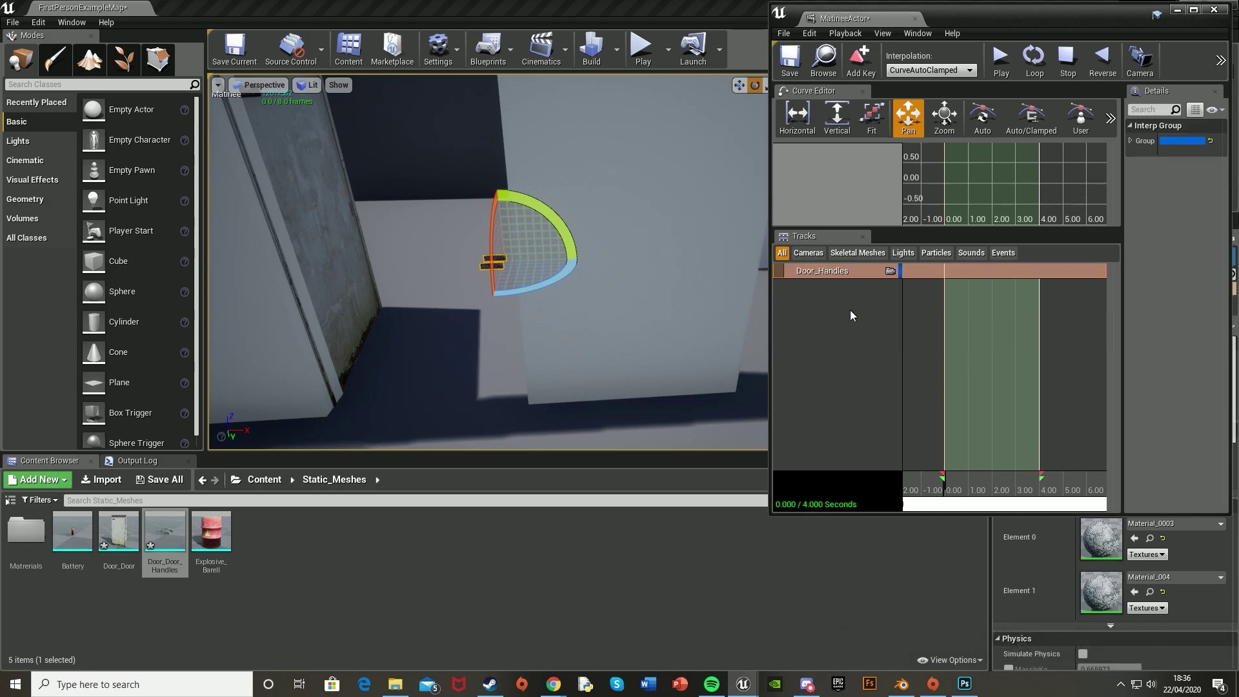
# Step: Add a Movement track to the Door_Handles group with a key at 0 seconds
pyautogui.rightClick(851, 274)
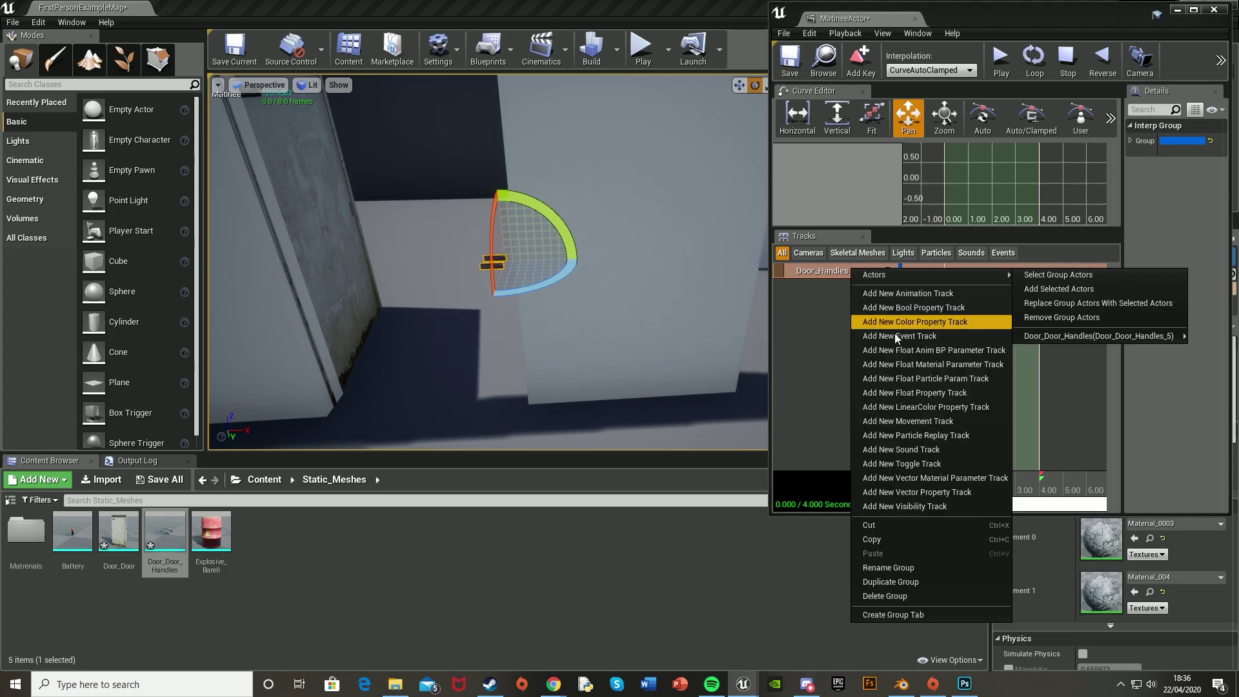
pyautogui.click(908, 421)
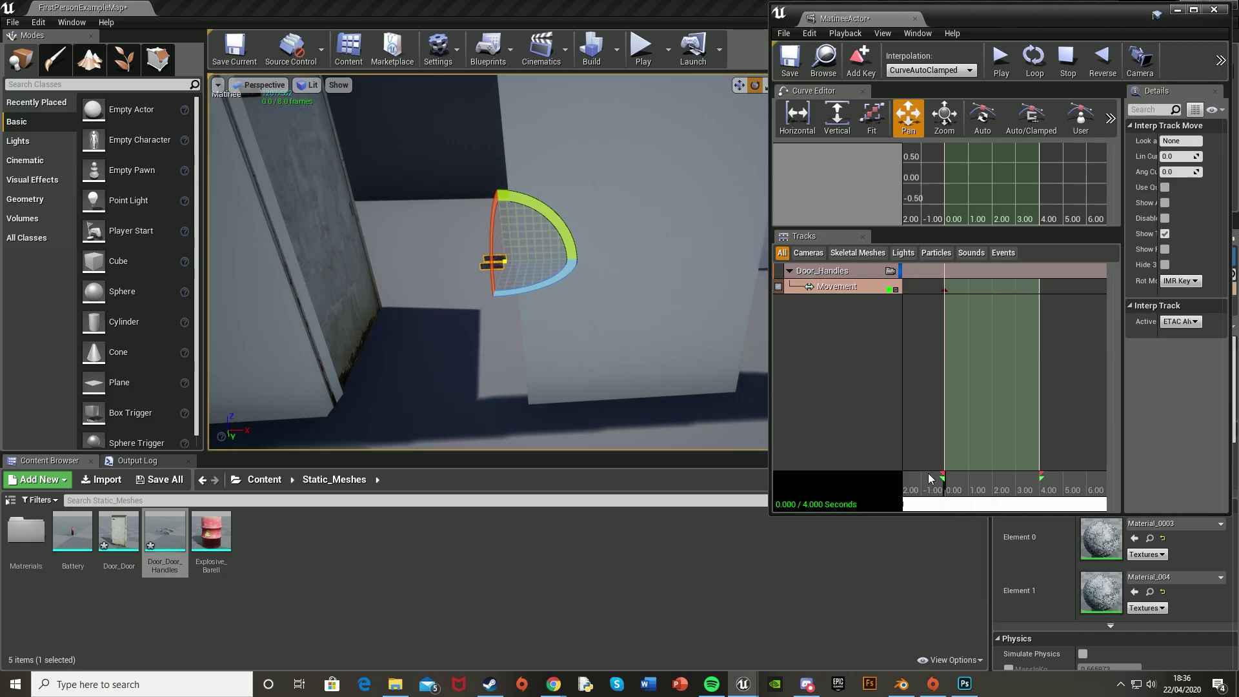
pyautogui.click(865, 63)
pyautogui.scroll(3, 973, 481)
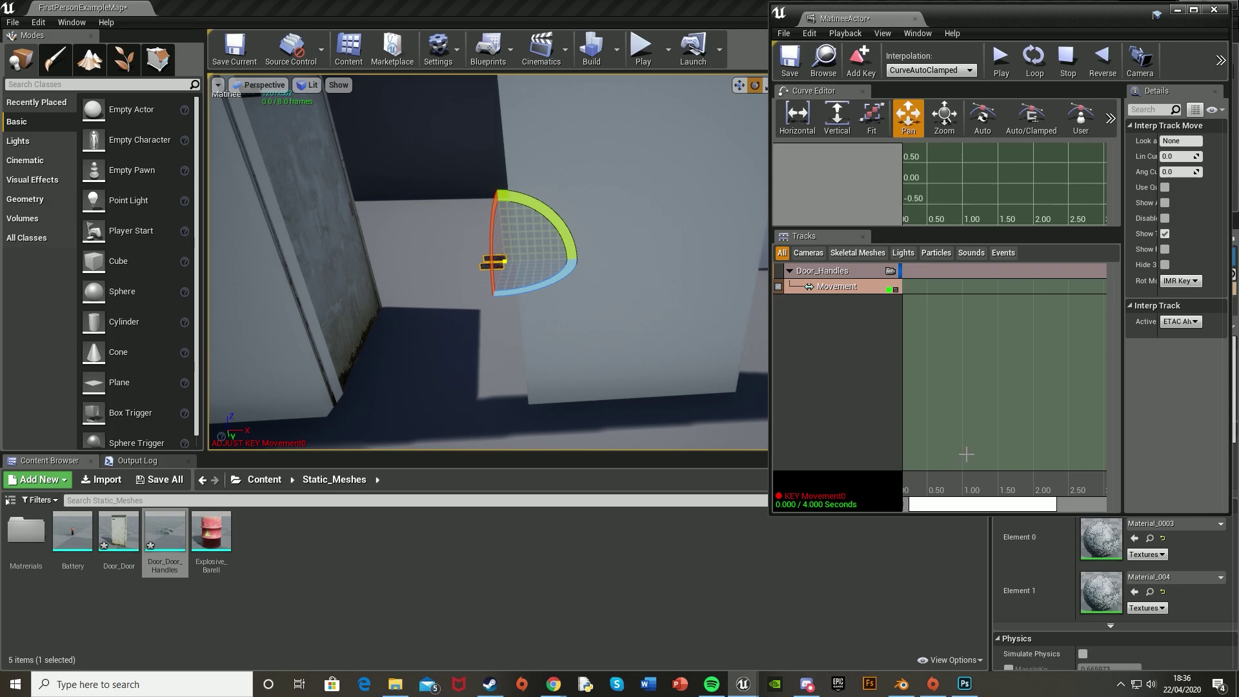
# Step: Widen the Matinee editor, tilt the door handles as if turned, and key that pose at 0.50 seconds on the Movement track
pyautogui.moveTo(772, 497); pyautogui.dragTo(578, 497)
pyautogui.moveTo(729, 491); pyautogui.dragTo(759, 488)
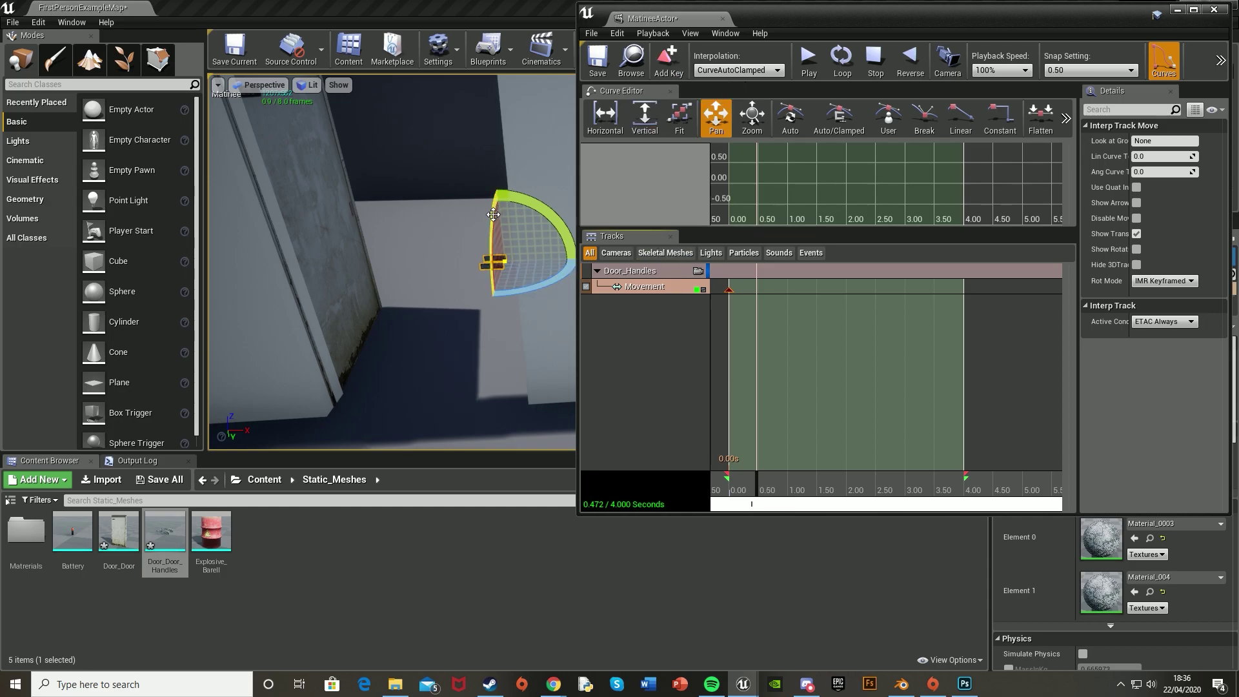
pyautogui.moveTo(493, 214); pyautogui.dragTo(497, 220)
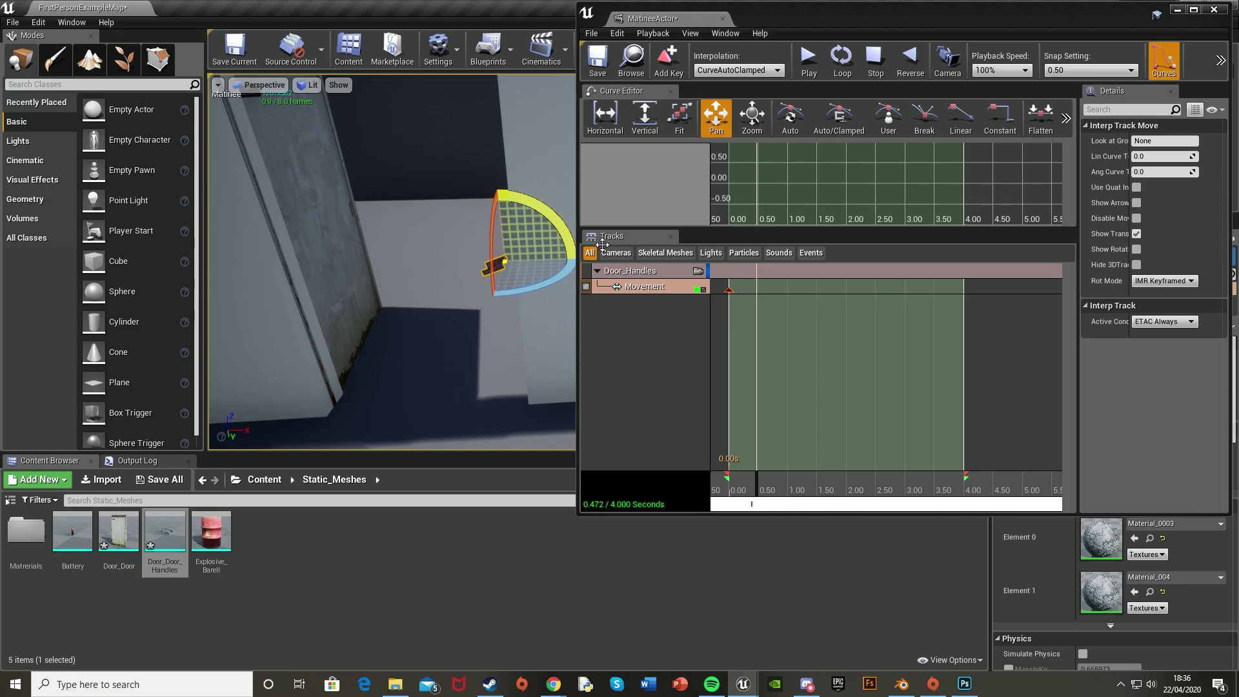
pyautogui.click(669, 58)
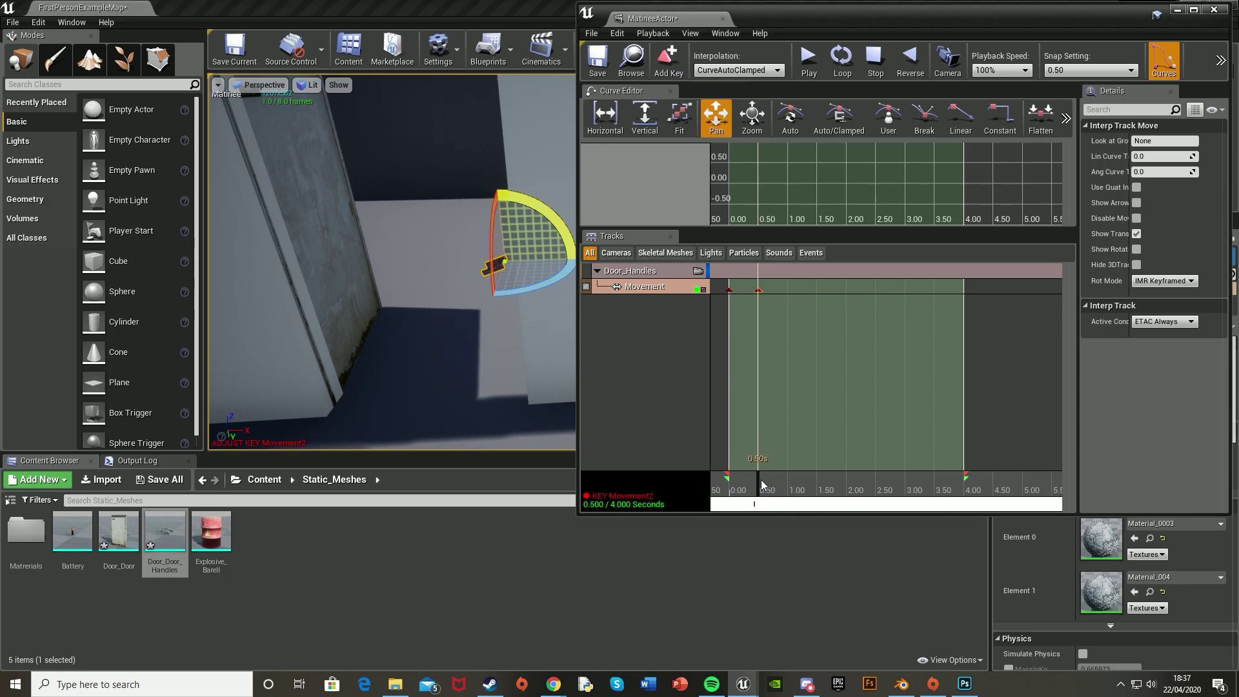
# Step: Rotate the door handles back to level, key them at 1.00 second, and play the animation
pyautogui.moveTo(762, 484); pyautogui.dragTo(794, 489)
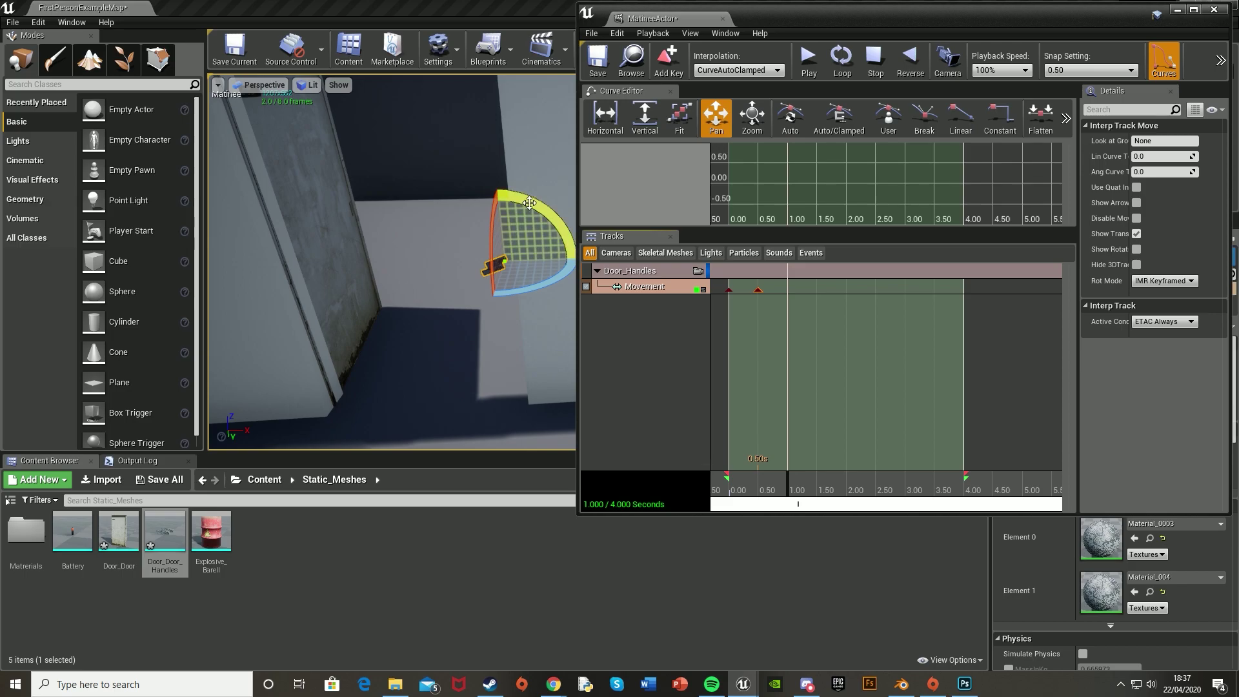
pyautogui.moveTo(531, 208); pyautogui.dragTo(569, 273)
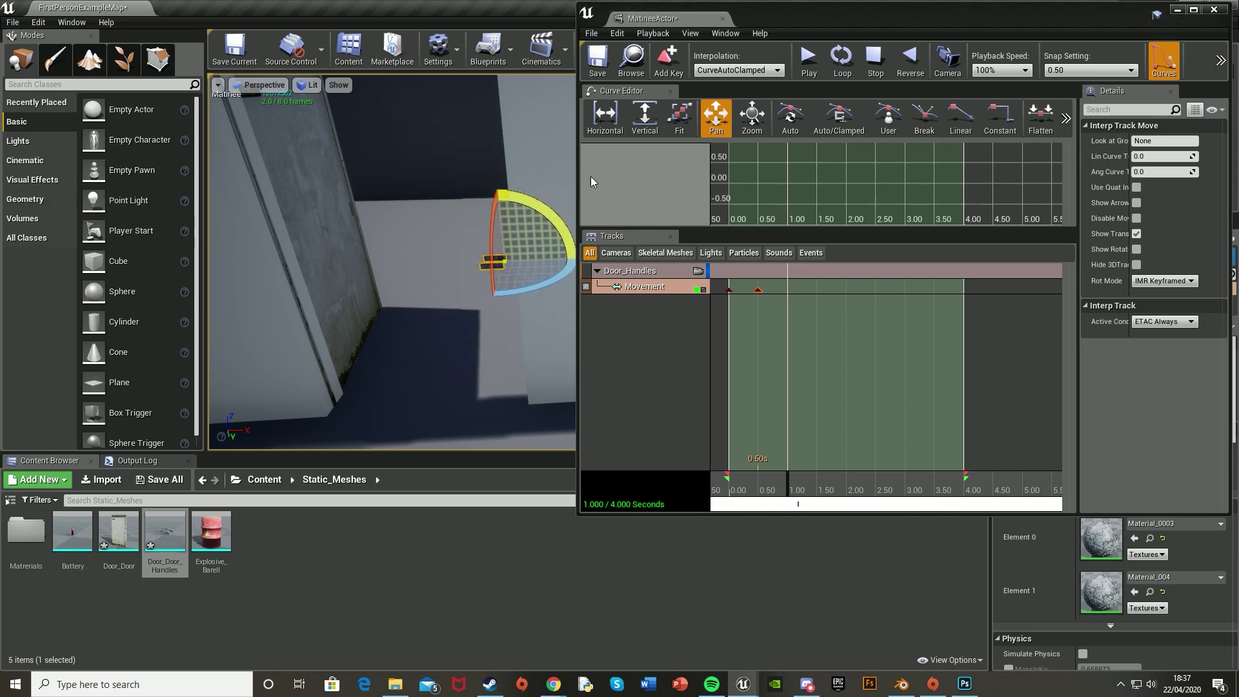
pyautogui.click(678, 60)
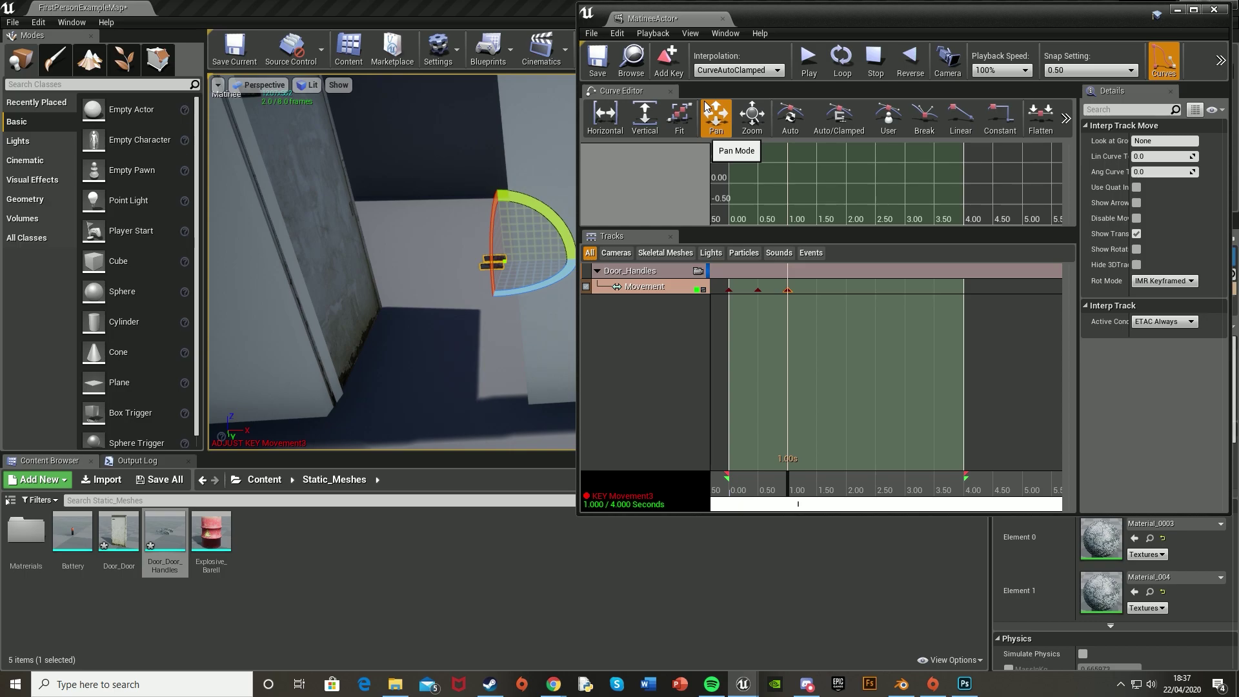
pyautogui.click(809, 60)
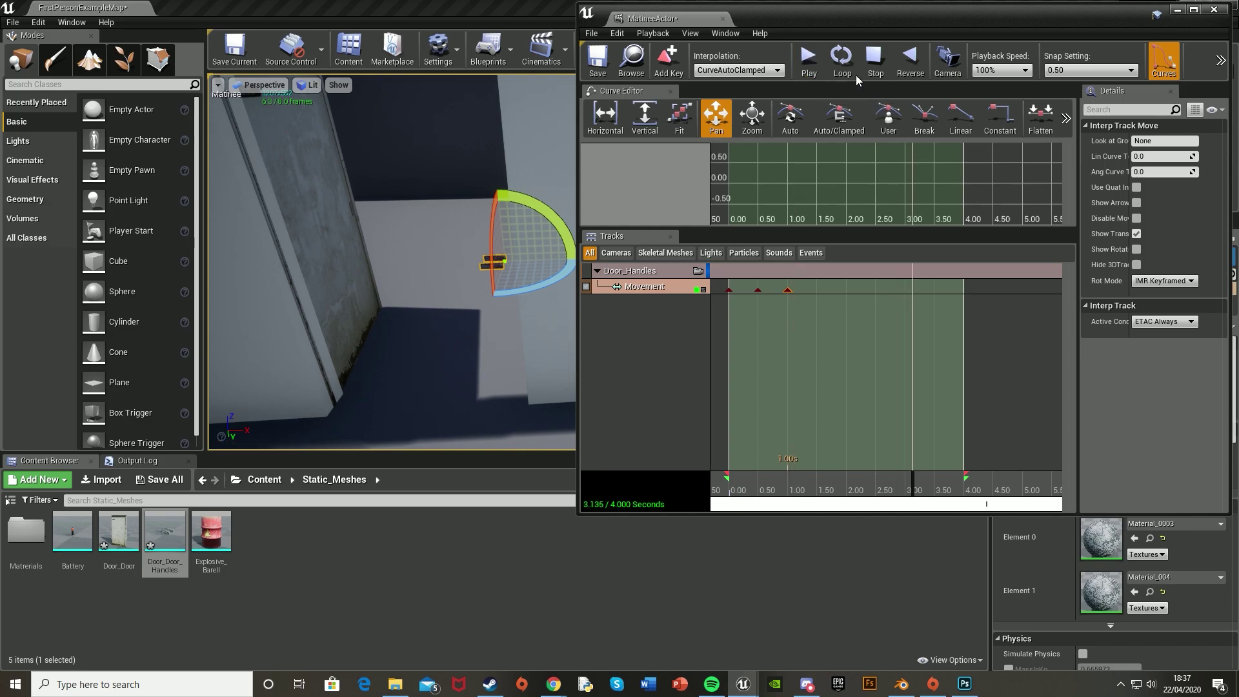
pyautogui.click(810, 57)
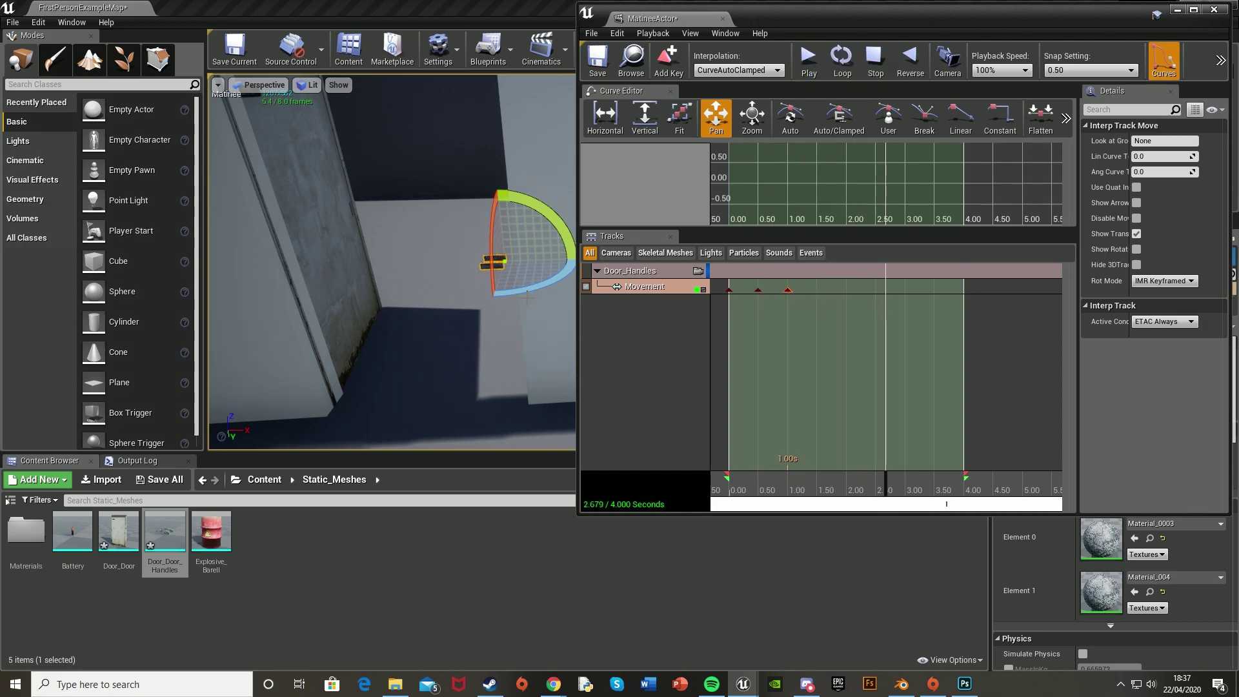
# Step: Rotate the door to about -60° about Z so it stands partly open in the doorway
pyautogui.moveTo(414, 224); pyautogui.dragTo(415, 224, button='right')
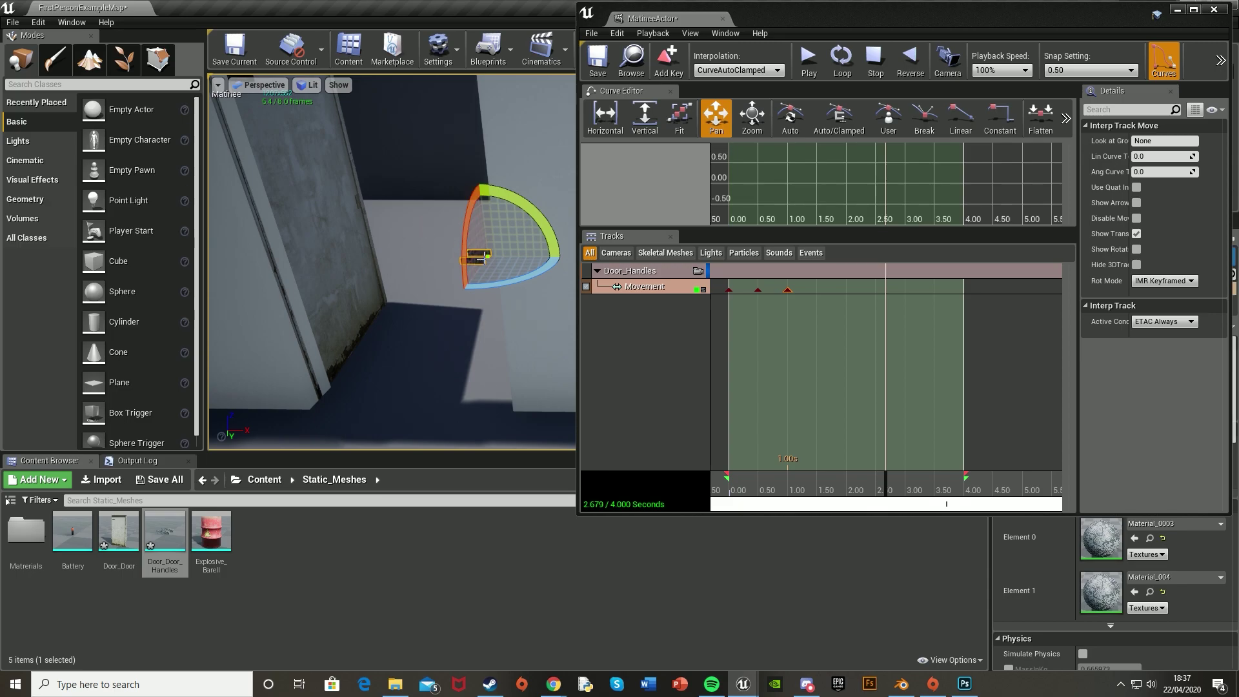
pyautogui.moveTo(466, 229); pyautogui.dragTo(466, 230, button='right')
pyautogui.click(524, 244)
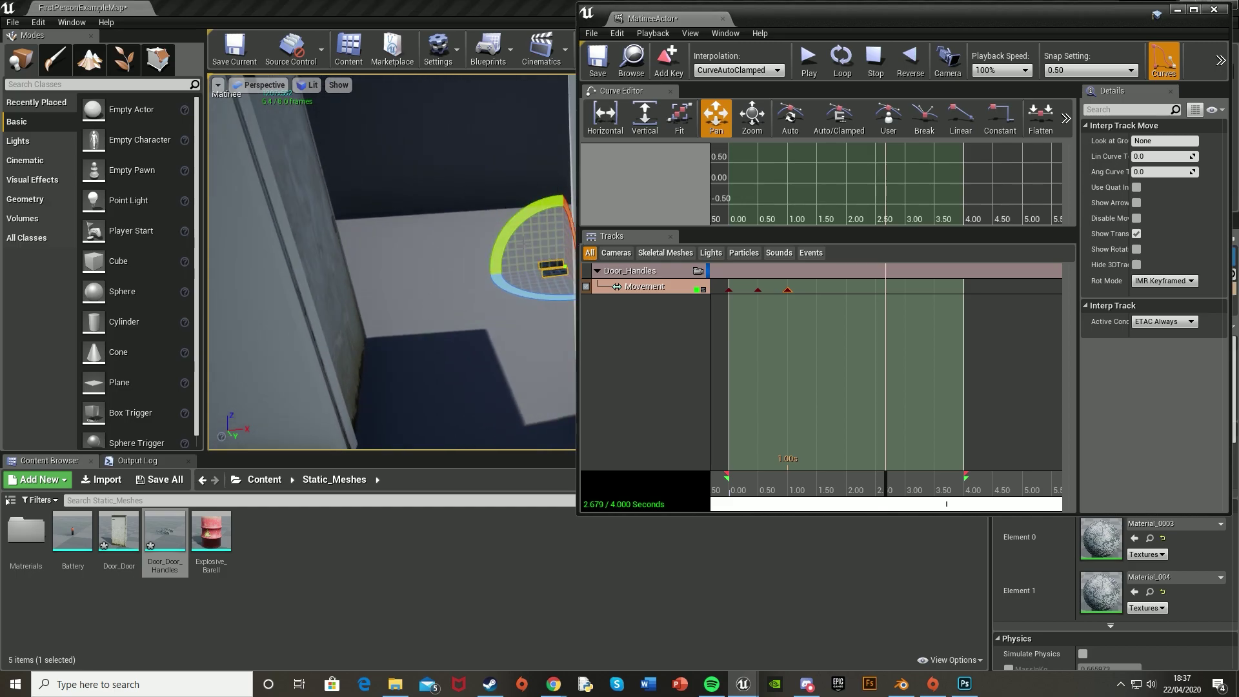
pyautogui.moveTo(524, 244)
pyautogui.mouseDown(button='right')
pyautogui.moveTo(568, 244)
pyautogui.moveTo(452, 234)
pyautogui.moveTo(510, 258)
pyautogui.mouseUp(button='right')
pyautogui.click(419, 258)
pyautogui.moveTo(313, 232)
pyautogui.mouseDown(button='right')
pyautogui.moveTo(216, 232)
pyautogui.moveTo(325, 232)
pyautogui.mouseUp(button='right')
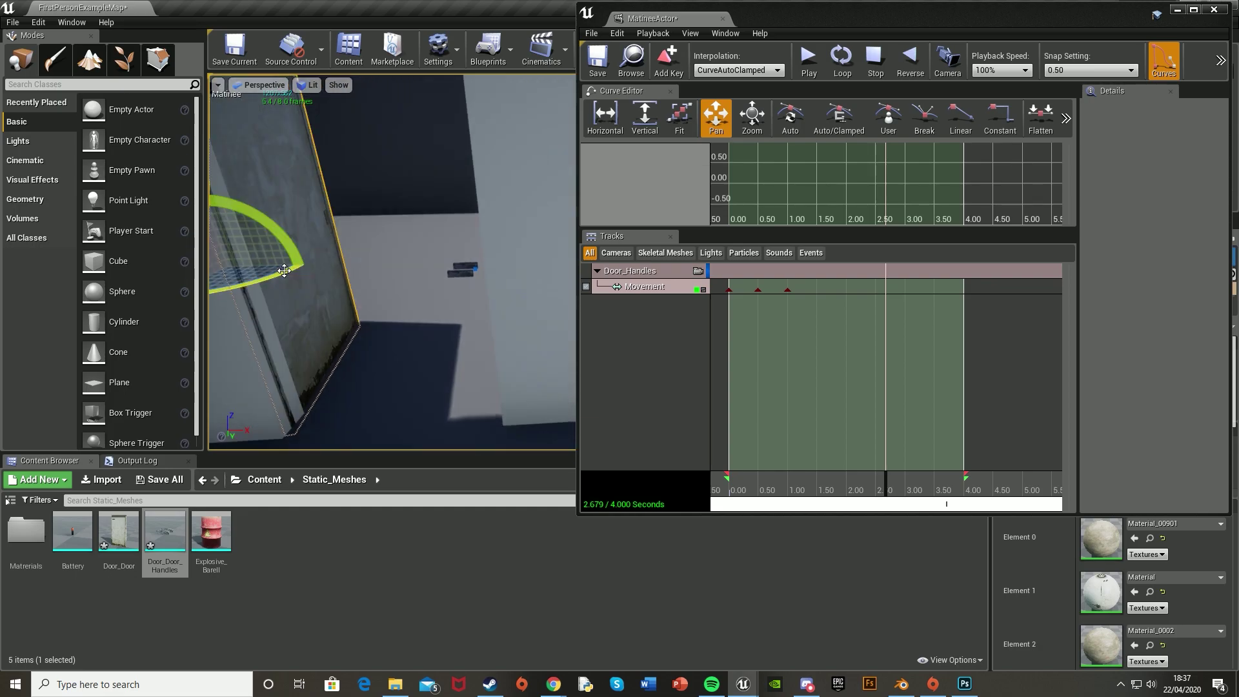
pyautogui.moveTo(284, 270); pyautogui.dragTo(268, 287)
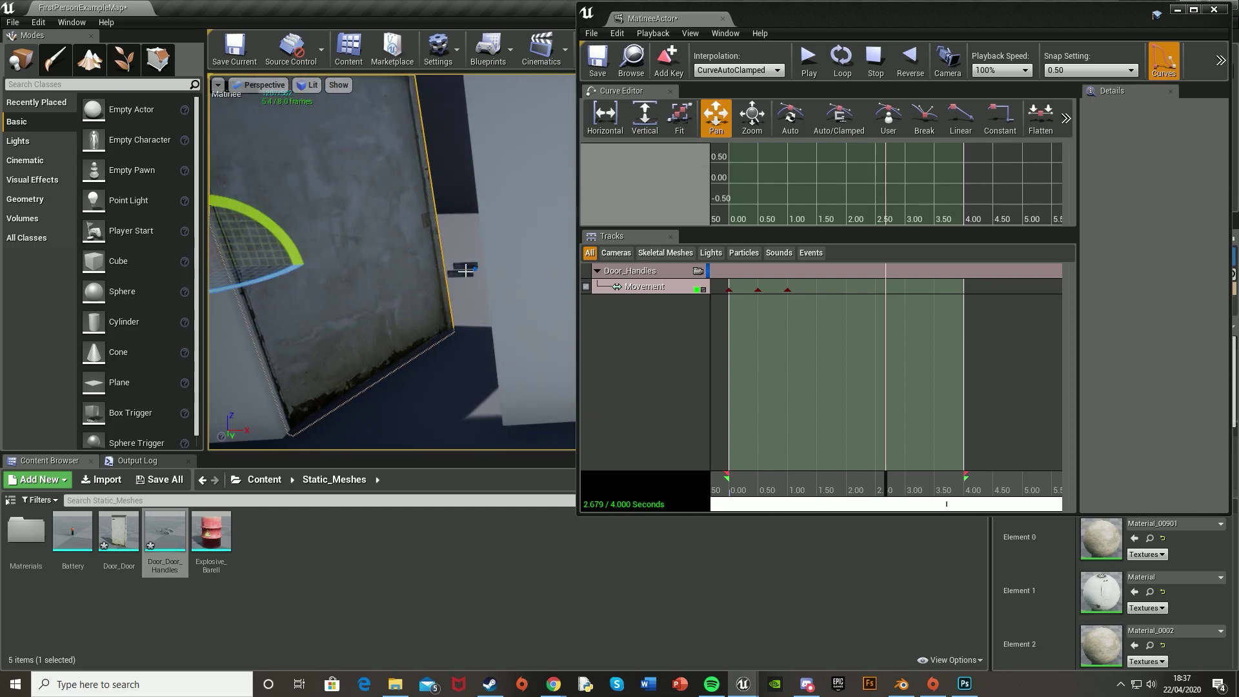
# Step: Move the door handles to the partly open door's edge, about X 1019, Y -1454
pyautogui.click(465, 270)
pyautogui.moveTo(465, 271); pyautogui.dragTo(600, 245, button='right')
pyautogui.press('space')
pyautogui.press('space')
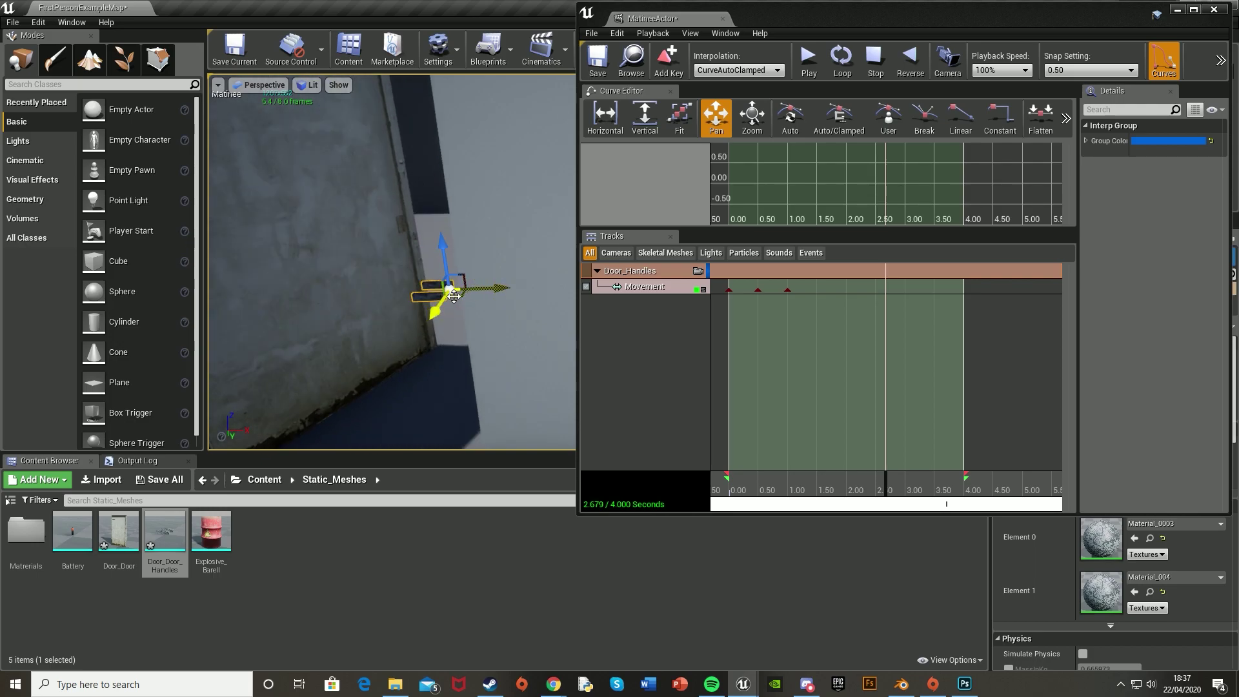
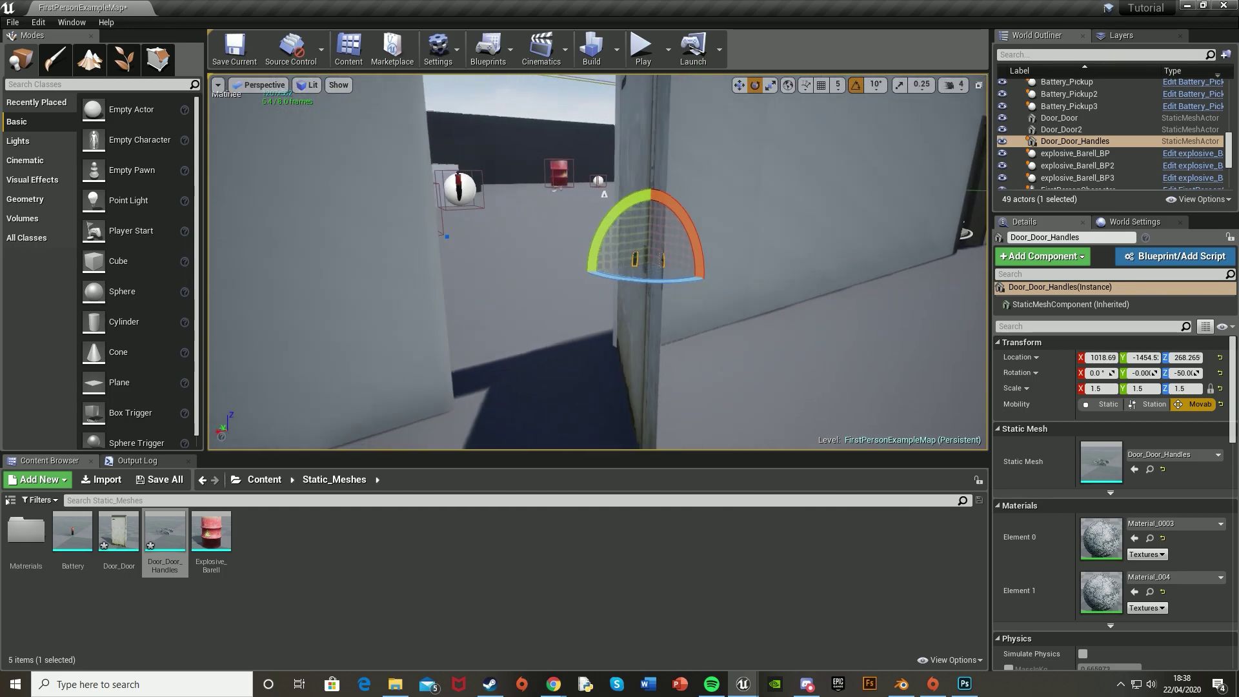
# Step: Lower the camera speed to 1 and align the handles with the door at -60° about Z, about X 1013, Y -1451
pyautogui.click(955, 84)
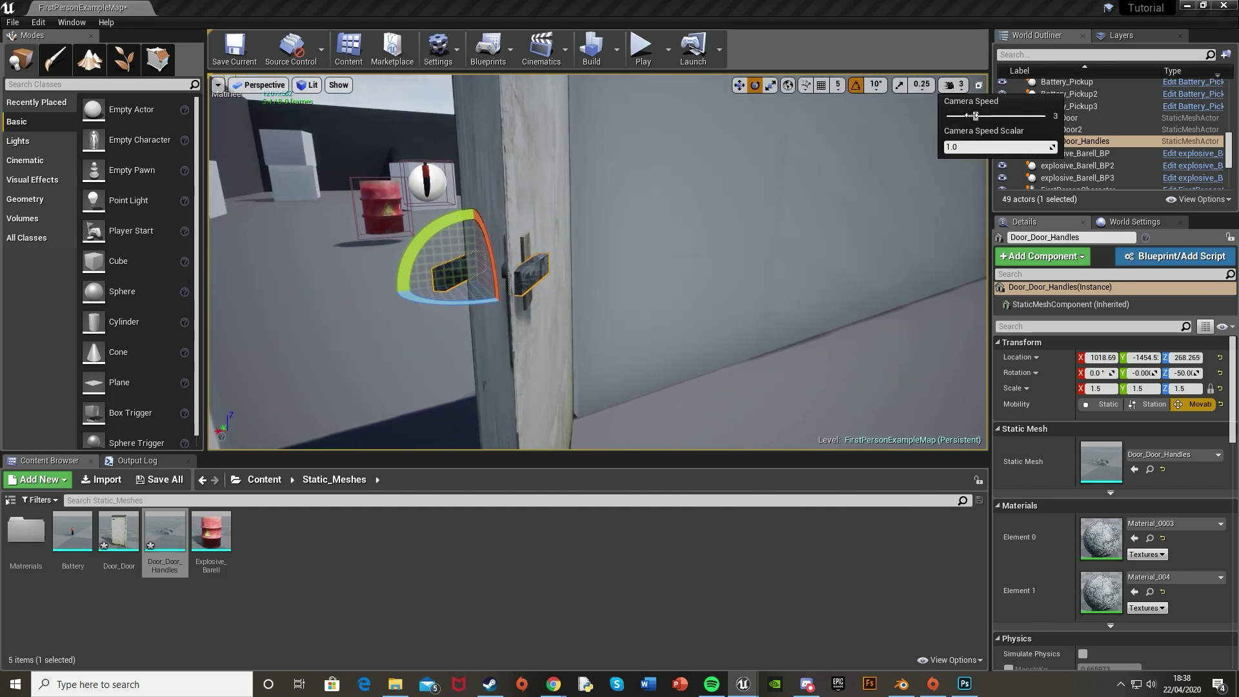
pyautogui.moveTo(723, 226); pyautogui.dragTo(772, 227, button='right')
pyautogui.moveTo(554, 302)
pyautogui.mouseDown()
pyautogui.moveTo(547, 289)
pyautogui.moveTo(568, 285)
pyautogui.mouseUp()
pyautogui.press('space')
pyautogui.press('space')
pyautogui.moveTo(568, 285); pyautogui.dragTo(620, 288, button='right')
pyautogui.moveTo(531, 354); pyautogui.dragTo(529, 344)
pyautogui.moveTo(530, 344); pyautogui.dragTo(532, 347)
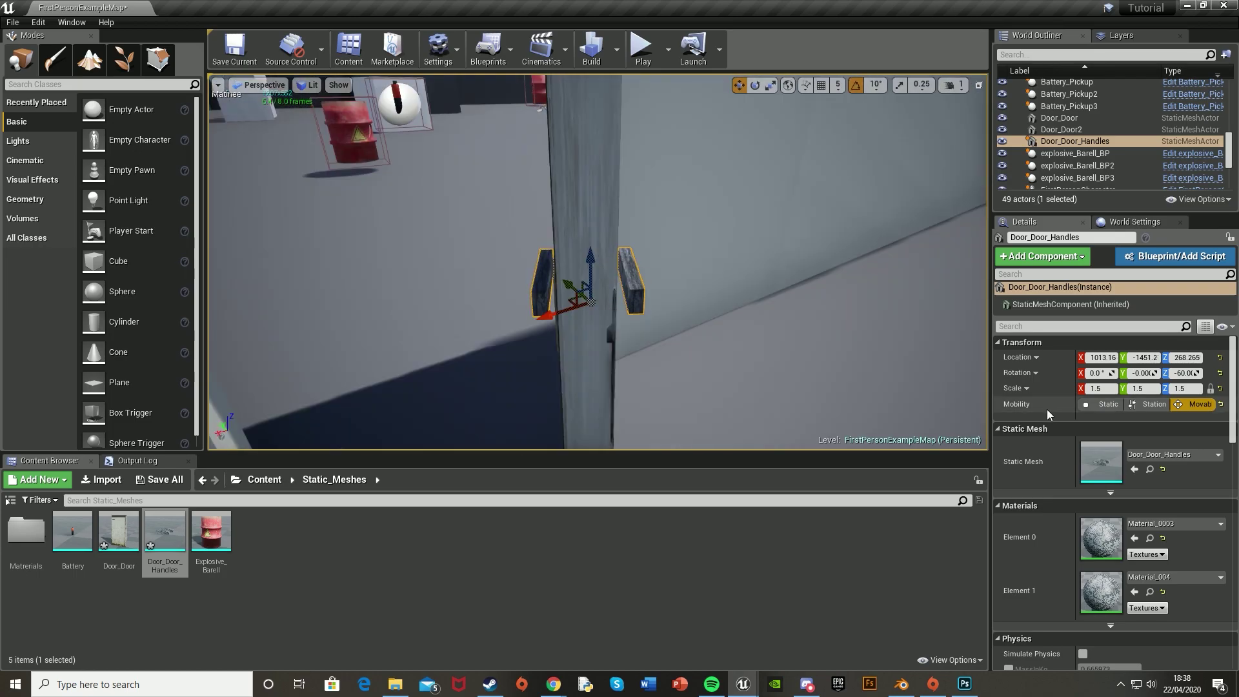
# Step: Compare the handles with the door's rotation, return to the Matinee editor, and key the handles' half-open pose at 2.50 seconds
pyautogui.click(588, 207)
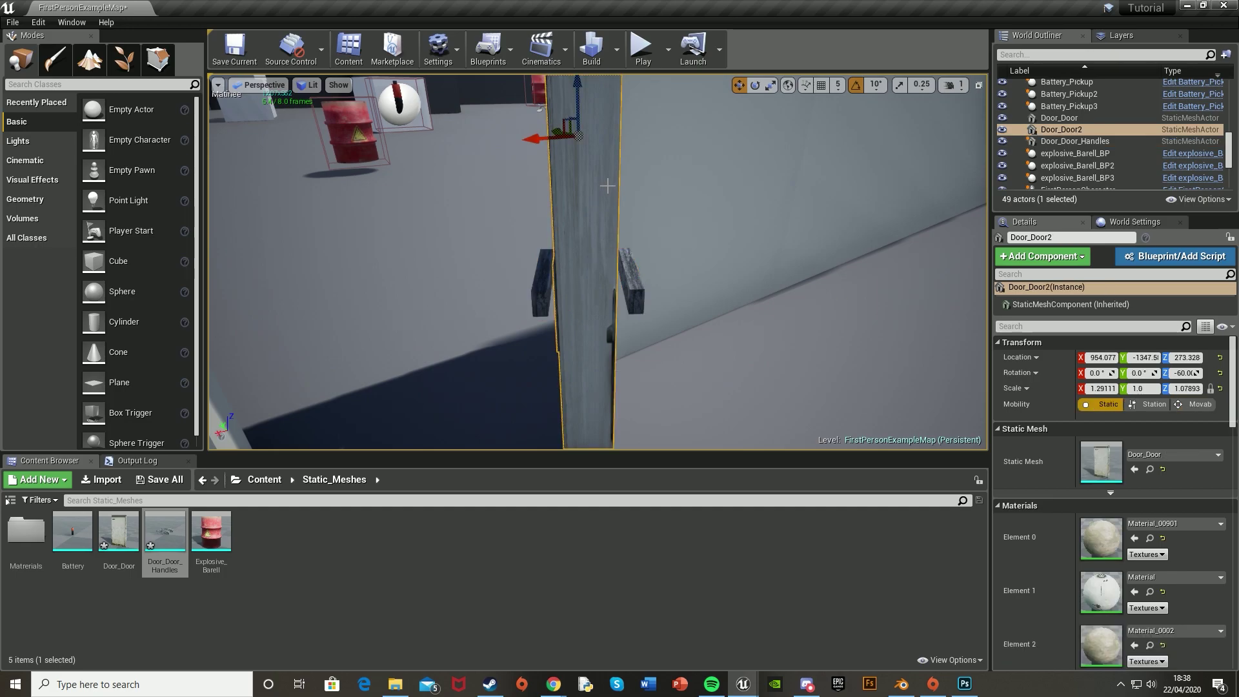
pyautogui.moveTo(596, 212)
pyautogui.mouseDown(button='right')
pyautogui.moveTo(639, 212)
pyautogui.moveTo(595, 211)
pyautogui.mouseUp(button='right')
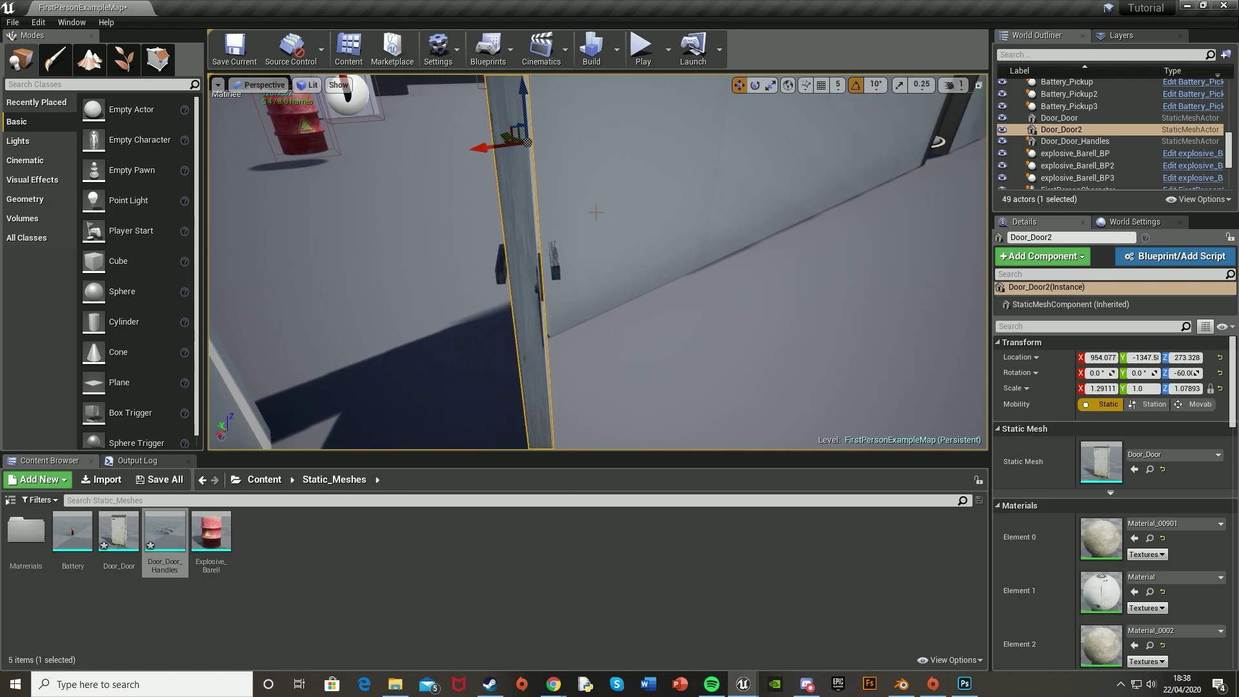
pyautogui.moveTo(569, 228); pyautogui.dragTo(751, 633, button='right')
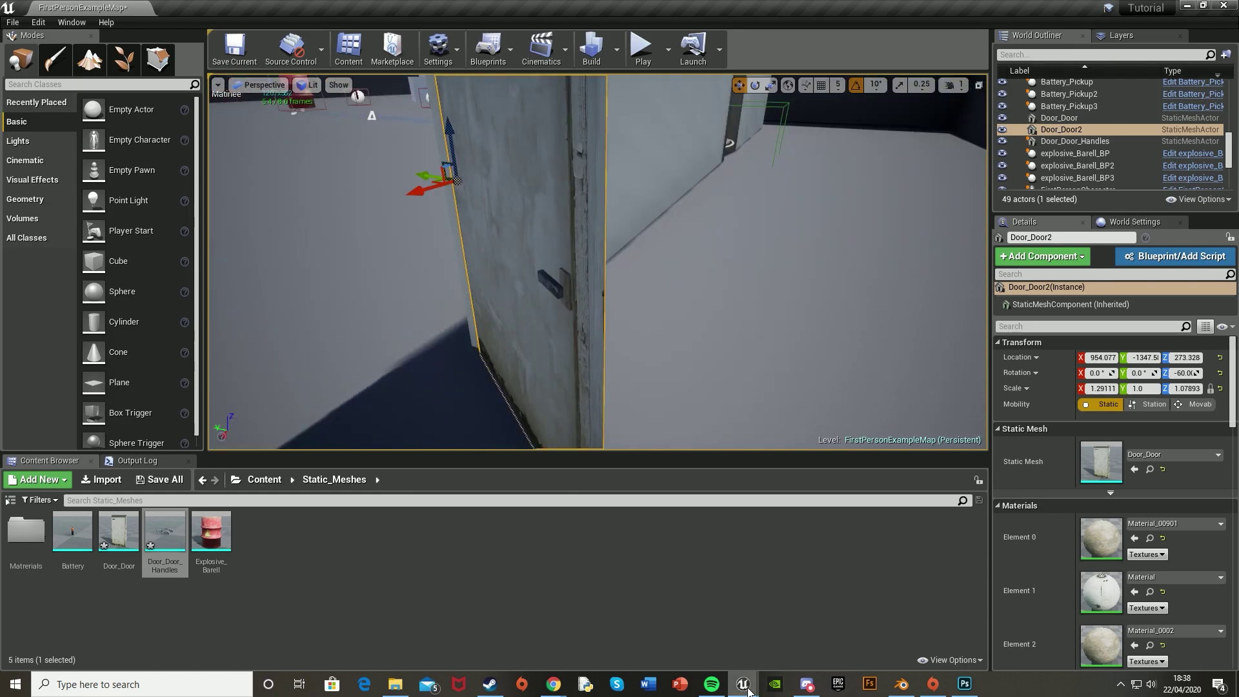
pyautogui.moveTo(747, 687)
pyautogui.click(812, 623)
pyautogui.moveTo(886, 488)
pyautogui.mouseDown()
pyautogui.moveTo(862, 487)
pyautogui.moveTo(878, 487)
pyautogui.mouseUp()
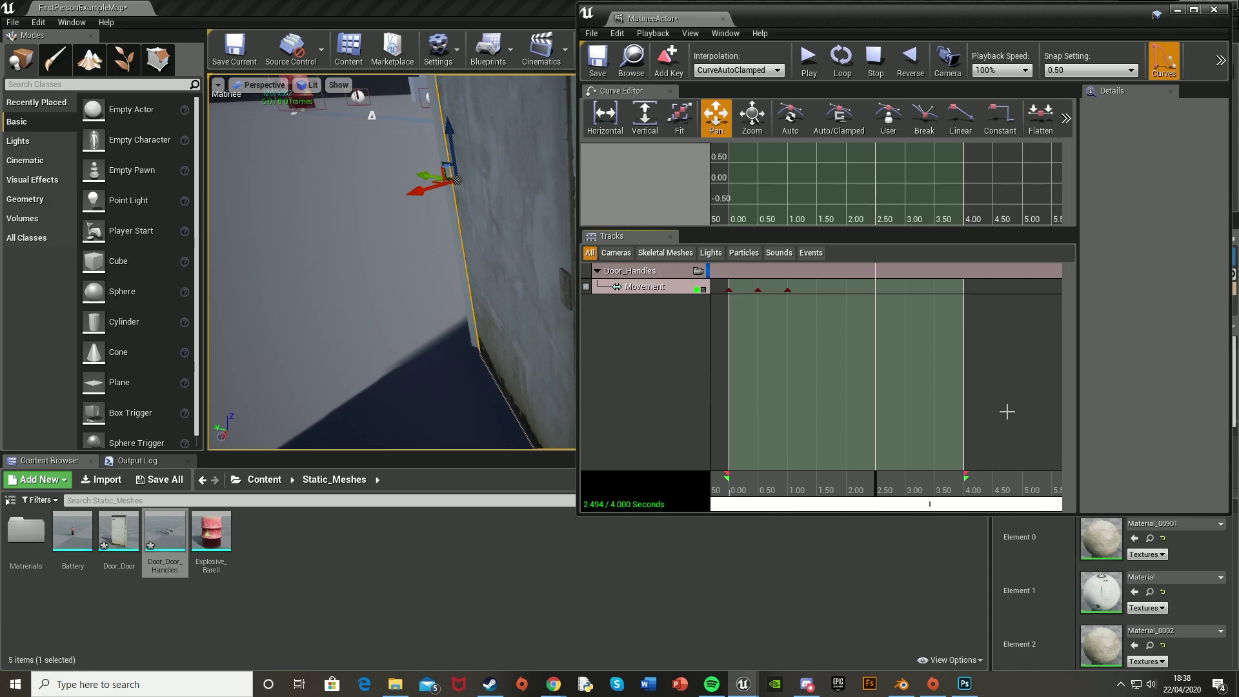
pyautogui.moveTo(363, 301)
pyautogui.mouseDown(button='right')
pyautogui.moveTo(445, 302)
pyautogui.moveTo(363, 314)
pyautogui.mouseUp(button='right')
pyautogui.click(335, 296)
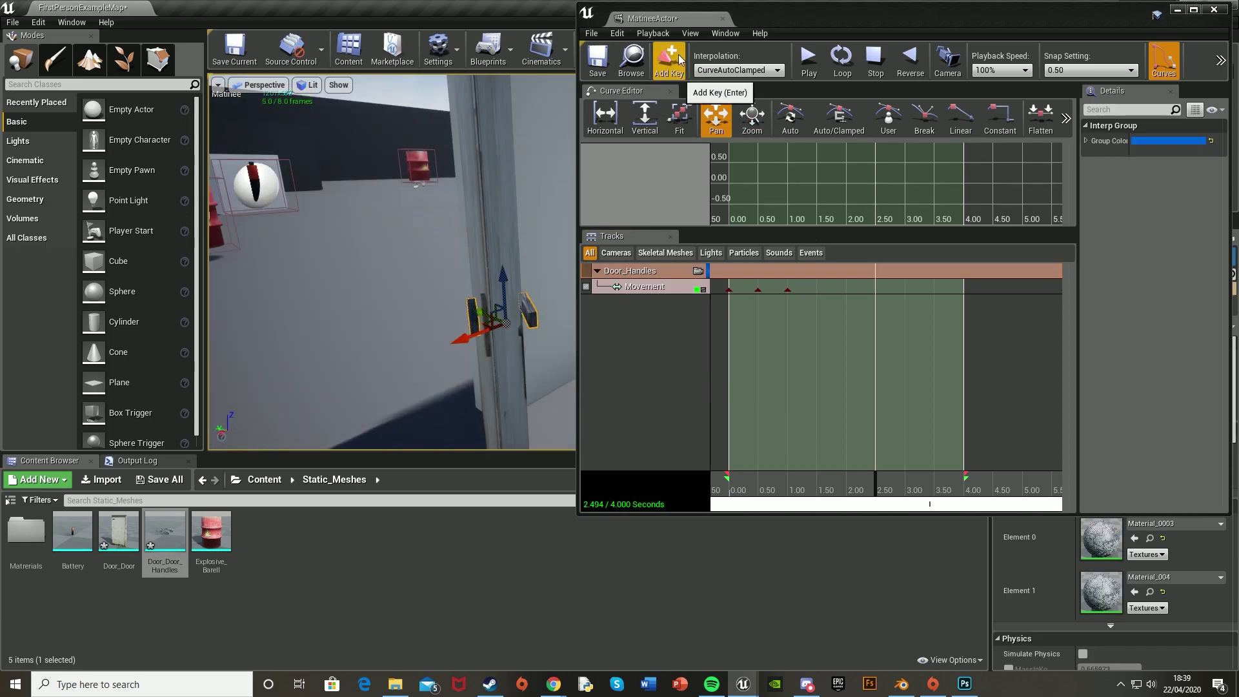
pyautogui.click(677, 60)
# Step: Select the door and rotate it further about Z to its fully open position
pyautogui.moveTo(481, 197); pyautogui.dragTo(368, 197, button='right')
pyautogui.click(465, 192)
pyautogui.moveTo(466, 192); pyautogui.dragTo(462, 222, button='right')
pyautogui.press('e')
pyautogui.moveTo(469, 183)
pyautogui.mouseDown()
pyautogui.moveTo(423, 171)
pyautogui.moveTo(466, 174)
pyautogui.mouseUp()
# Step: Rotate the door handles to -110° about Z and move them onto the fully open door's edge, about X 912, Y -1459
pyautogui.moveTo(387, 233); pyautogui.dragTo(352, 261, button='right')
pyautogui.click(397, 264)
pyautogui.moveTo(335, 265); pyautogui.dragTo(375, 278)
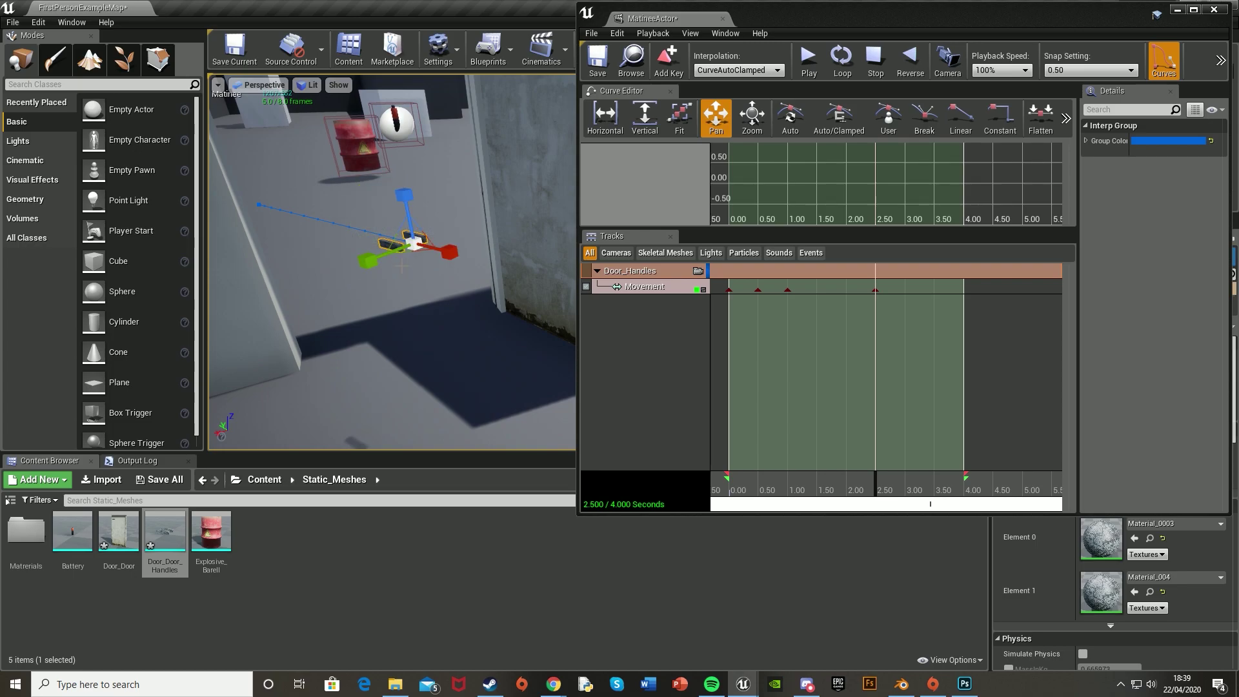
pyautogui.moveTo(507, 251); pyautogui.dragTo(407, 276, button='right')
pyautogui.press('e')
pyautogui.press('w')
pyautogui.moveTo(352, 286); pyautogui.dragTo(476, 299)
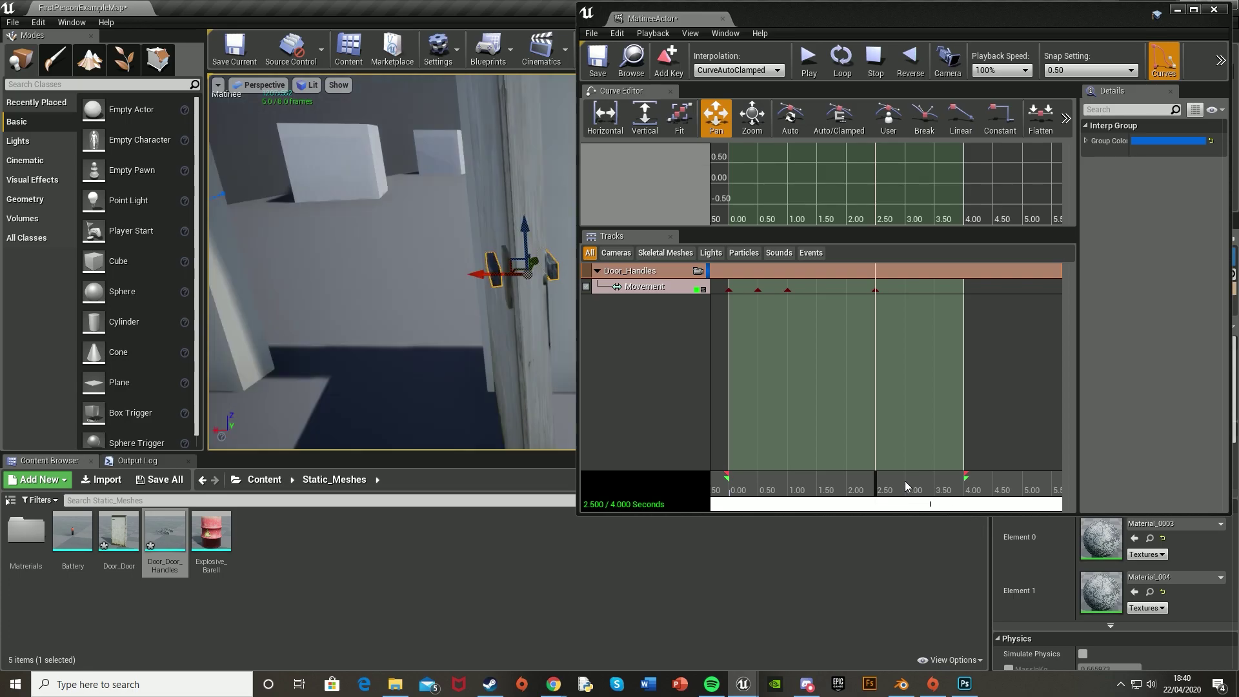
# Step: Key the door handles' fully open pose at 4.00 seconds on the Movement track and save the level map
pyautogui.moveTo(878, 481); pyautogui.dragTo(966, 483)
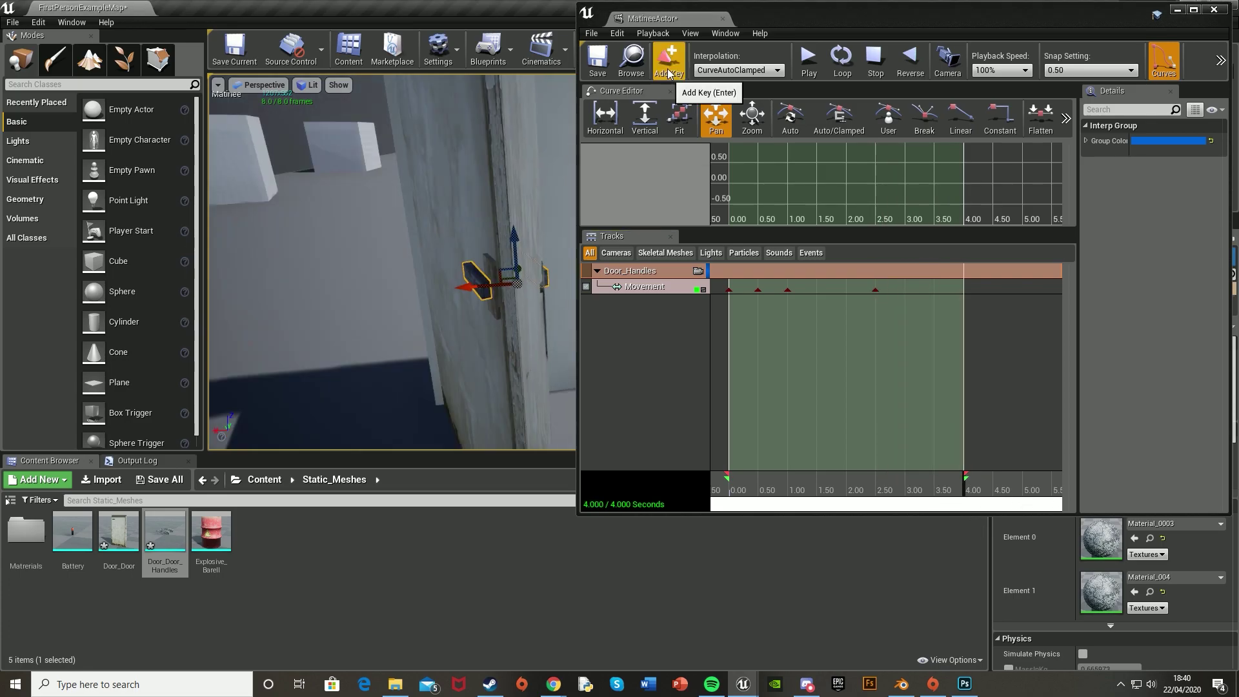
pyautogui.click(668, 73)
pyautogui.moveTo(389, 176)
pyautogui.mouseDown(button='right')
pyautogui.moveTo(291, 181)
pyautogui.moveTo(389, 176)
pyautogui.mouseUp(button='right')
pyautogui.click(813, 65)
pyautogui.moveTo(410, 253); pyautogui.dragTo(407, 254, button='right')
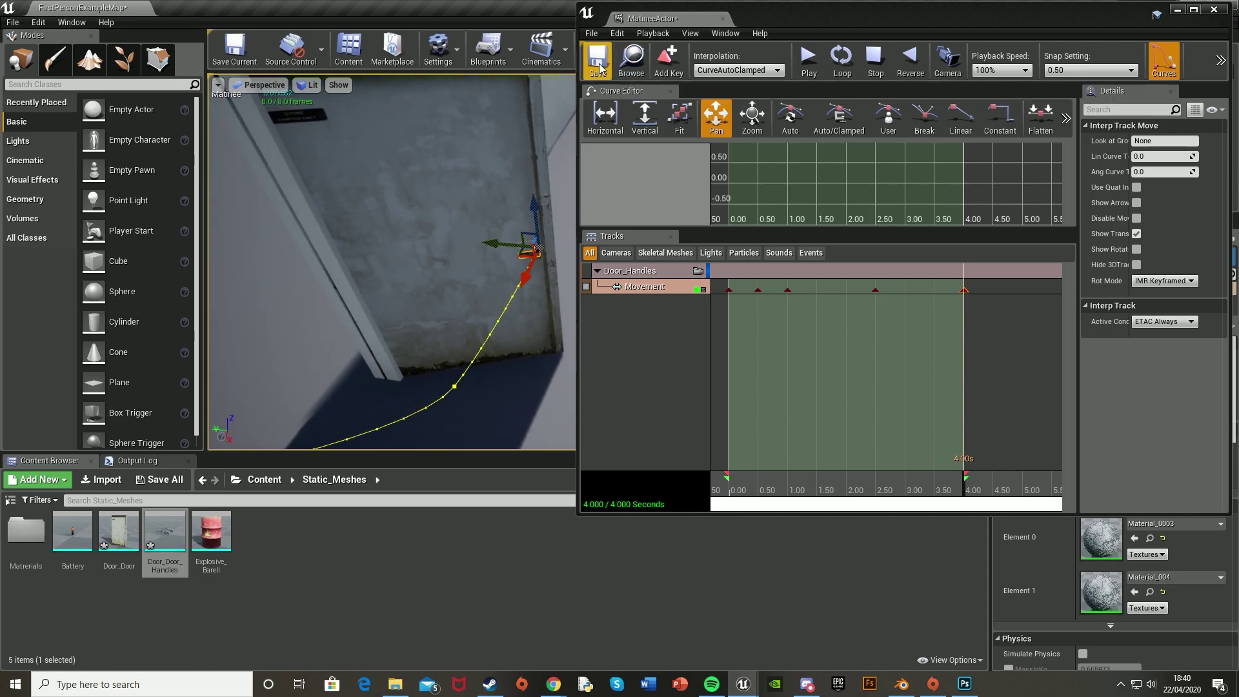
pyautogui.click(597, 61)
pyautogui.click(649, 377)
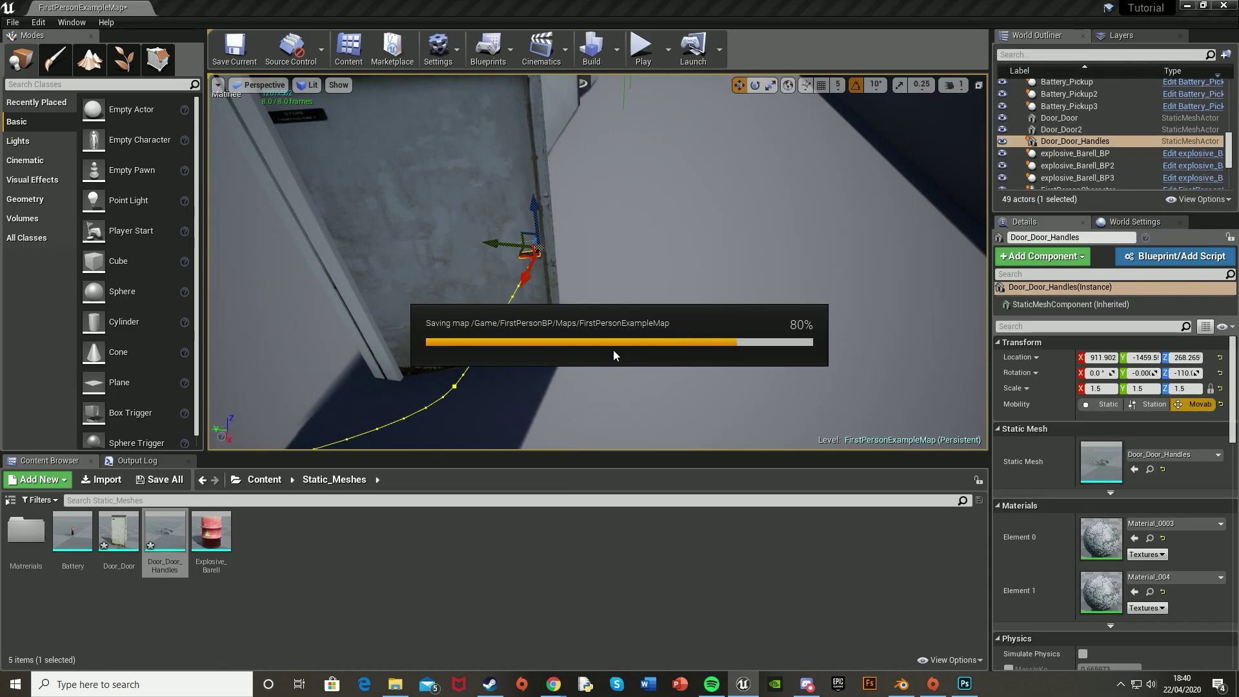
pyautogui.moveTo(682, 276); pyautogui.dragTo(682, 275, button='right')
pyautogui.press('e')
pyautogui.moveTo(569, 224); pyautogui.dragTo(542, 235)
pyautogui.hotkey('ctrl', 'z')
pyautogui.hotkey('ctrl', 'z')
# Step: Rotate the door back to 0° about Z so it closes the doorway
pyautogui.click(506, 272)
pyautogui.moveTo(516, 295); pyautogui.dragTo(740, 244)
pyautogui.moveTo(548, 178); pyautogui.dragTo(548, 179, button='right')
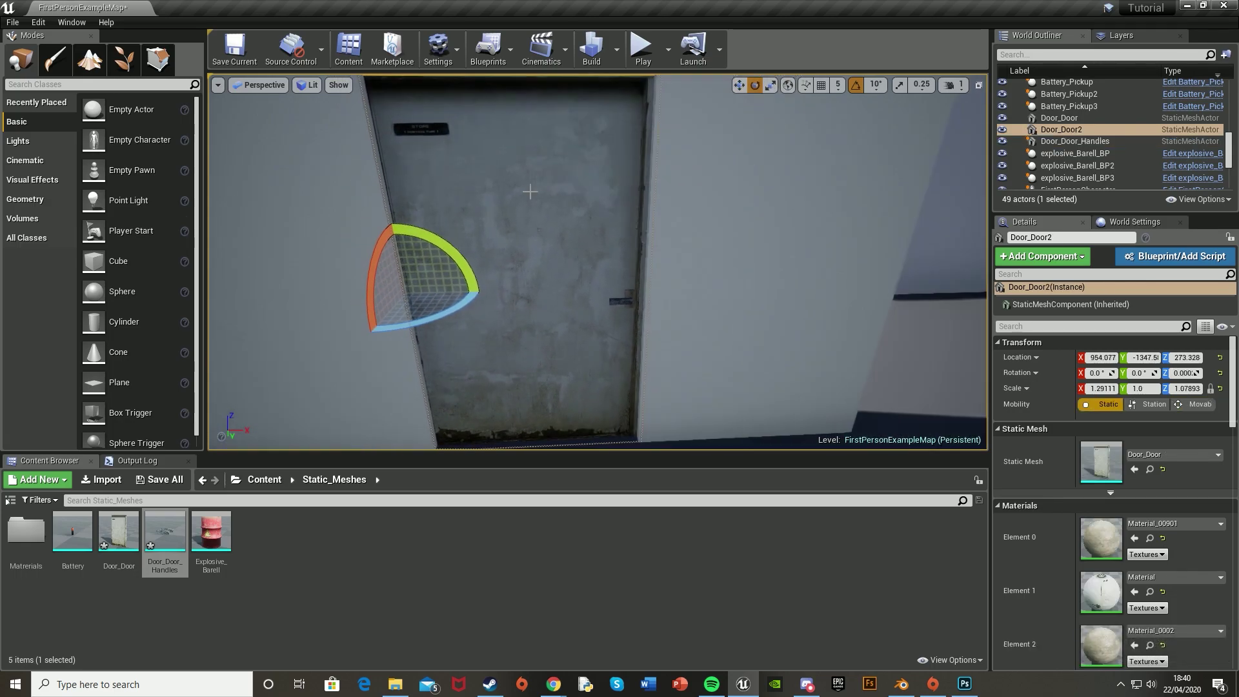
# Step: Add a legacy Matinee for the closed door with a new empty group named Door and a Movement track in it
pyautogui.click(552, 55)
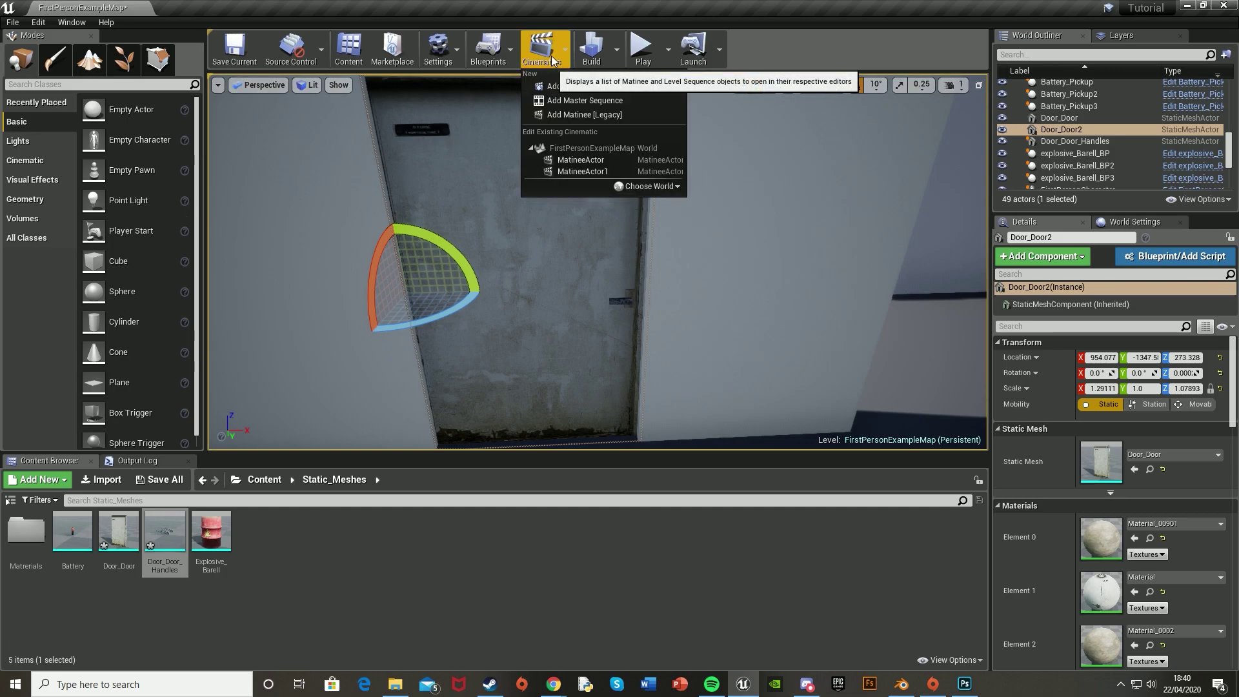
pyautogui.click(564, 114)
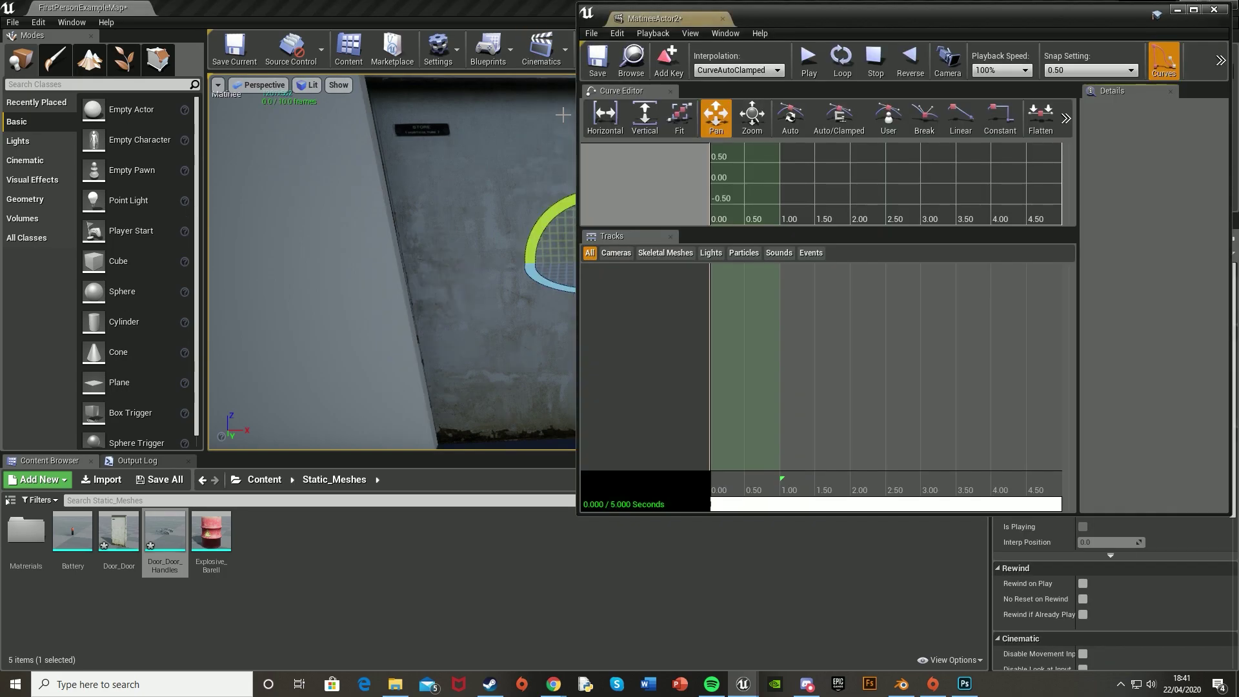
pyautogui.rightClick(646, 317)
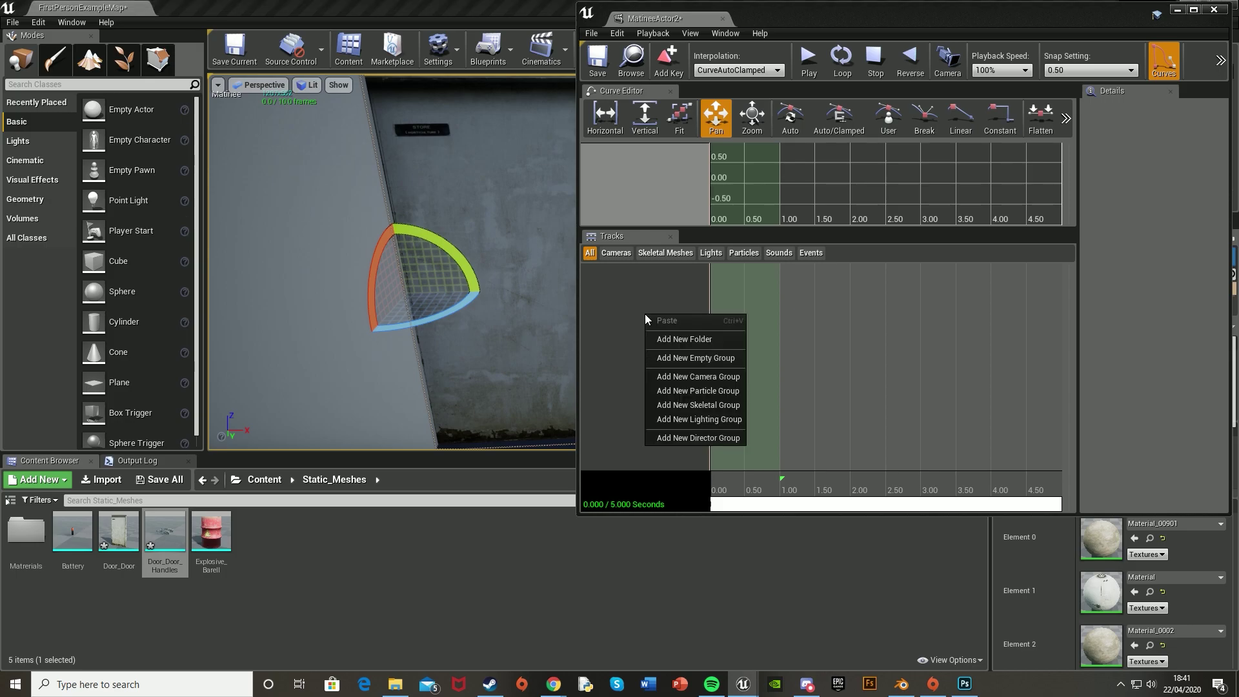
pyautogui.click(675, 358)
pyautogui.write('Do')
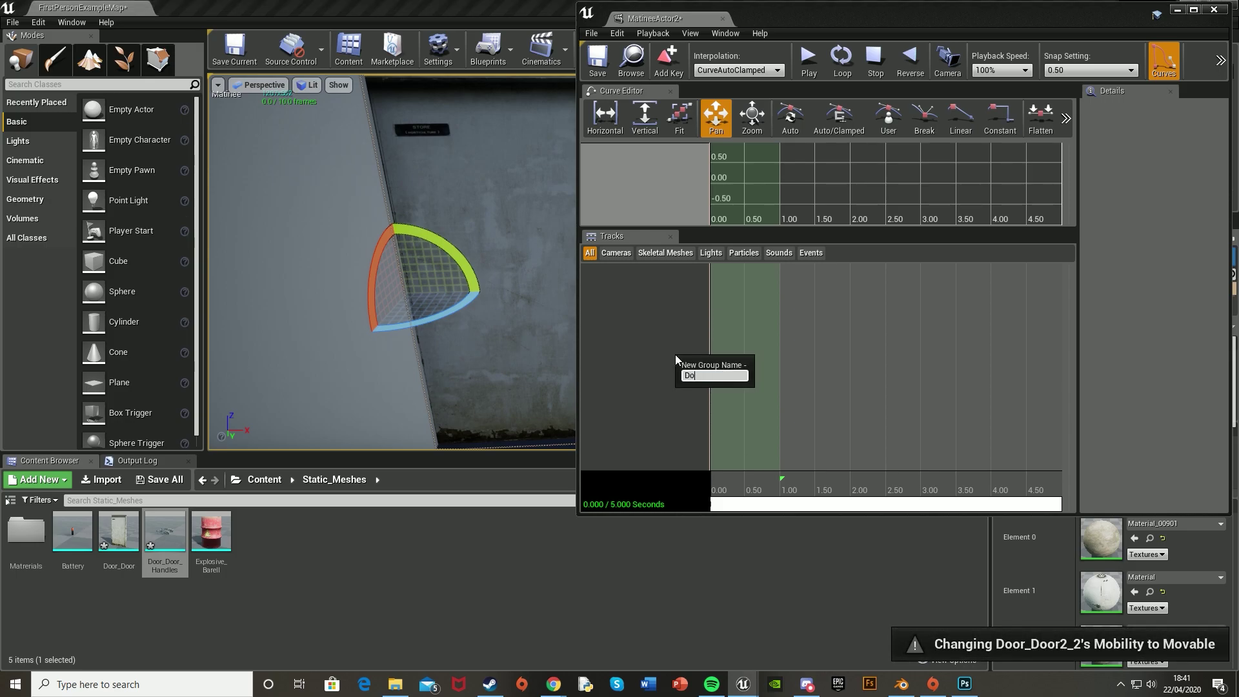
pyautogui.write('or')
pyautogui.press('Return')
pyautogui.rightClick(637, 272)
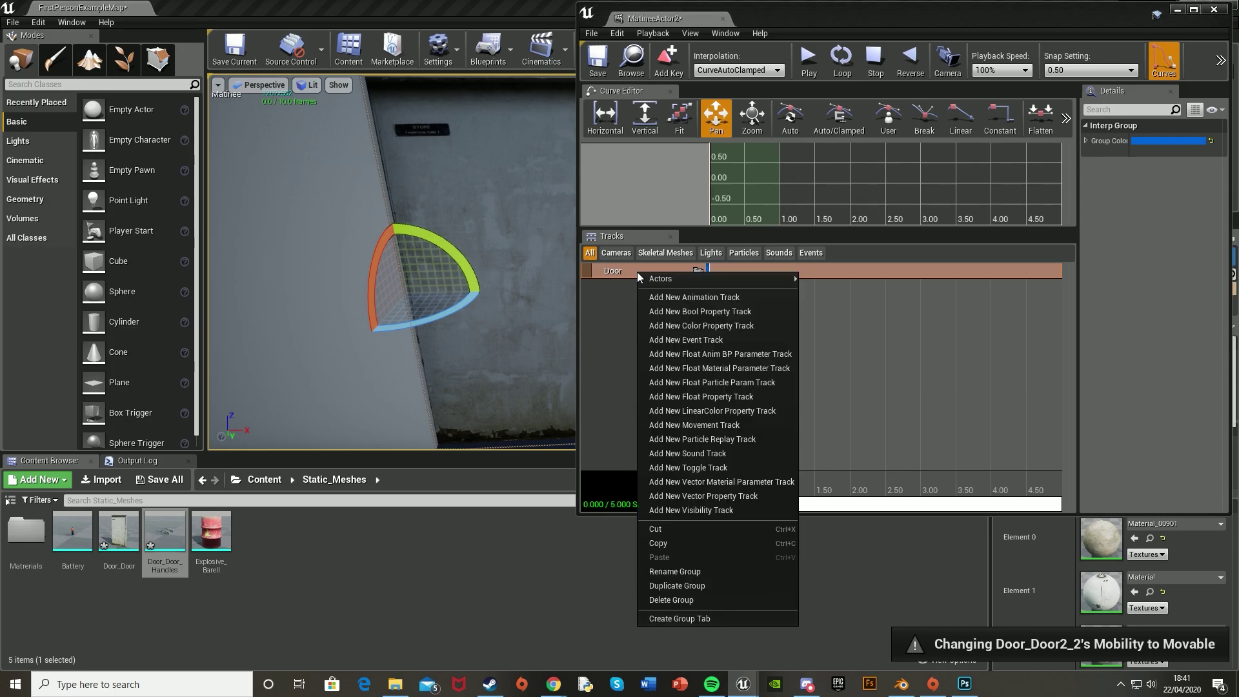
pyautogui.click(701, 427)
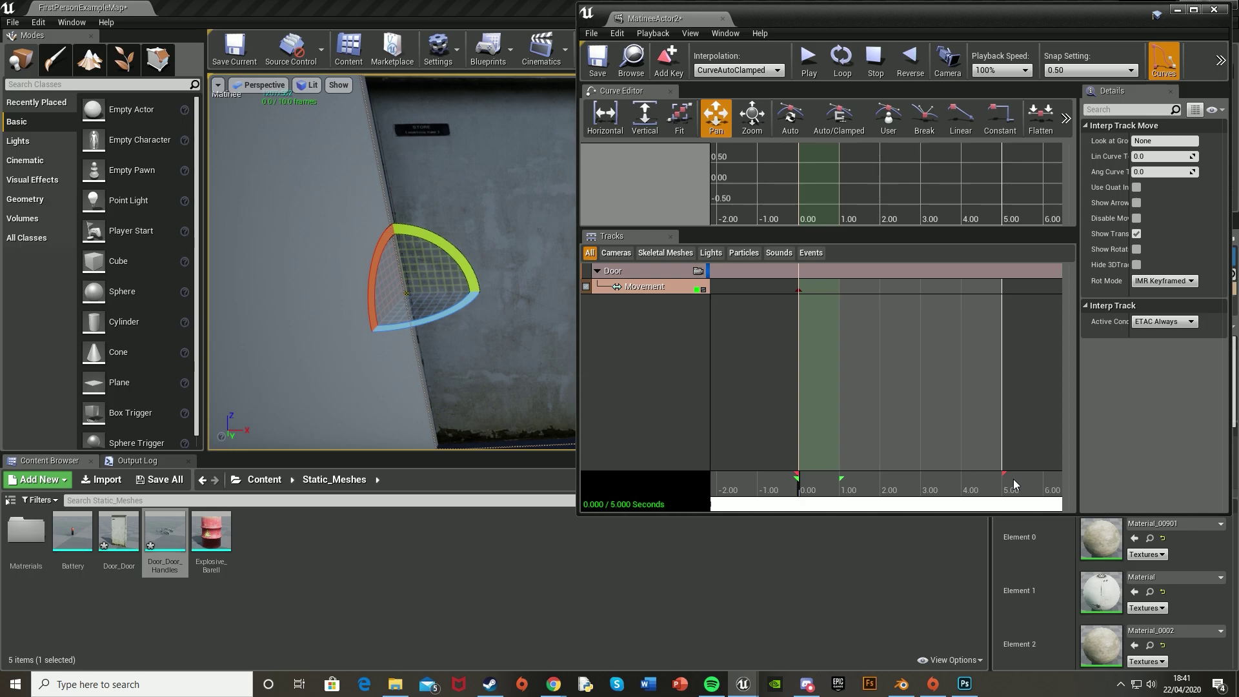
# Step: Shorten the Matinee to 4 seconds with the loop section ending there, and key the closed door at 0.00 and 1.00 seconds
pyautogui.moveTo(1004, 477); pyautogui.dragTo(966, 471)
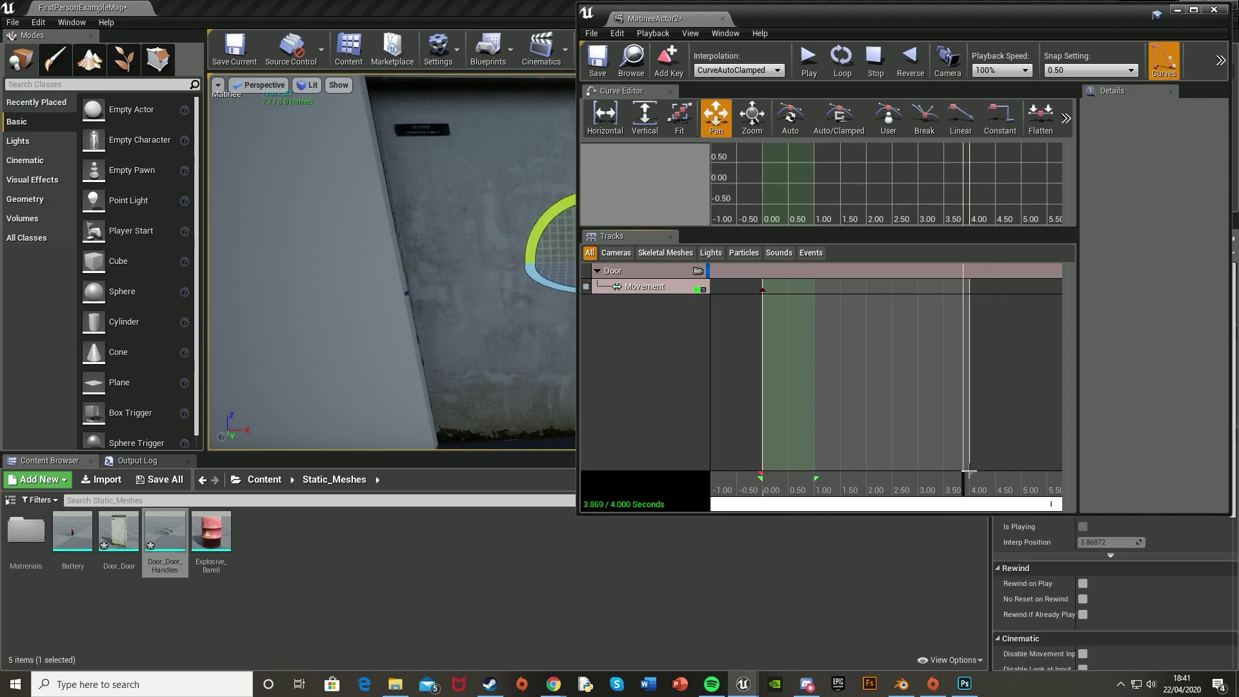
pyautogui.moveTo(815, 477)
pyautogui.mouseDown()
pyautogui.moveTo(972, 478)
pyautogui.moveTo(763, 488)
pyautogui.mouseUp()
pyautogui.click(661, 74)
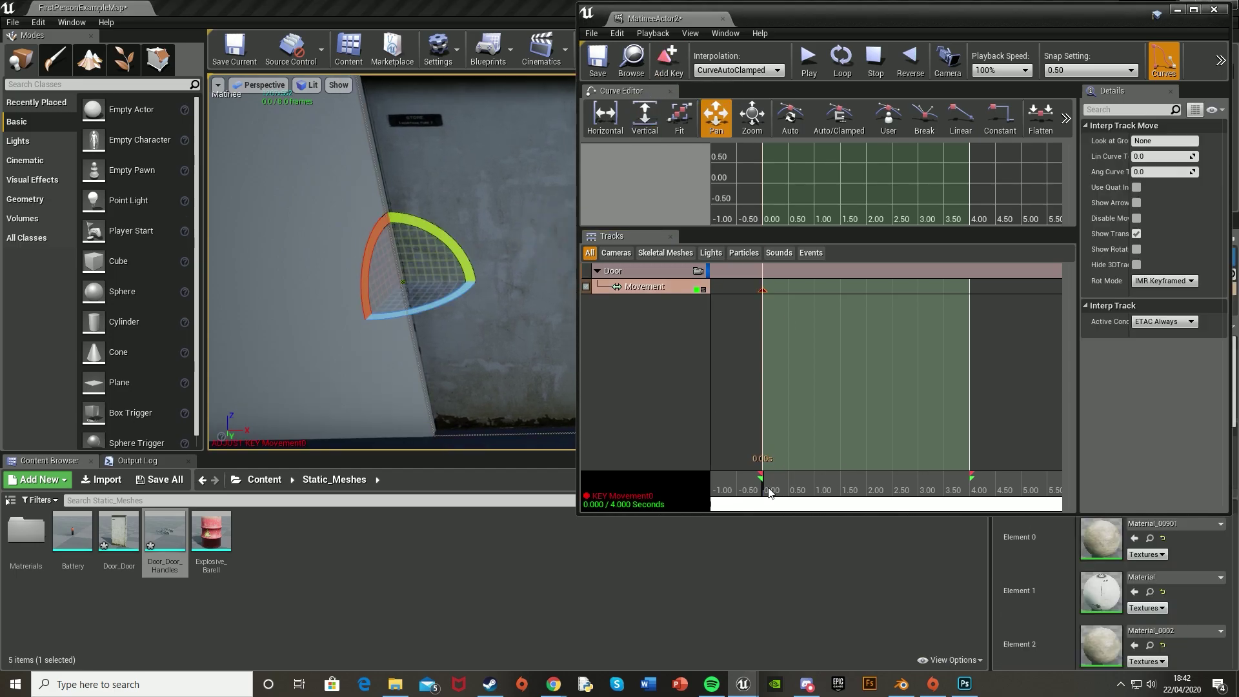
pyautogui.moveTo(769, 492); pyautogui.dragTo(819, 490)
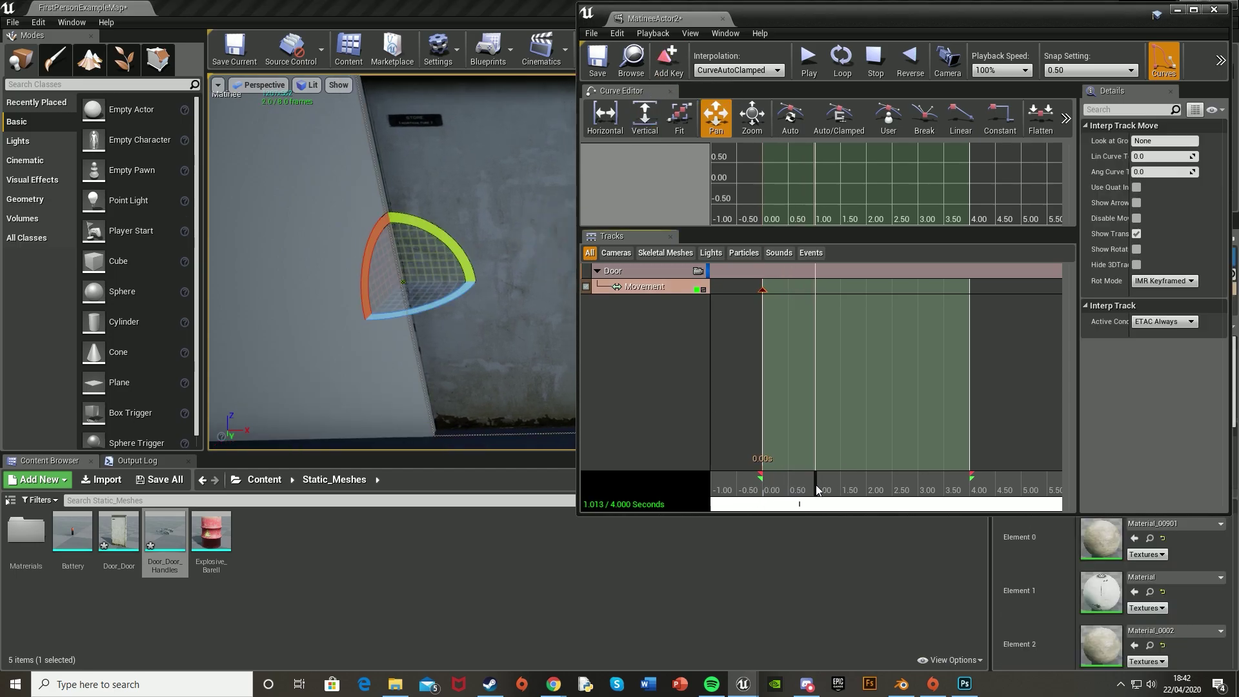
pyautogui.click(669, 65)
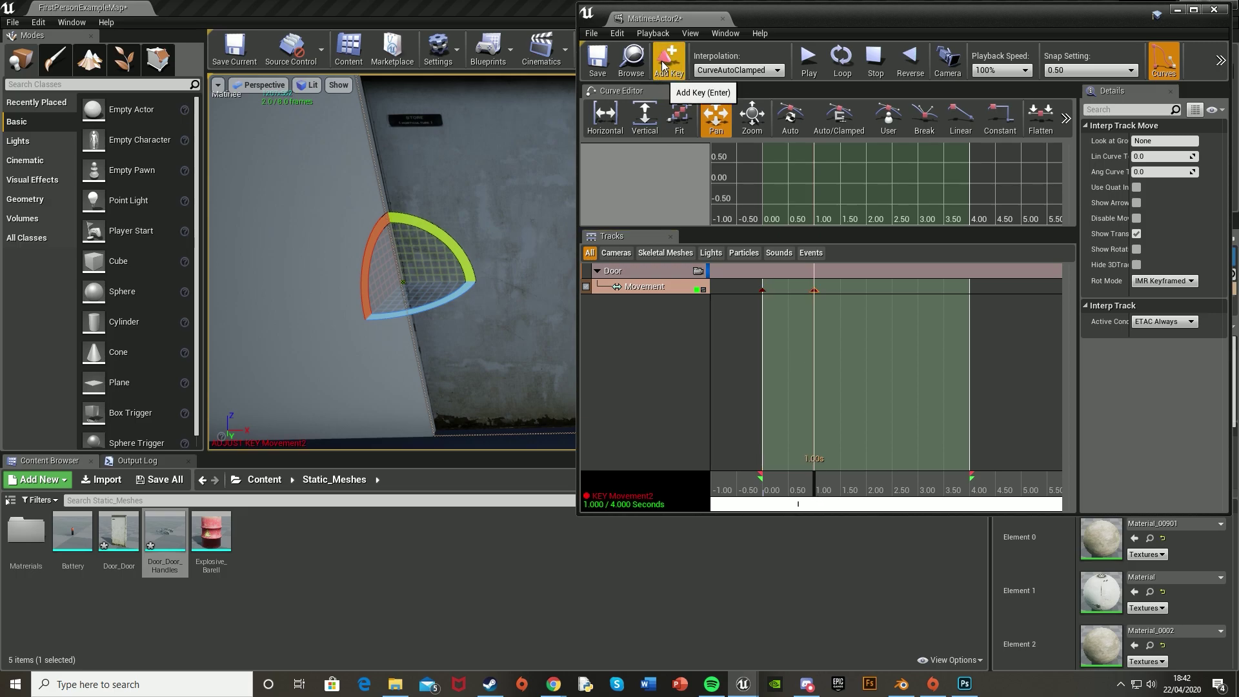
# Step: Rotate the door about Z to its fully open position at 4.00 seconds and key that pose on the Movement track
pyautogui.moveTo(814, 485); pyautogui.dragTo(975, 488)
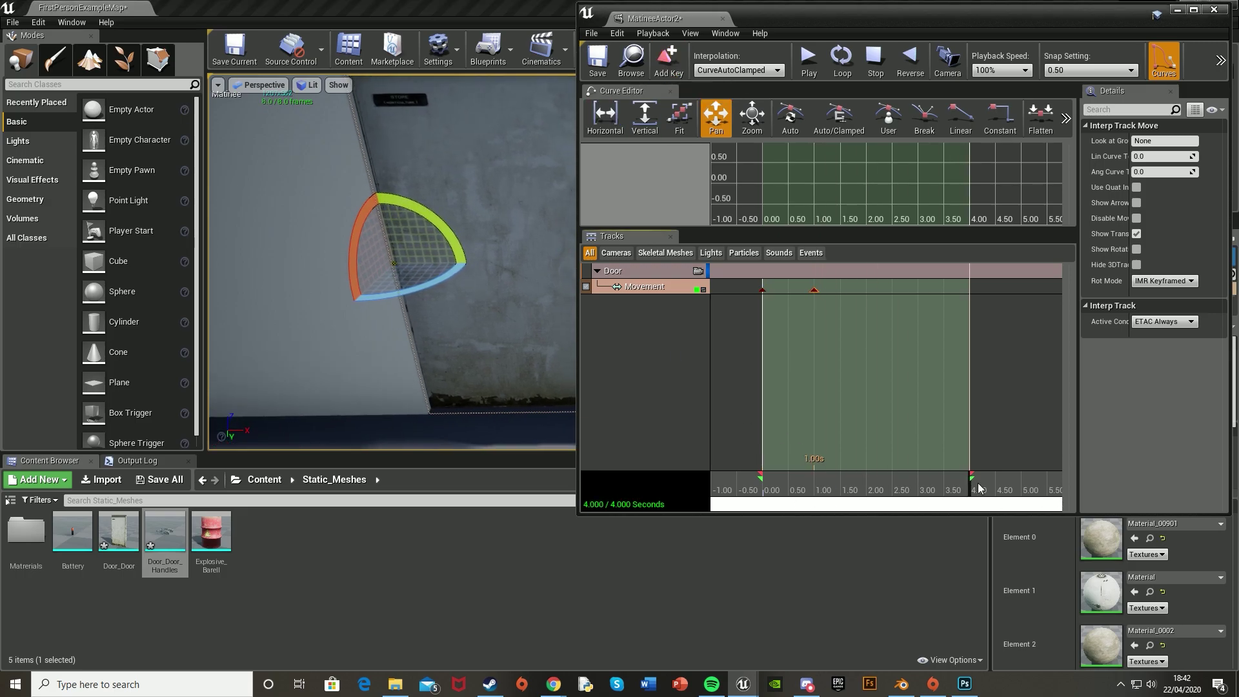
pyautogui.moveTo(426, 281); pyautogui.dragTo(469, 266)
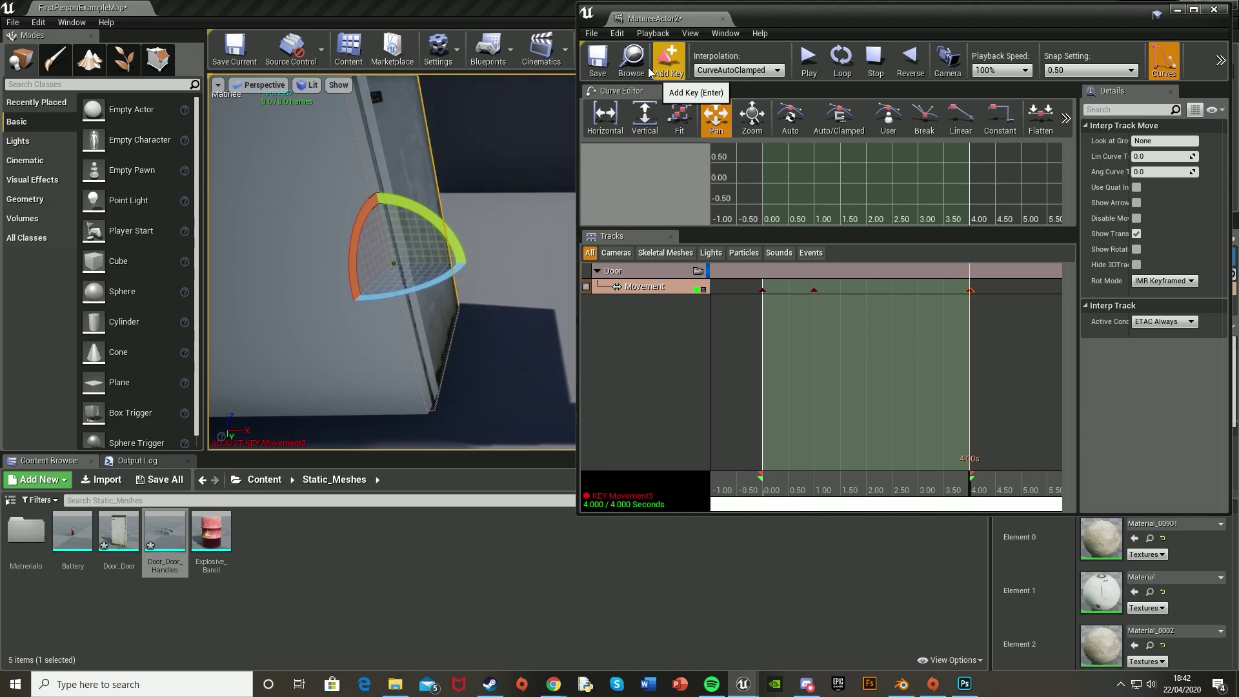
pyautogui.click(671, 62)
# Step: Preview the door's opening animation, and save the level map, closing the Matinee
pyautogui.click(806, 62)
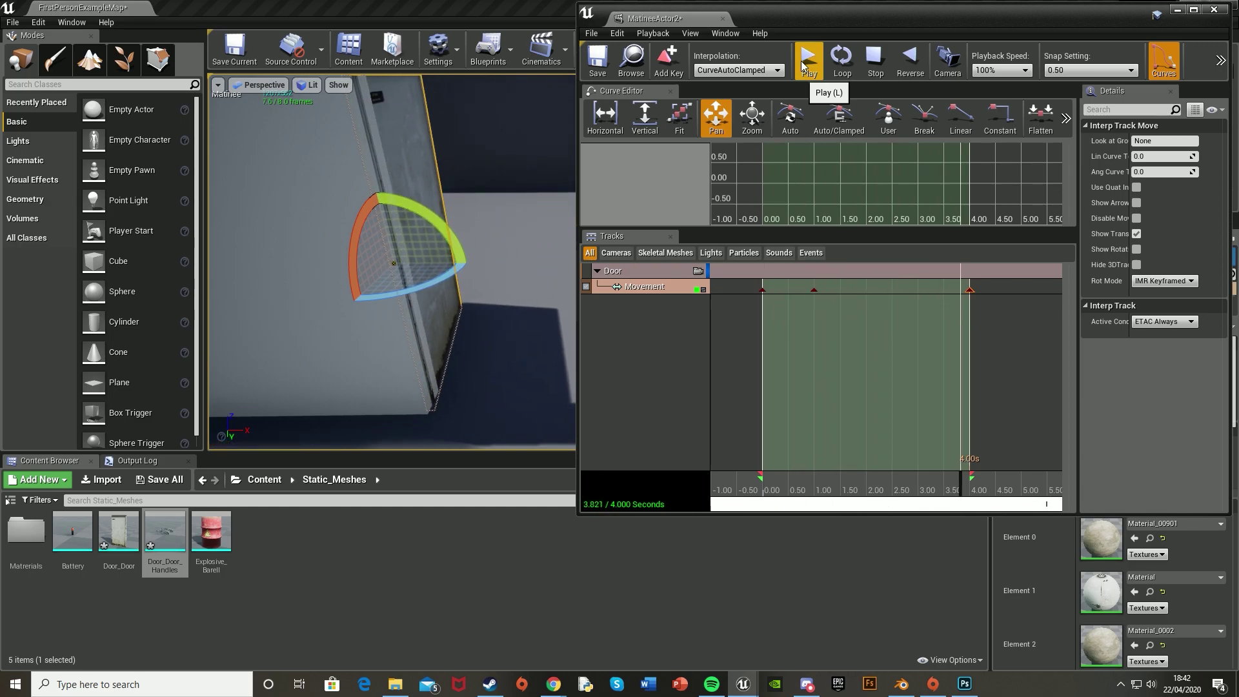
pyautogui.click(593, 63)
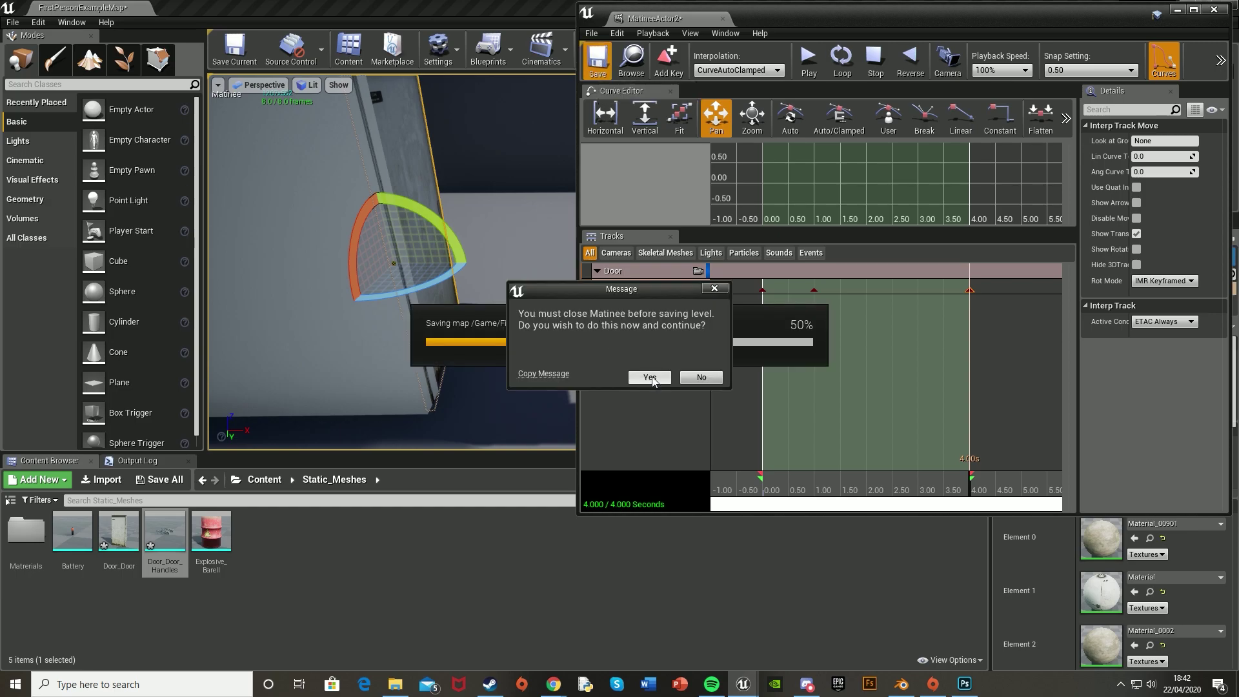
pyautogui.click(651, 377)
# Step: Open the Level Blueprint full size and examine the existing door's nodes, from the Interact and trigger events to the sound
pyautogui.click(488, 51)
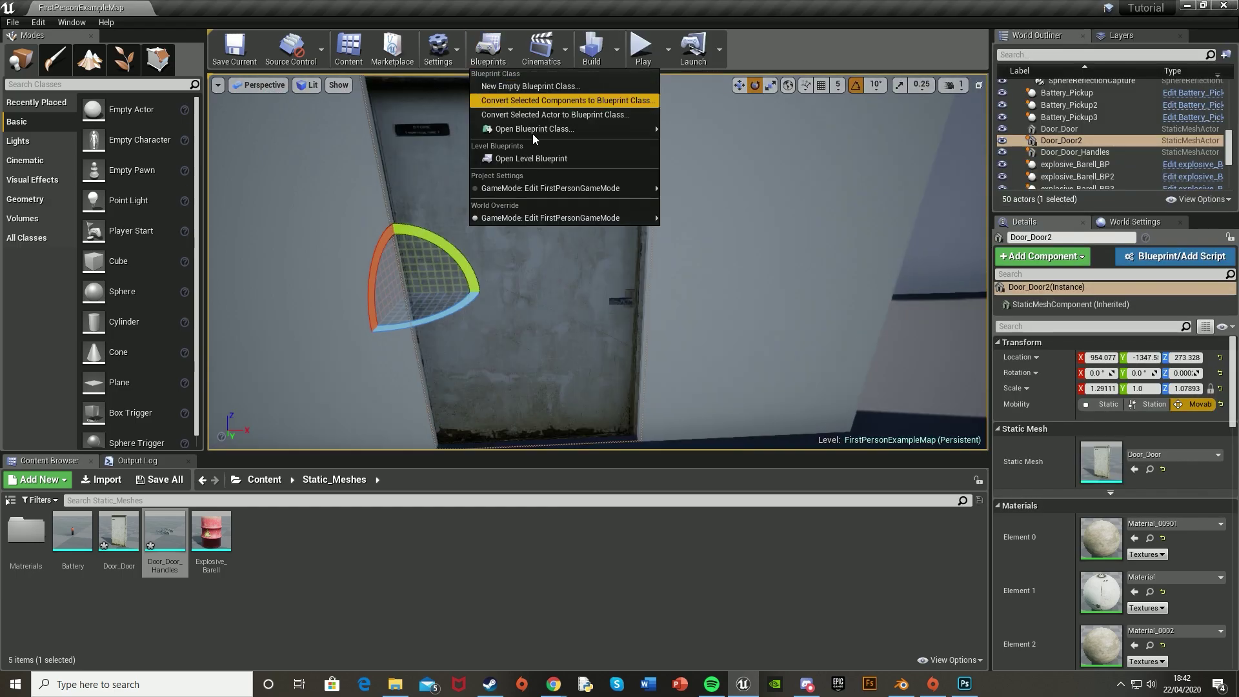
pyautogui.click(540, 157)
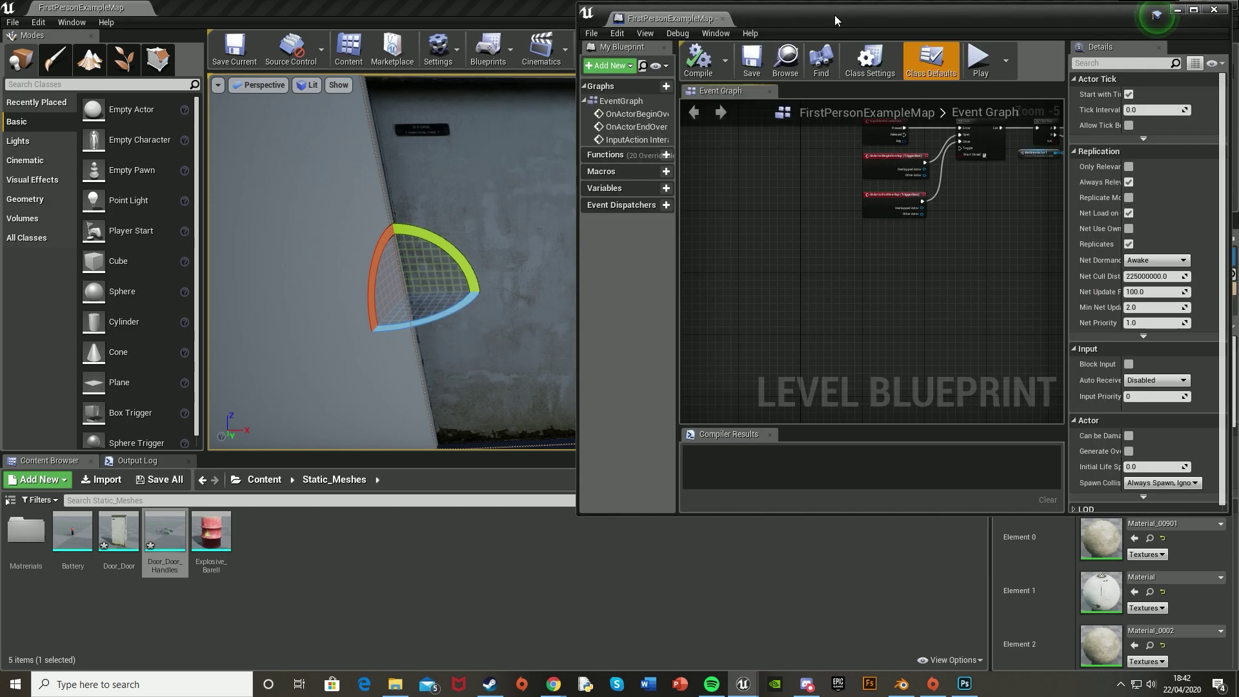
pyautogui.doubleClick(834, 14)
pyautogui.scroll(2, 452, 310)
pyautogui.moveTo(420, 122); pyautogui.dragTo(349, 202, button='right')
pyautogui.scroll(-2, 349, 202)
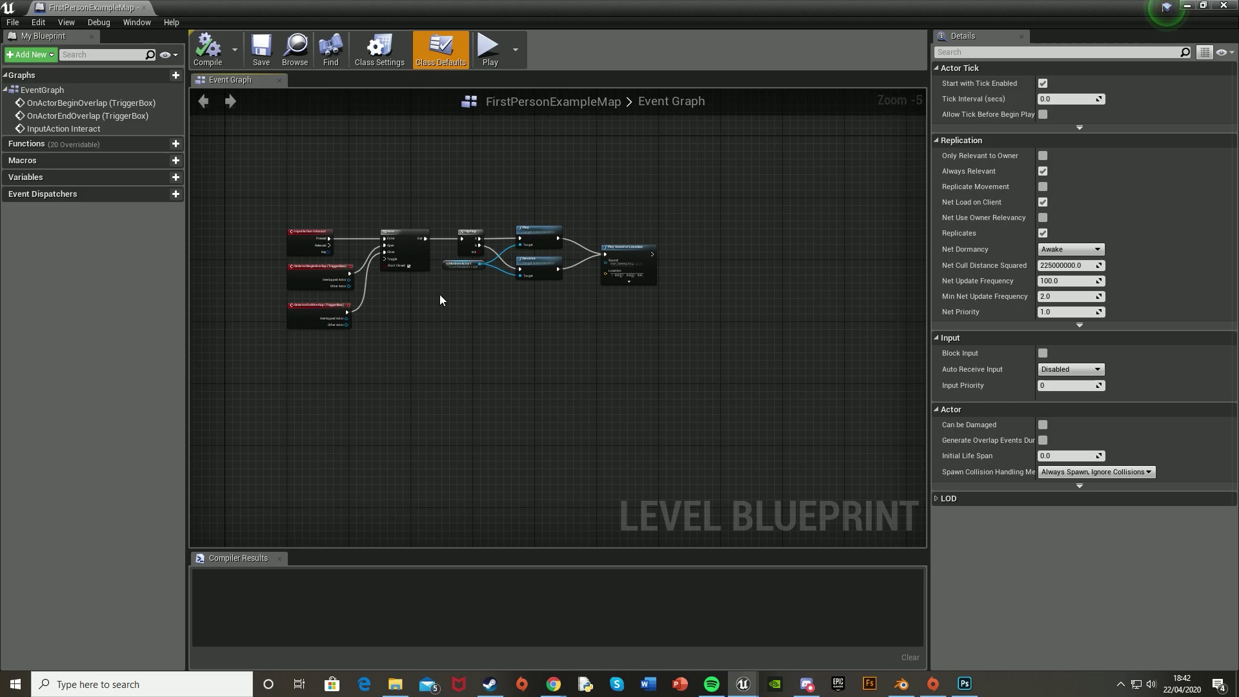
pyautogui.moveTo(441, 300); pyautogui.dragTo(489, 293, button='right')
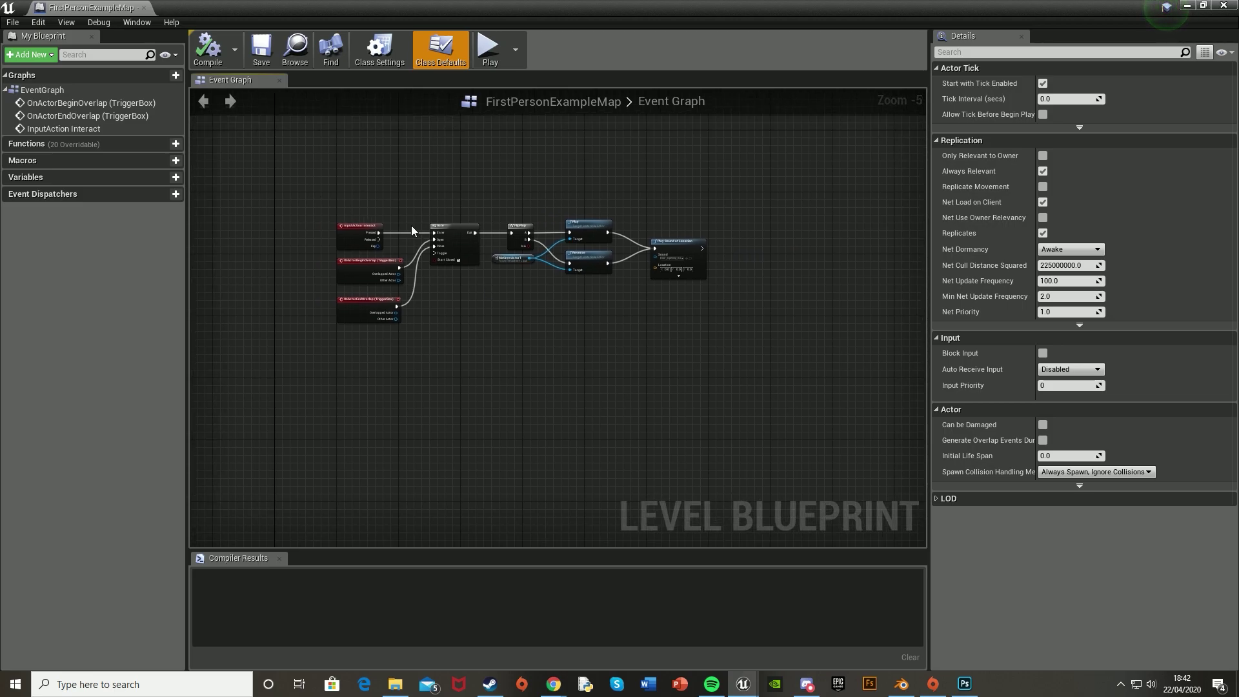
pyautogui.scroll(2, 531, 302)
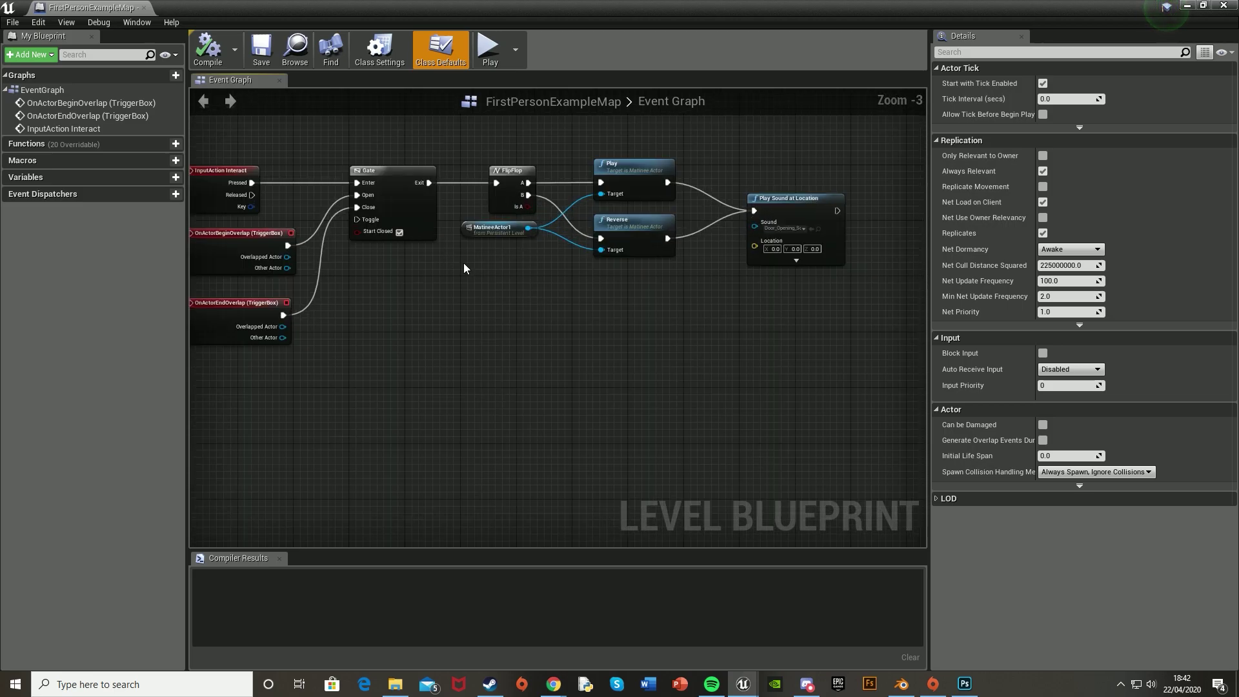
pyautogui.moveTo(454, 263); pyautogui.dragTo(561, 272, button='right')
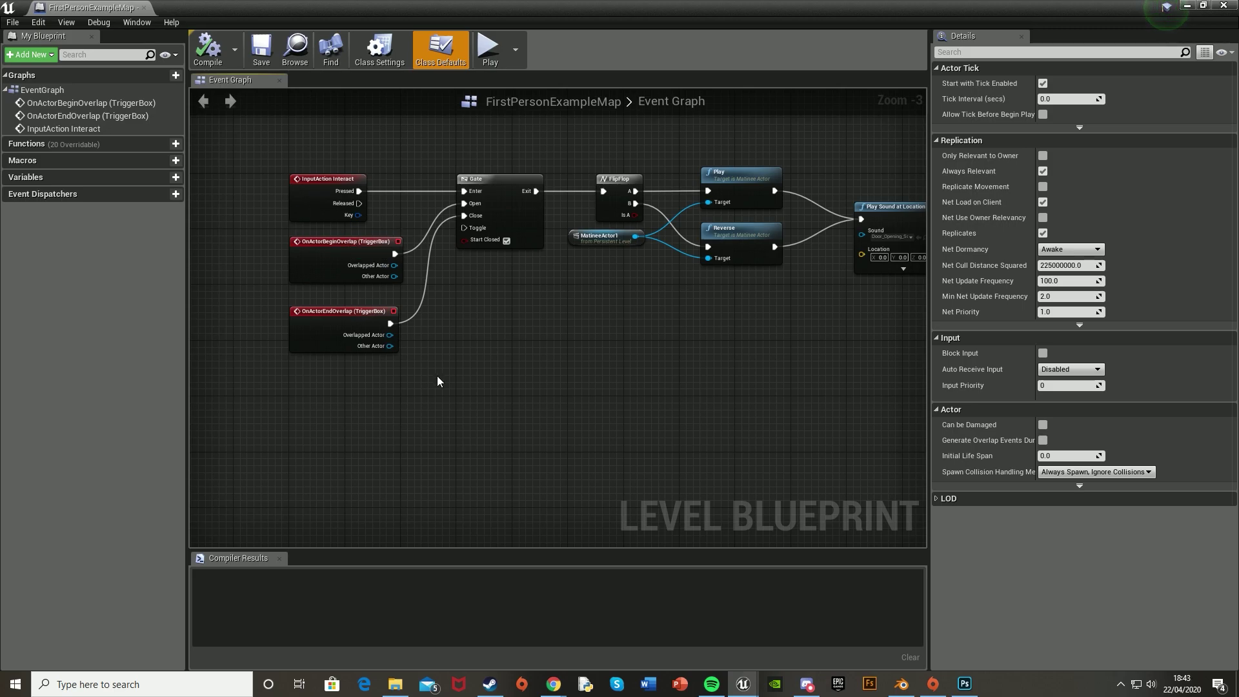
pyautogui.moveTo(438, 380); pyautogui.dragTo(462, 297, button='right')
# Step: Open the project settings at the engine's Input section
pyautogui.rightClick(347, 321)
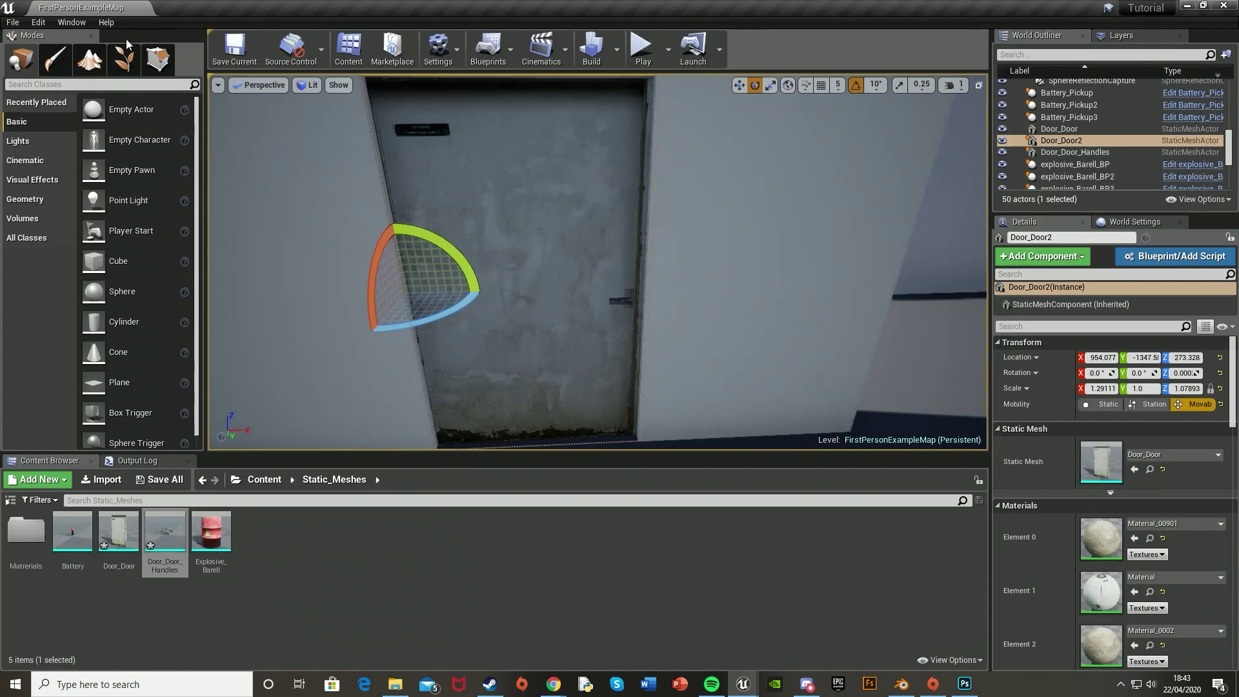
pyautogui.click(41, 23)
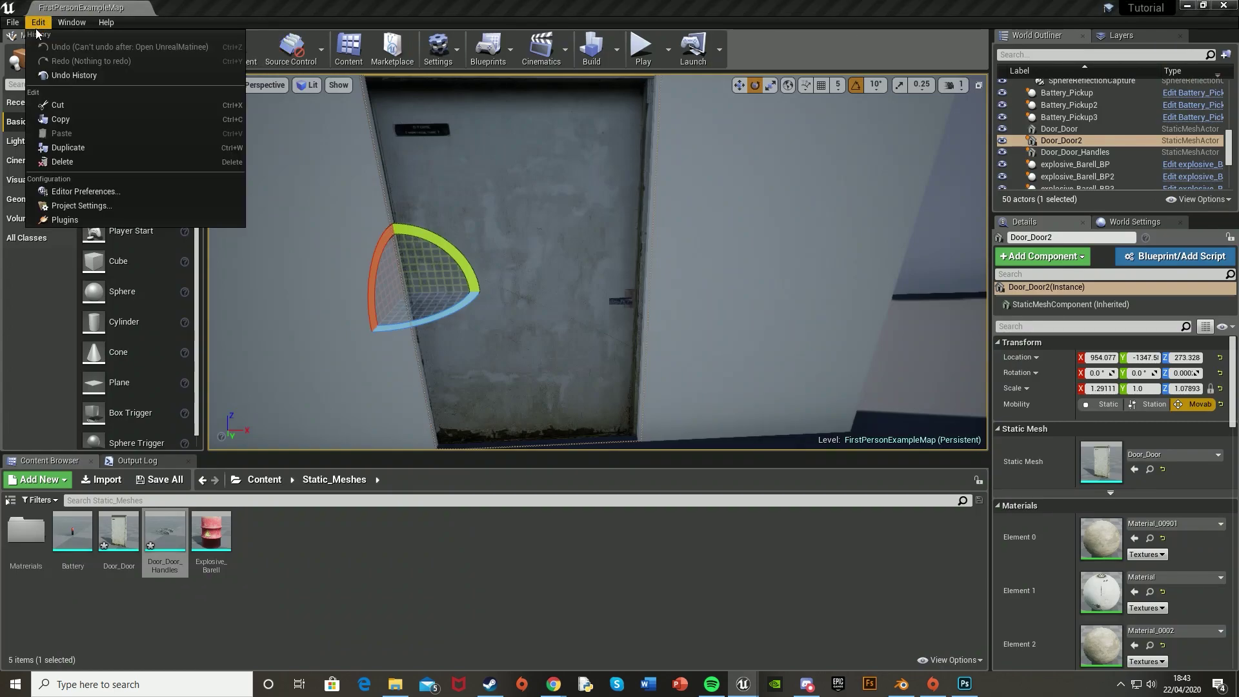
pyautogui.click(65, 205)
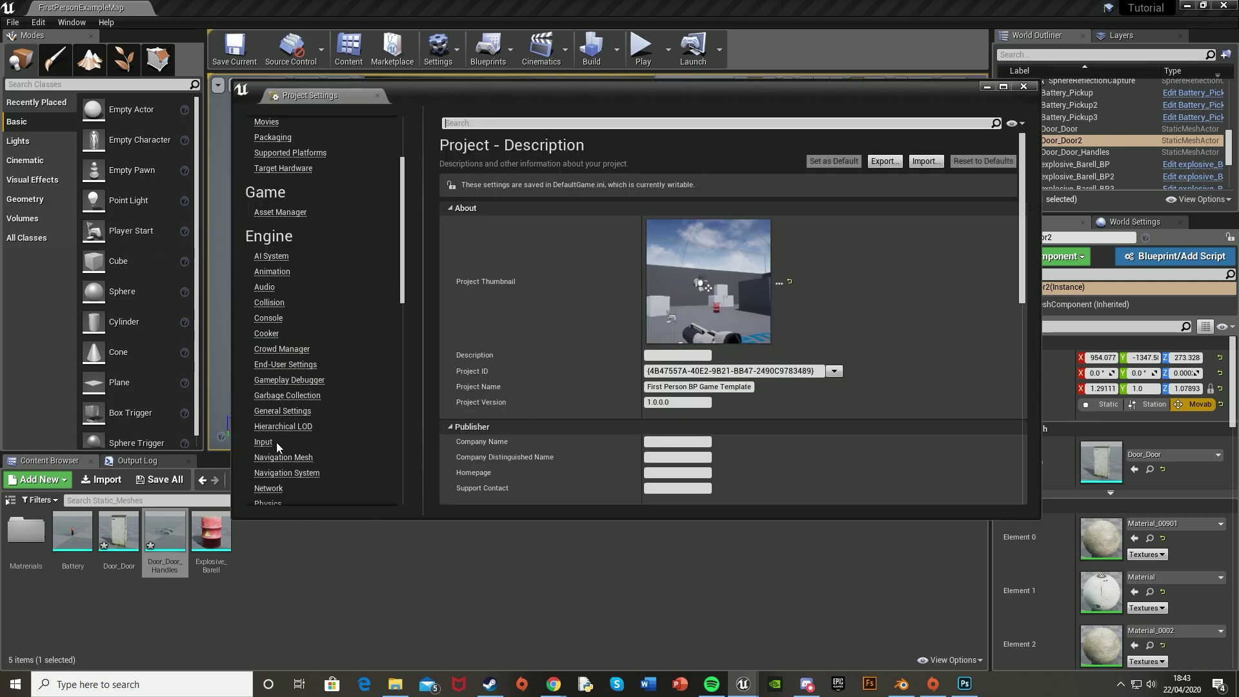
pyautogui.click(263, 443)
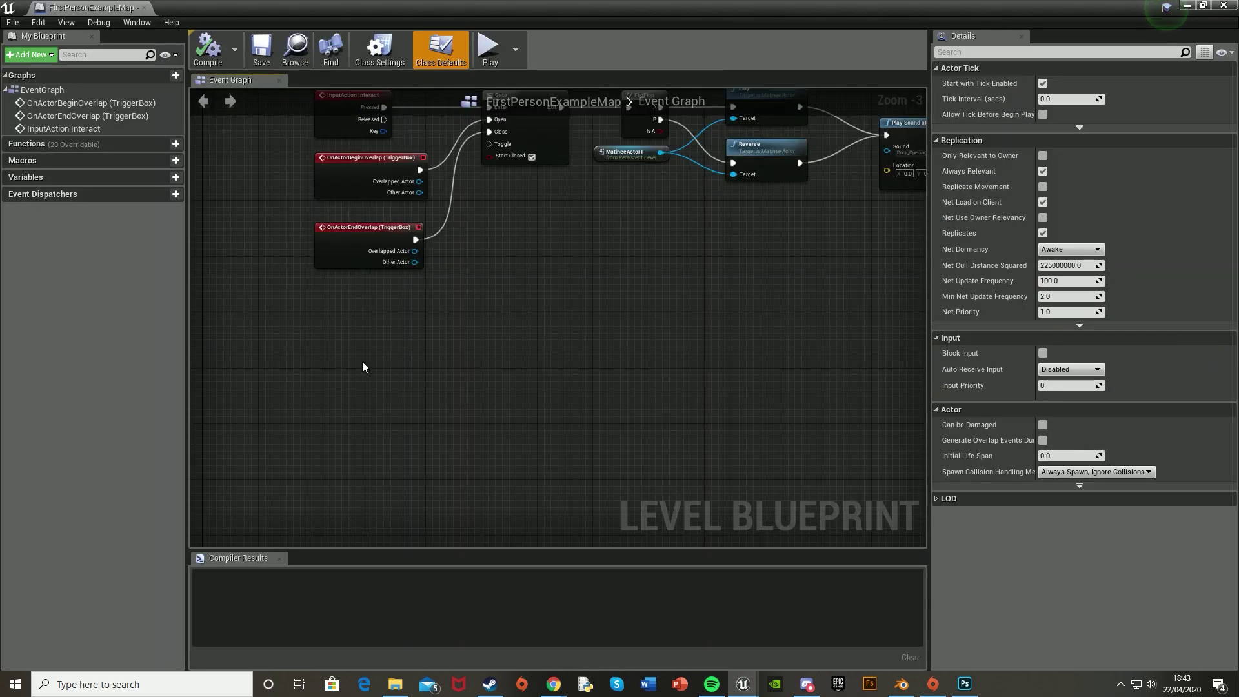
# Step: Add an InputAction Interact event node below the existing overlap events in the Level Blueprint and compile it
pyautogui.rightClick(362, 363)
pyautogui.write('intere')
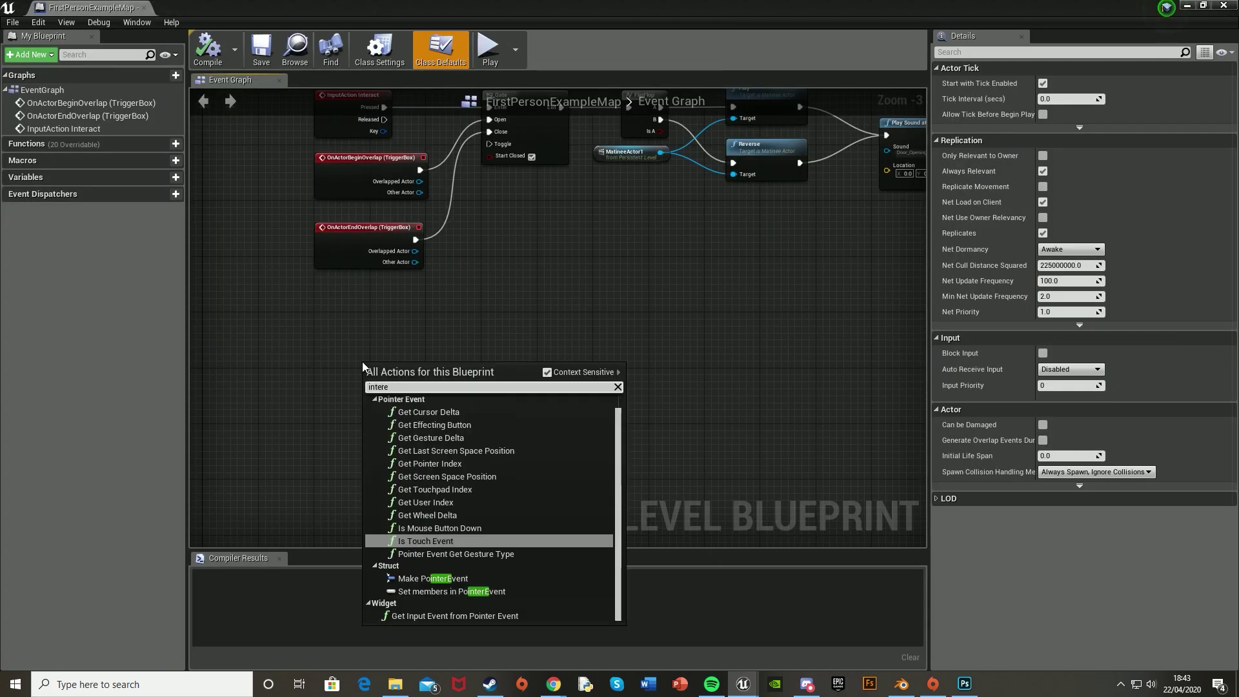
pyautogui.press('BackSpace')
pyautogui.write('a')
pyautogui.press('Return')
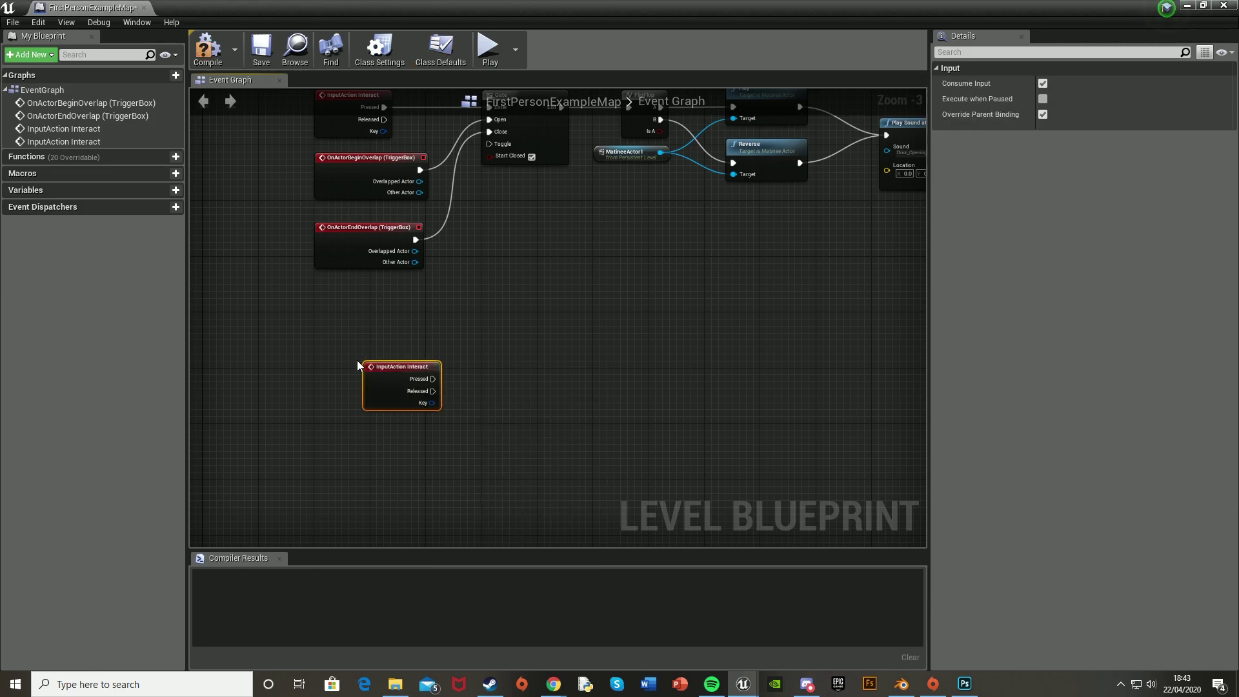
pyautogui.moveTo(403, 389); pyautogui.dragTo(354, 396)
pyautogui.press('F7')
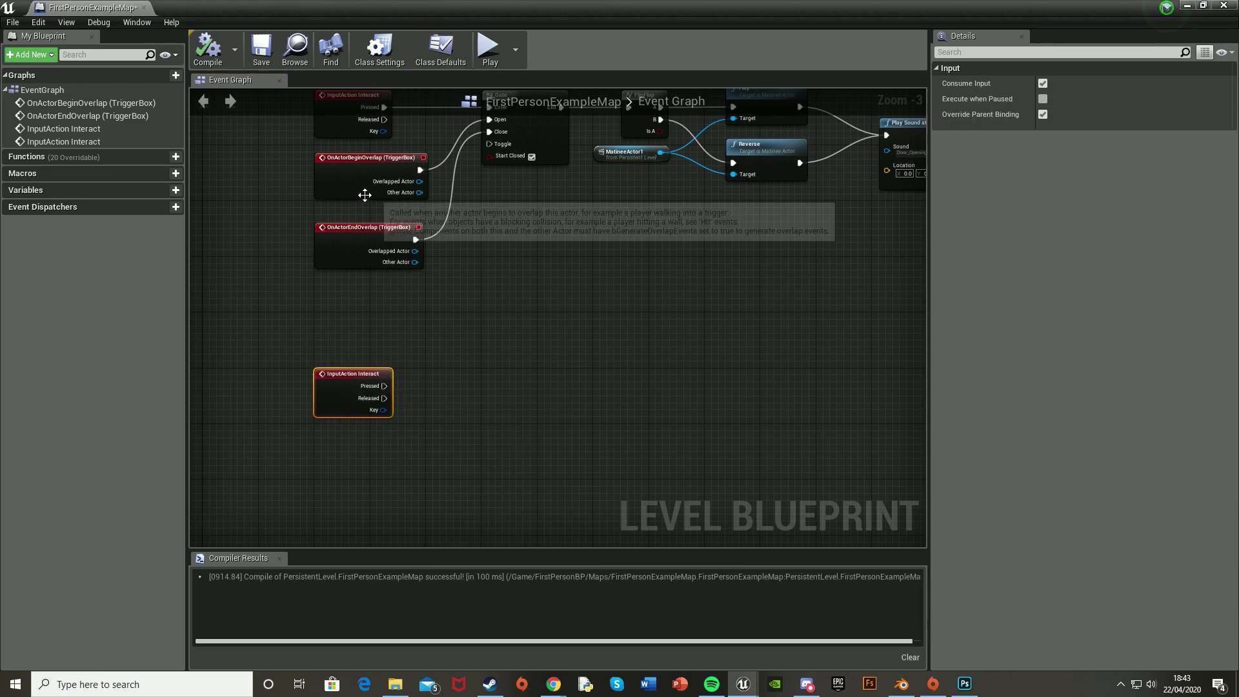
# Step: Return to the level and place a Box Trigger at the foot of the new door
pyautogui.click(1189, 8)
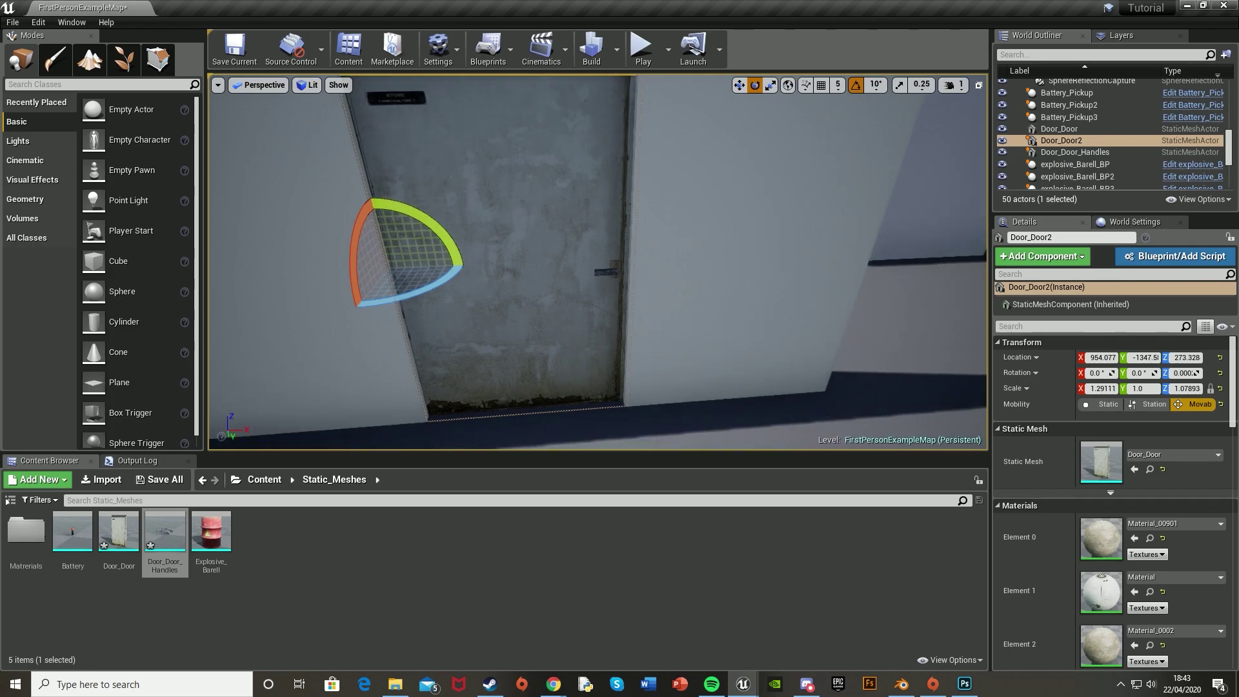
pyautogui.click(67, 85)
pyautogui.write('box tri')
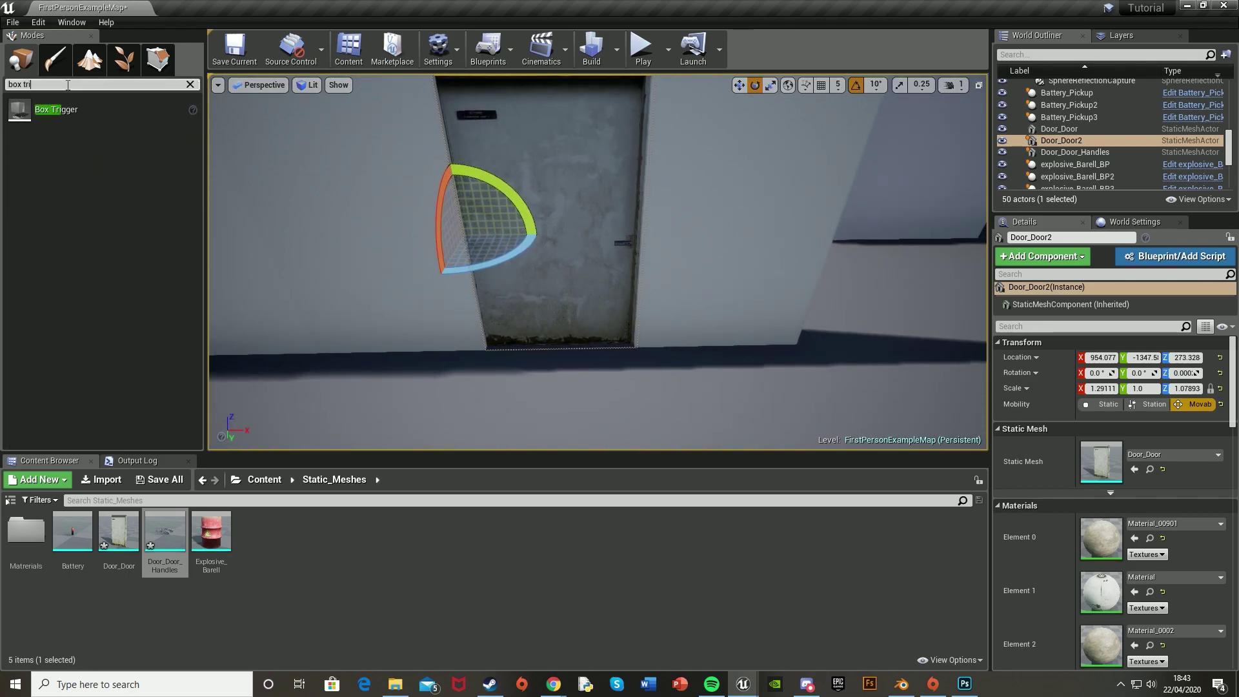
pyautogui.moveTo(56, 110); pyautogui.dragTo(560, 345)
# Step: Set the viewport camera speed to 3 and move the trigger box to about X 1016, Y -1347, Z 212
pyautogui.click(954, 84)
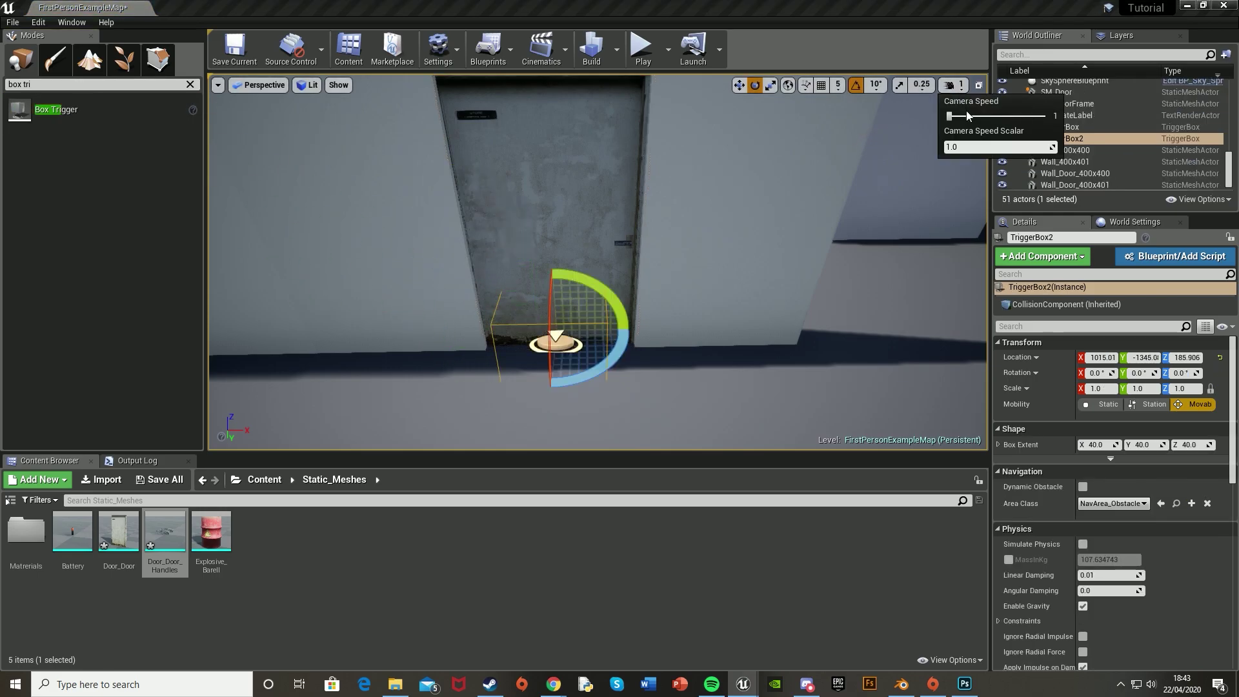
pyautogui.moveTo(958, 116); pyautogui.dragTo(974, 115)
pyautogui.press('s')
pyautogui.moveTo(971, 346); pyautogui.dragTo(971, 346, button='right')
pyautogui.press('w')
pyautogui.rightClick(1012, 358)
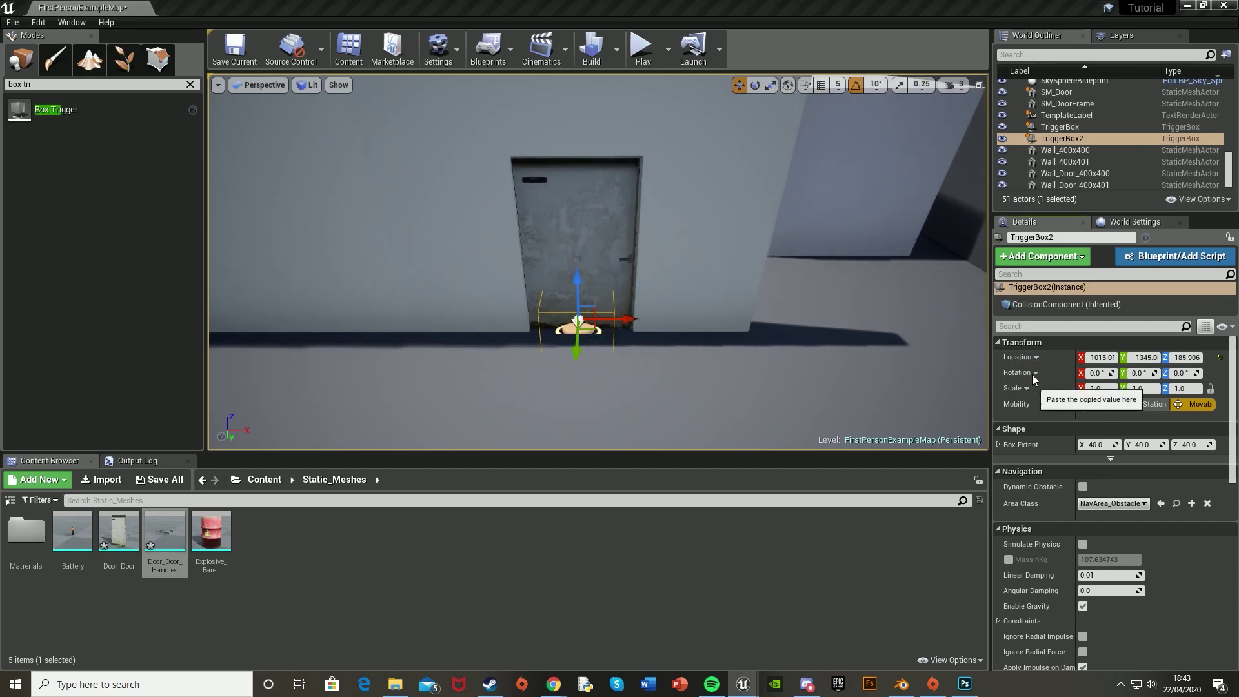
pyautogui.click(1029, 379)
pyautogui.moveTo(629, 252); pyautogui.dragTo(626, 251)
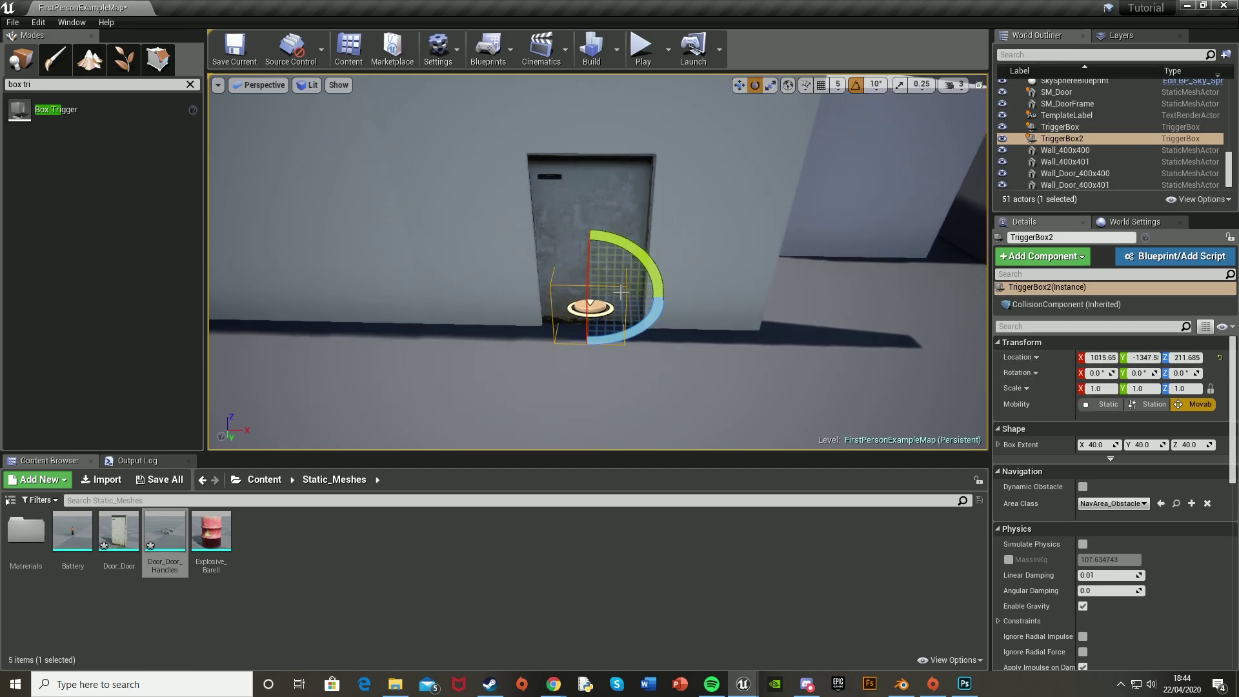
# Step: Enlarge the trigger box around the doorway to a box extent of about 73 × 120 × 94 and raise it to about Z 259
pyautogui.press('r')
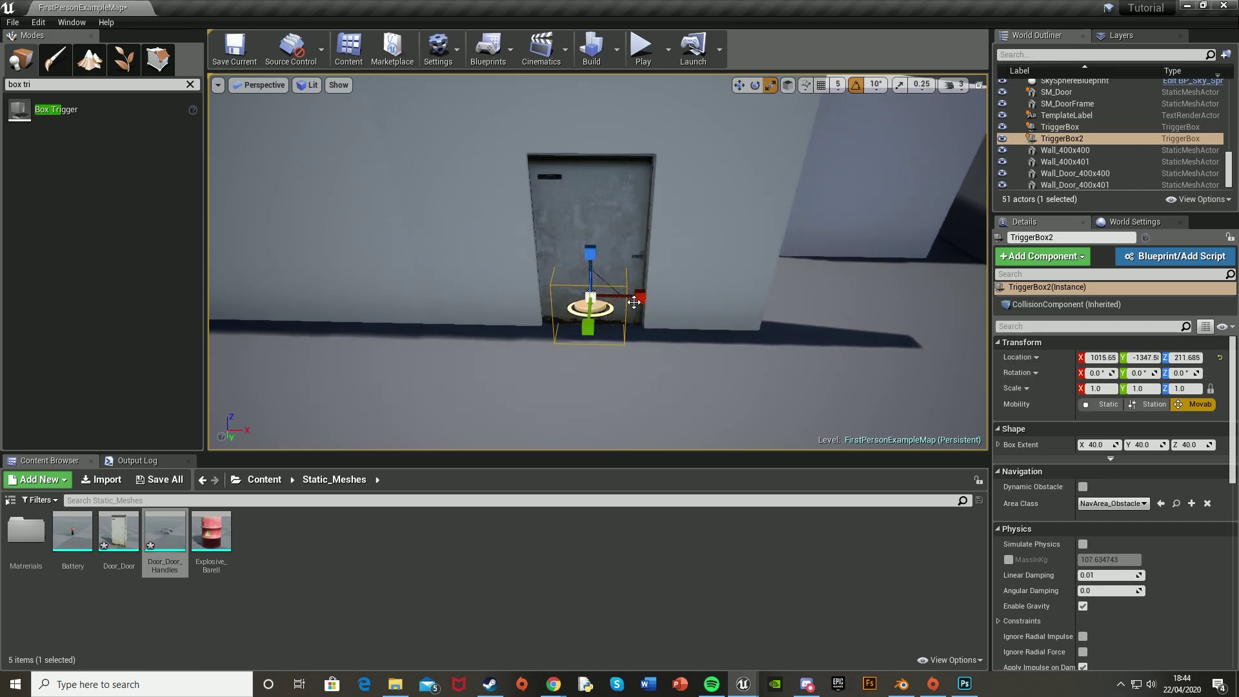
pyautogui.moveTo(589, 330); pyautogui.dragTo(589, 333)
pyautogui.moveTo(588, 272); pyautogui.dragTo(592, 221)
pyautogui.press('w')
pyautogui.moveTo(611, 261); pyautogui.dragTo(580, 284, button='right')
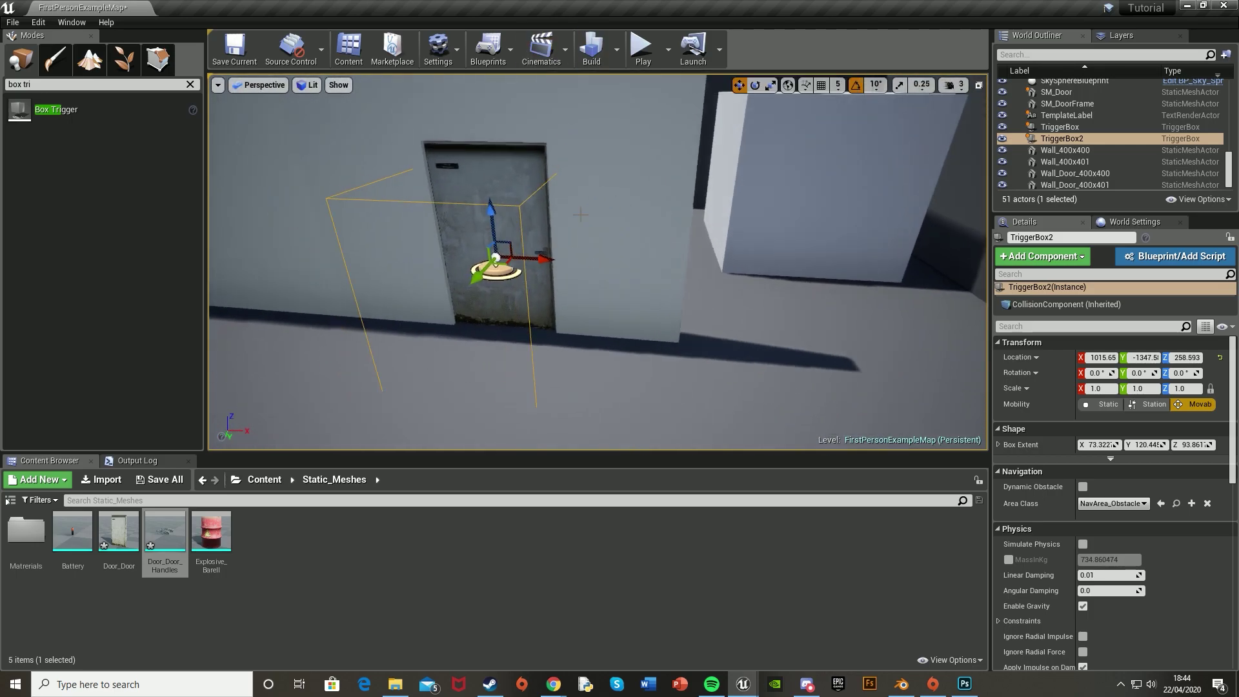
# Step: In the Level Blueprint, add an On Actor Begin Overlap event for TriggerBox2 directly below the lower InputAction Interact node
pyautogui.moveTo(743, 684)
pyautogui.click(812, 652)
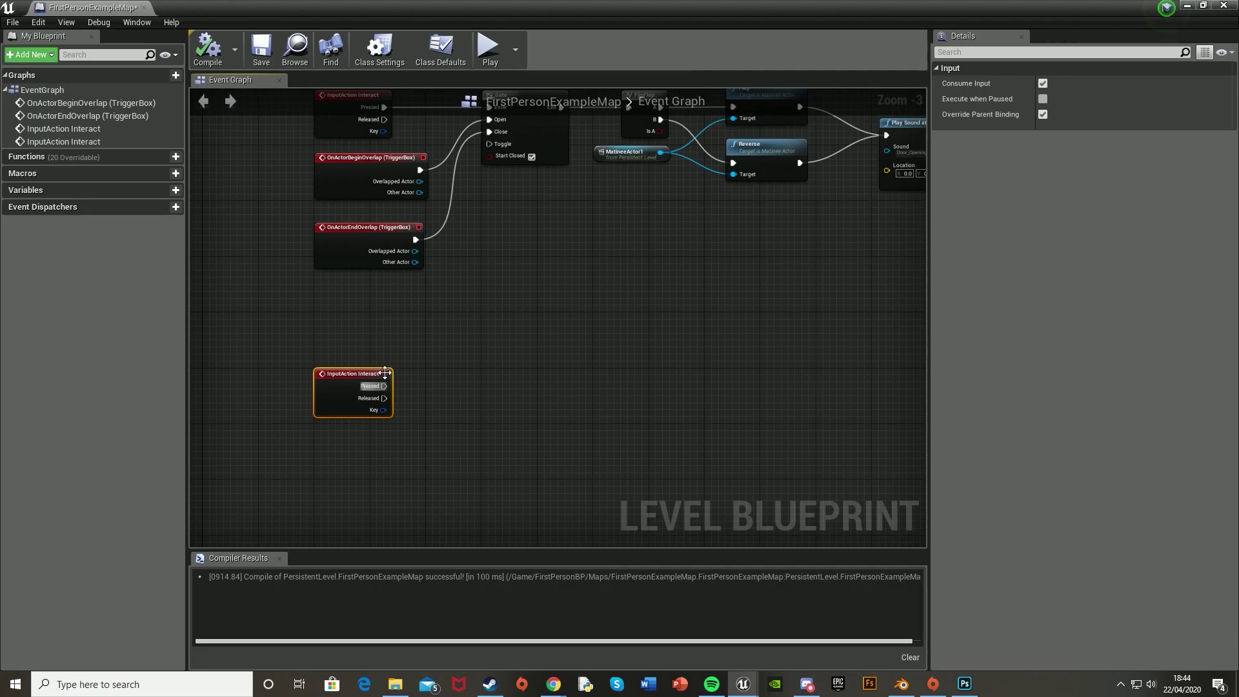
pyautogui.rightClick(394, 485)
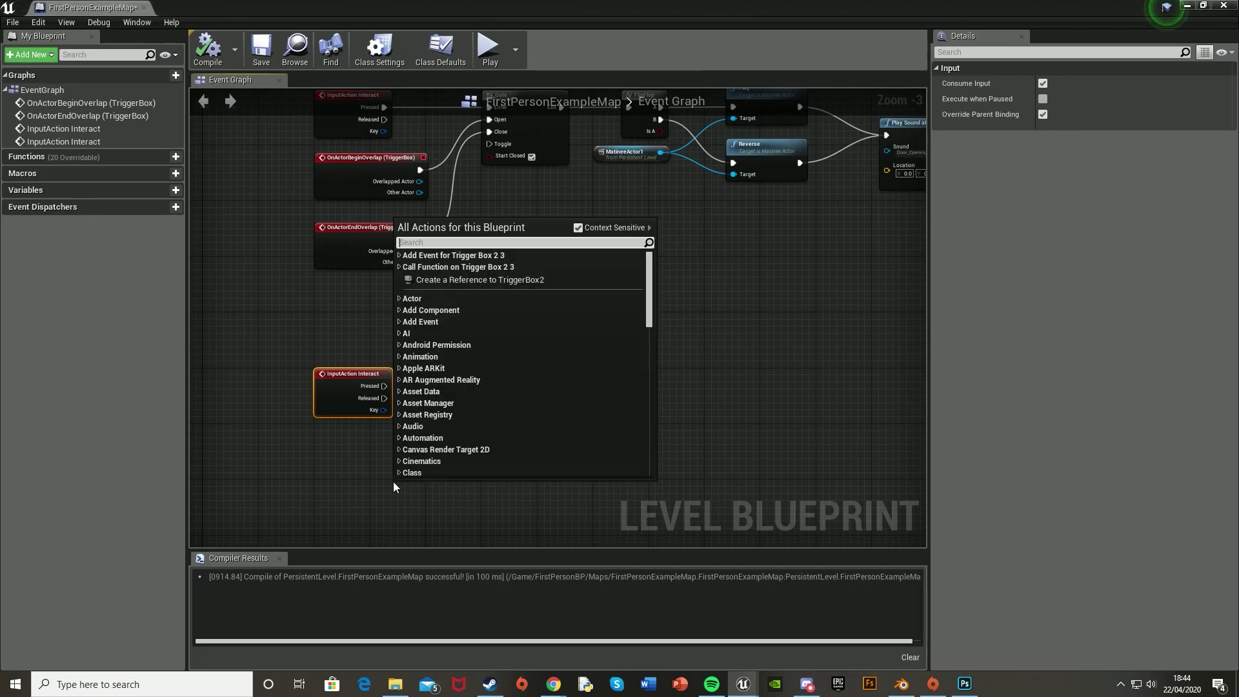
pyautogui.write('b')
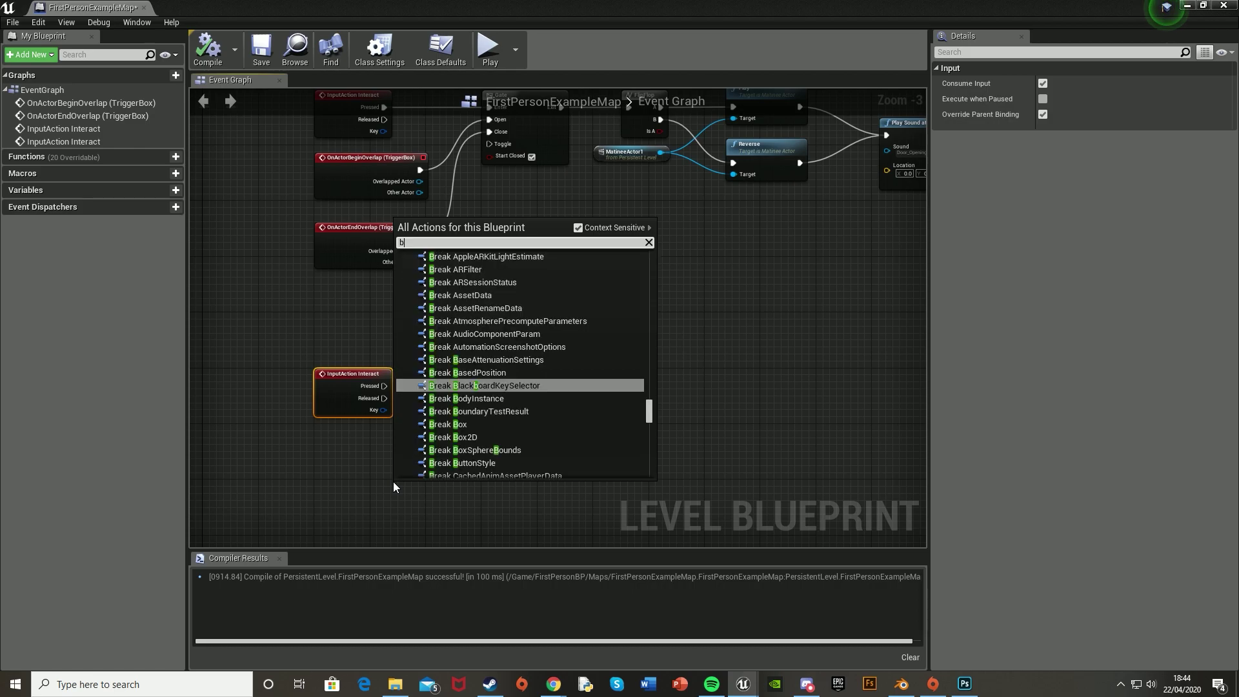
pyautogui.write('egin overlap')
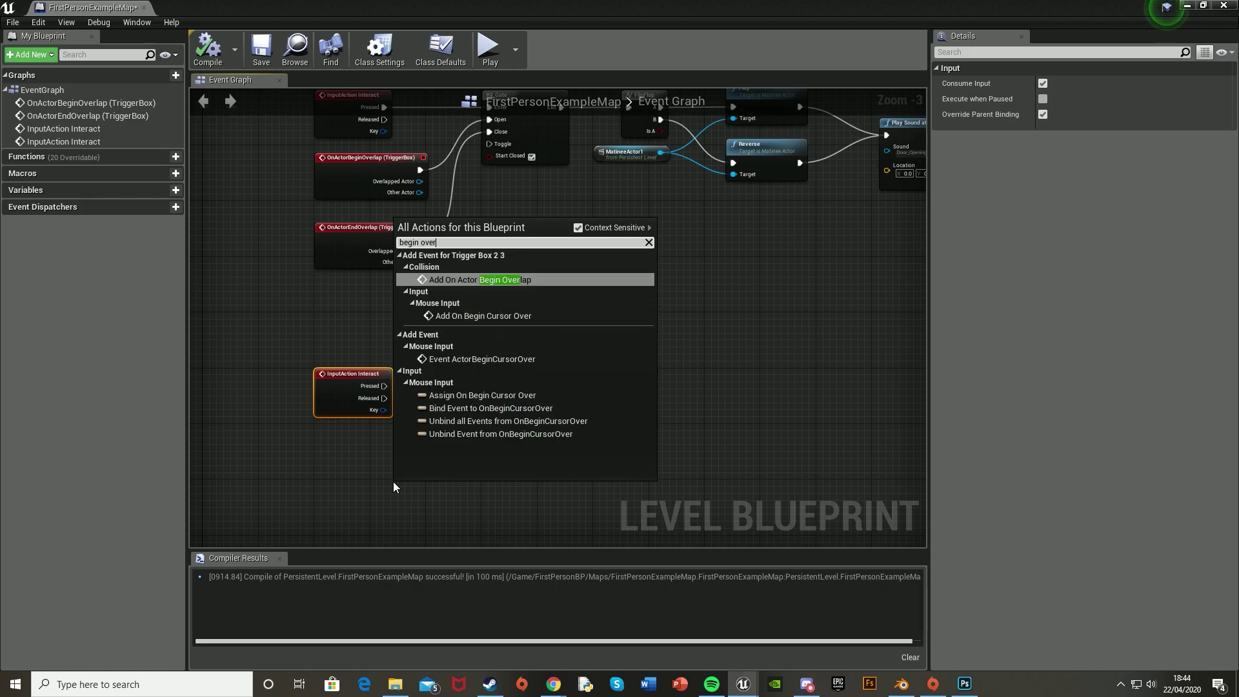
pyautogui.press('Return')
pyautogui.moveTo(393, 482); pyautogui.dragTo(361, 406)
# Step: Add an On Actor End Overlap event for TriggerBox2 below its begin overlap event
pyautogui.moveTo(362, 406); pyautogui.dragTo(381, 311, button='right')
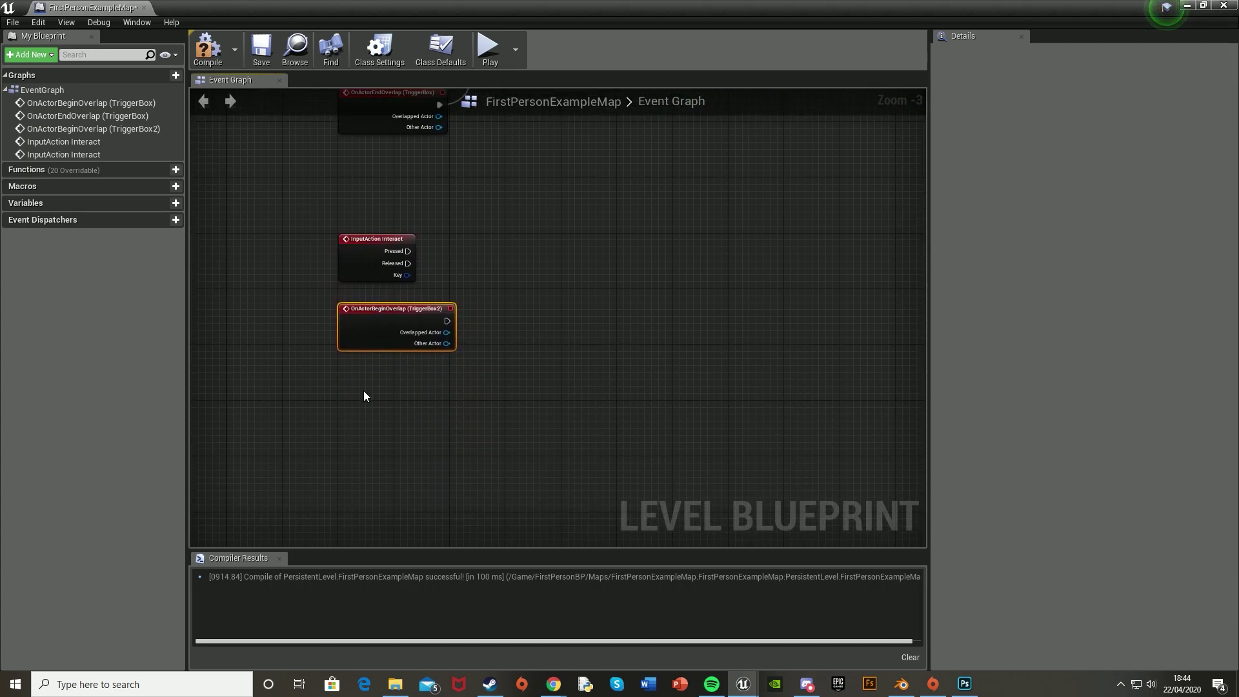
pyautogui.rightClick(363, 390)
pyautogui.write('end overlap')
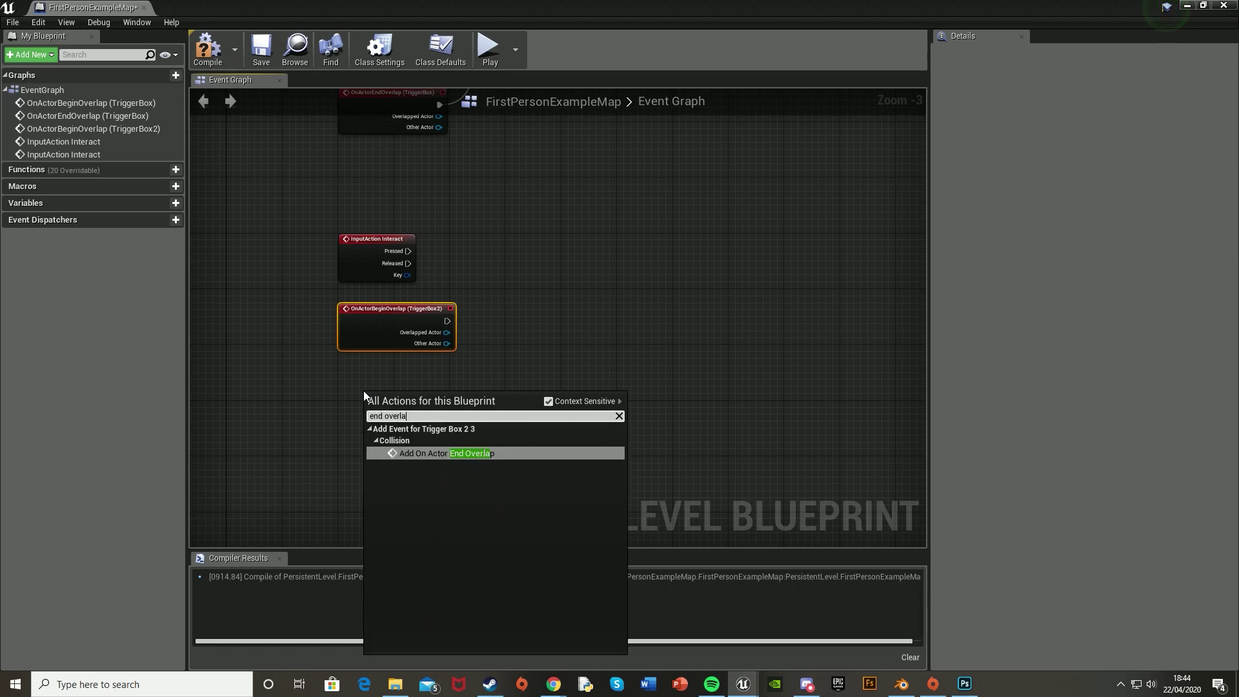
pyautogui.press('Return')
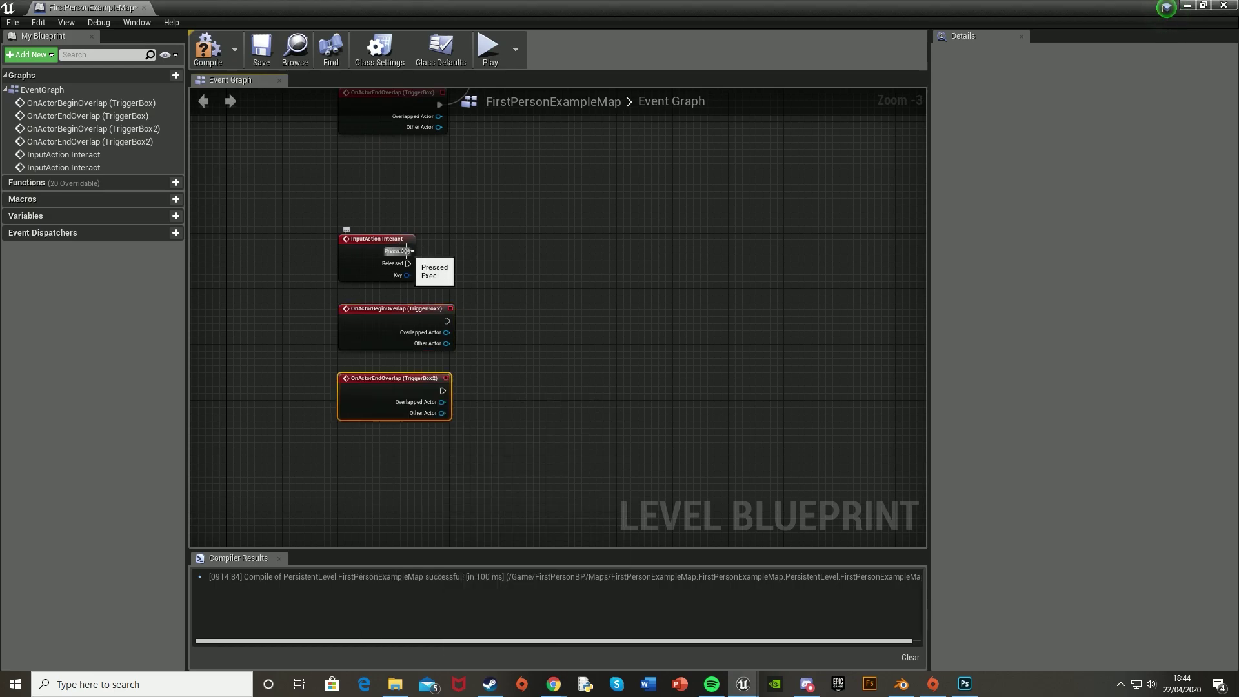
# Step: Add a Gate fed by the new Interact event's Pressed output, with TriggerBox2's begin overlap wired to Open and end overlap to Close
pyautogui.moveTo(407, 250); pyautogui.dragTo(525, 250)
pyautogui.write('gate')
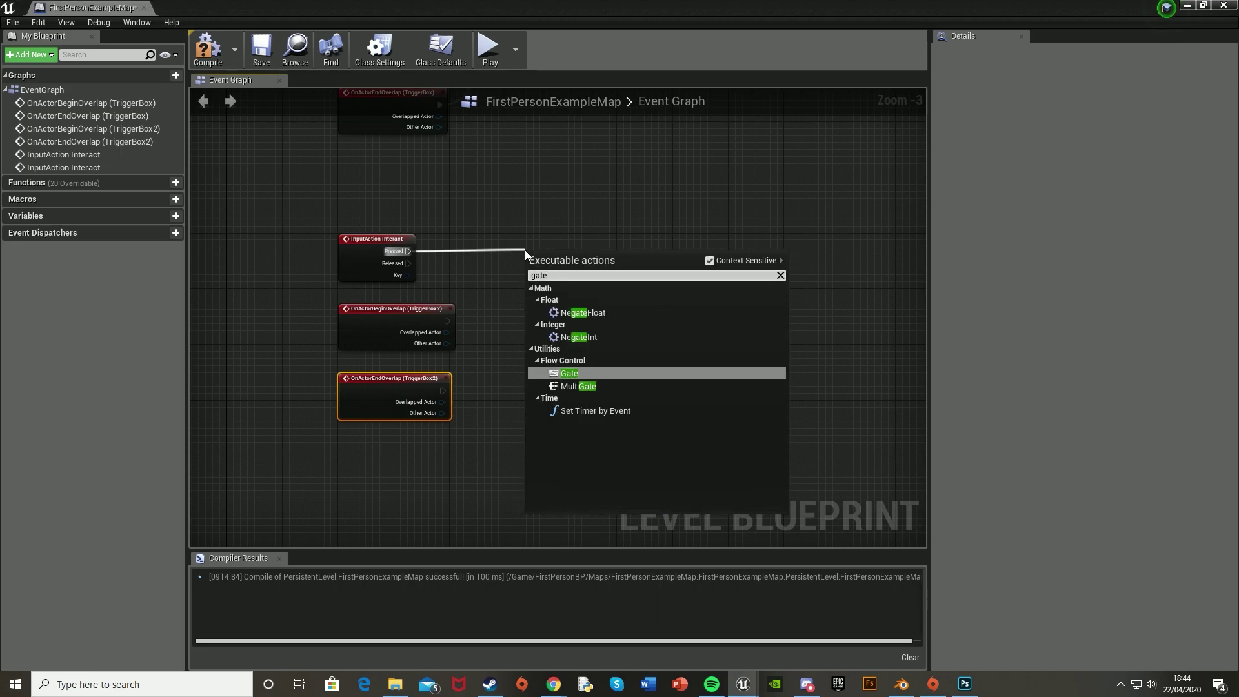
pyautogui.press('Return')
pyautogui.moveTo(534, 277); pyautogui.dragTo(506, 315)
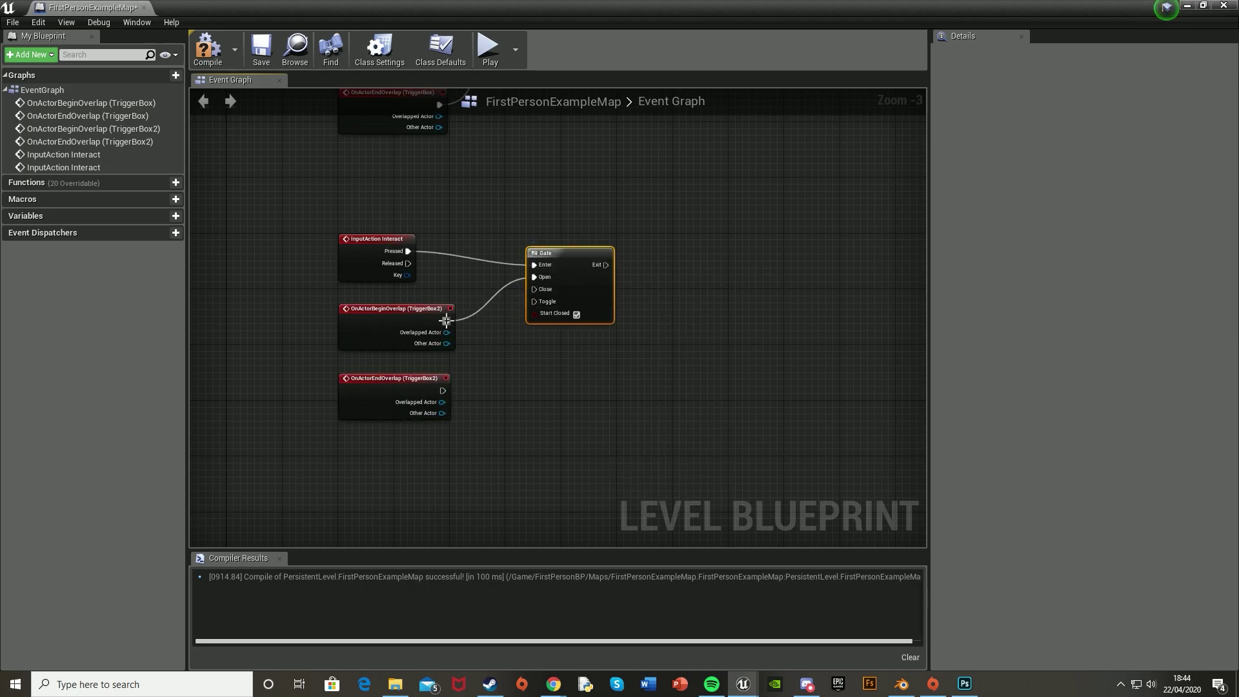
pyautogui.moveTo(440, 388); pyautogui.dragTo(534, 289)
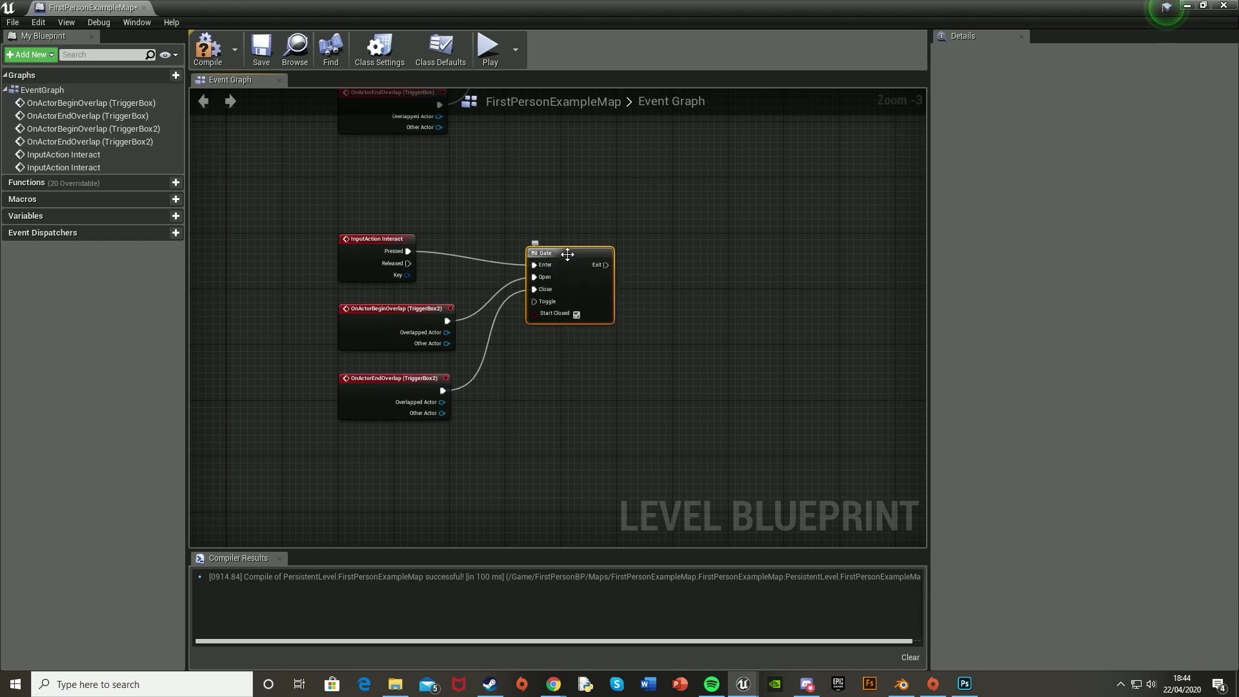
pyautogui.moveTo(567, 243); pyautogui.dragTo(552, 240)
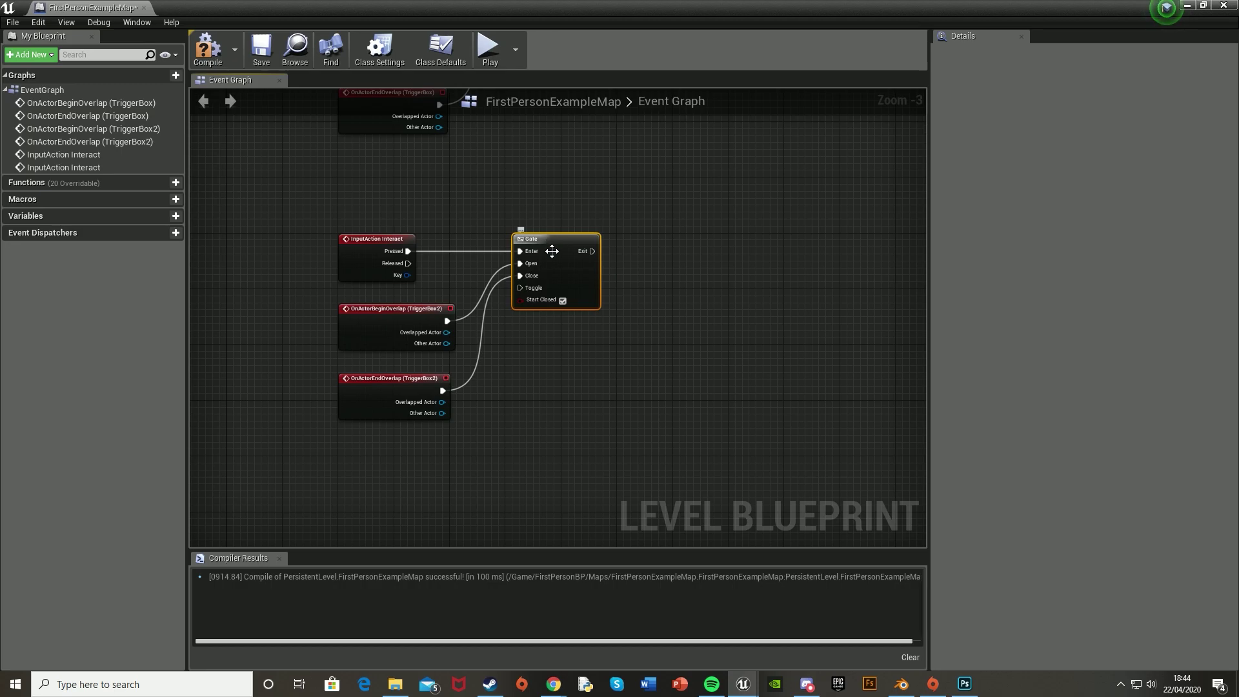
# Step: Add a FlipFlop node from the new Gate's Exit and align it level with the Gate
pyautogui.moveTo(575, 377); pyautogui.dragTo(370, 404, button='right')
pyautogui.moveTo(570, 308); pyautogui.dragTo(599, 371, button='right')
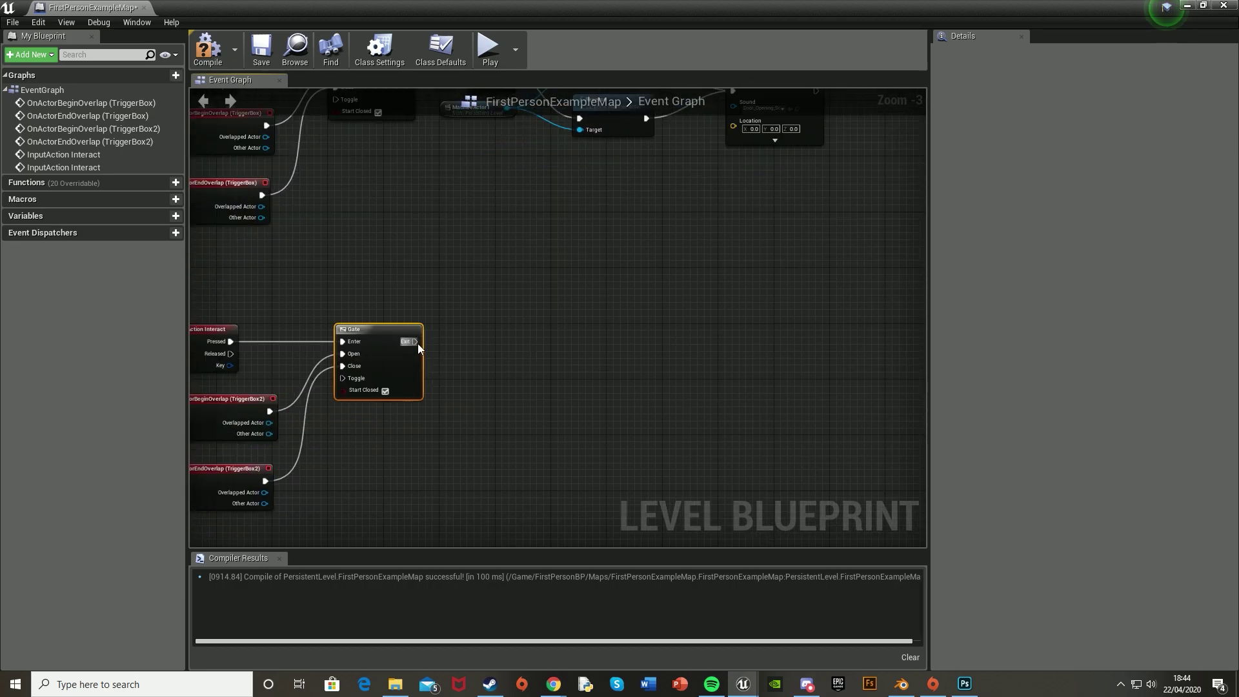
pyautogui.moveTo(414, 340); pyautogui.dragTo(470, 341)
pyautogui.write('f')
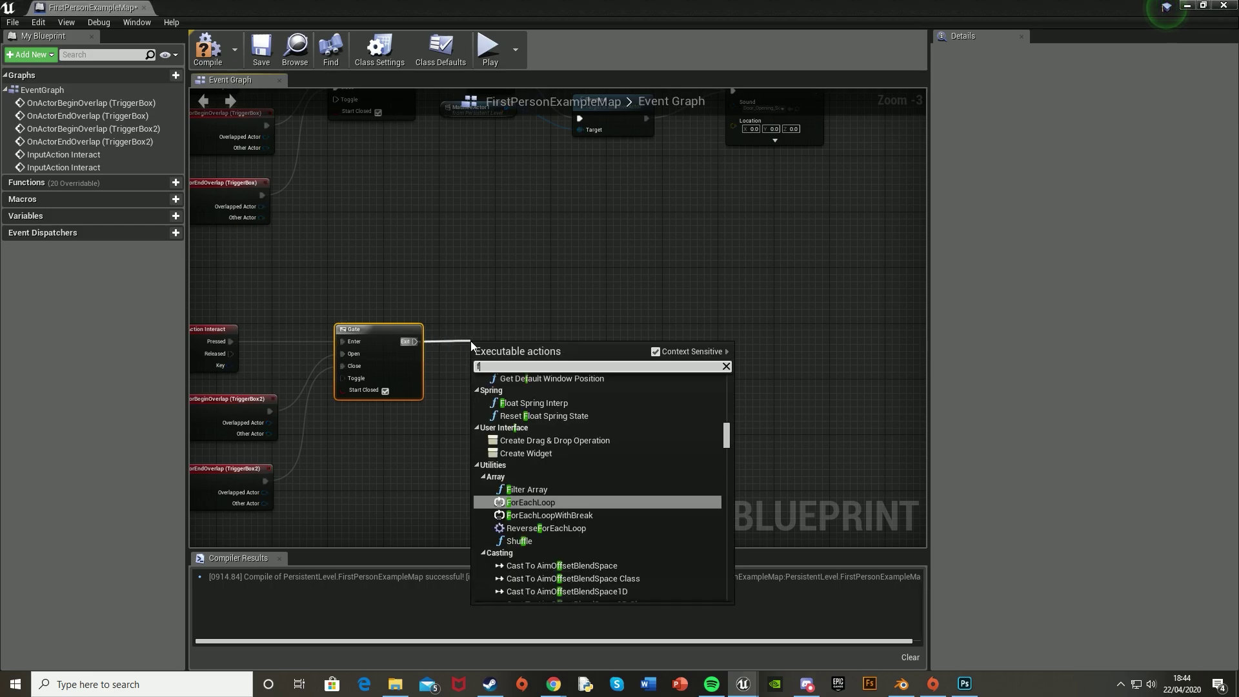
pyautogui.write('lip flo')
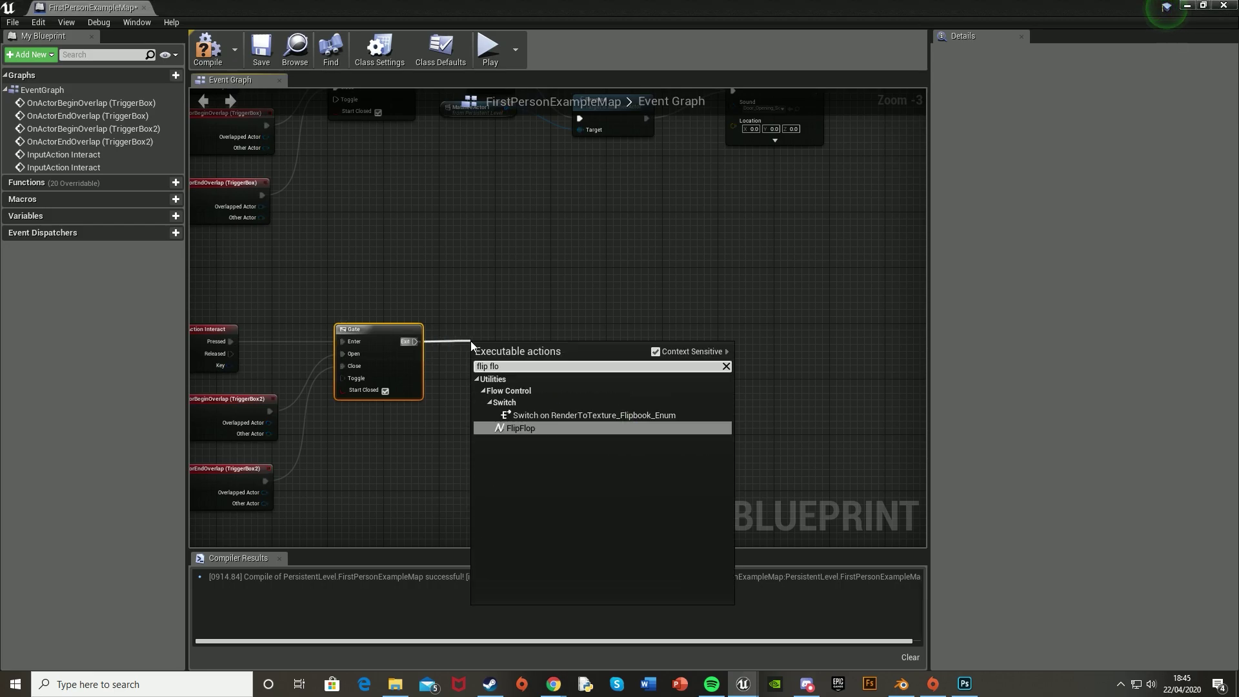
pyautogui.press('Return')
pyautogui.moveTo(483, 354); pyautogui.dragTo(468, 332)
pyautogui.click(512, 387)
# Step: Select MatineeActor and MatineeActor2 in the level and add references to both in the Level Blueprint graph below the FlipFlop
pyautogui.moveTo(512, 387); pyautogui.dragTo(480, 376, button='right')
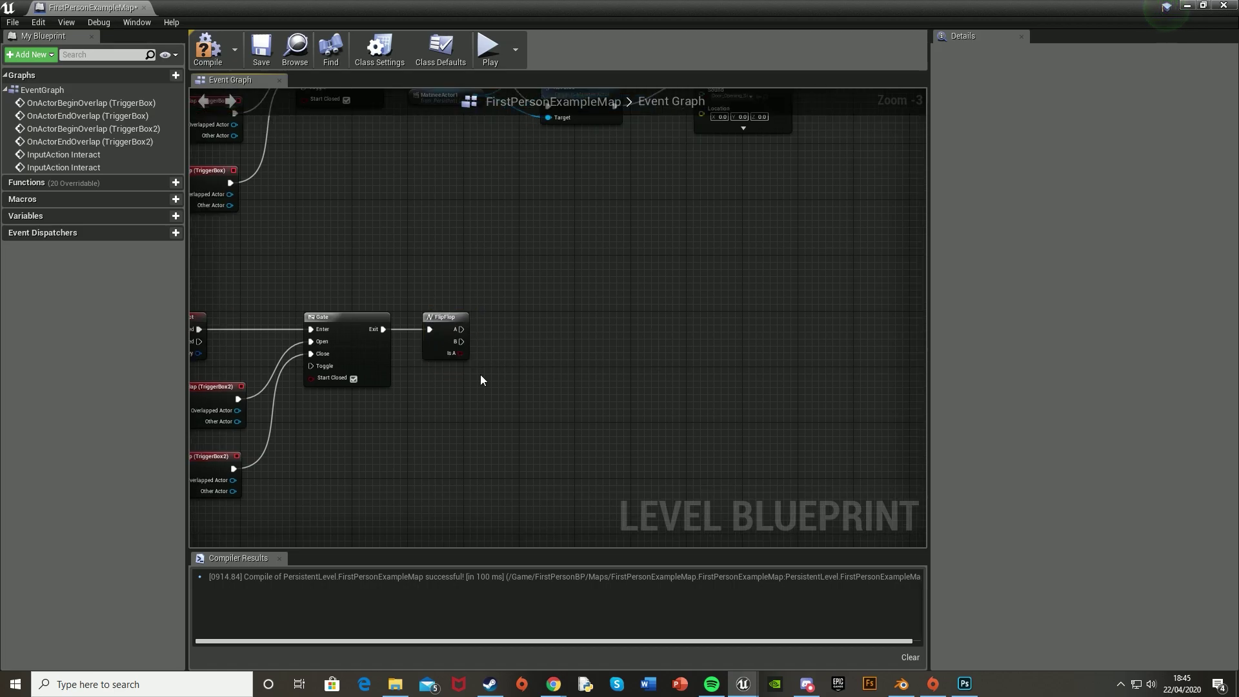
pyautogui.doubleClick(1033, 6)
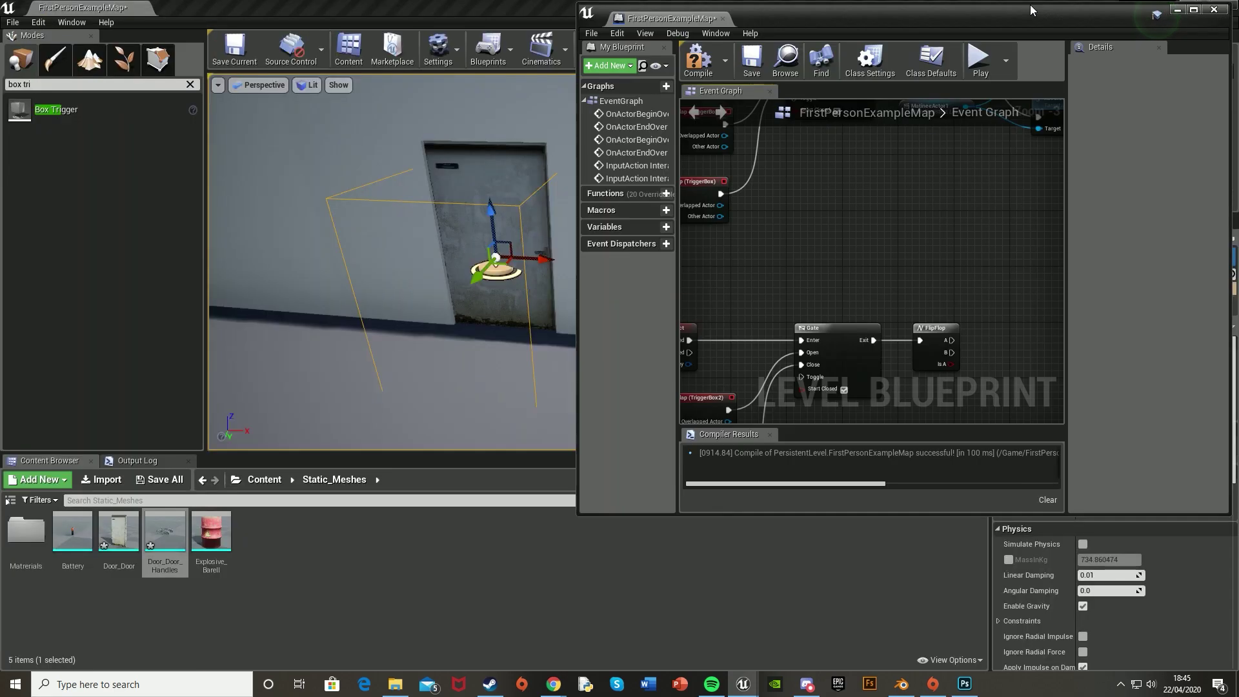
pyautogui.moveTo(1030, 5); pyautogui.dragTo(635, 11)
pyautogui.scroll(6, 1096, 139)
pyautogui.scroll(-1, 1096, 139)
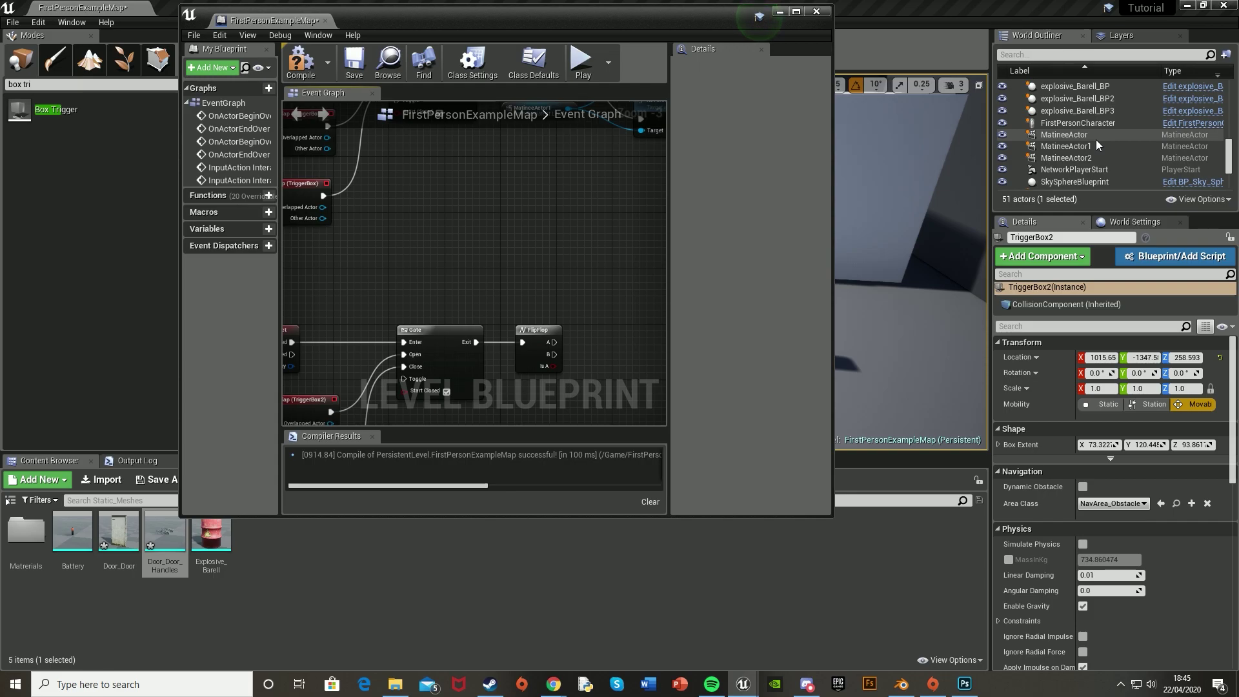
pyautogui.click(1105, 150)
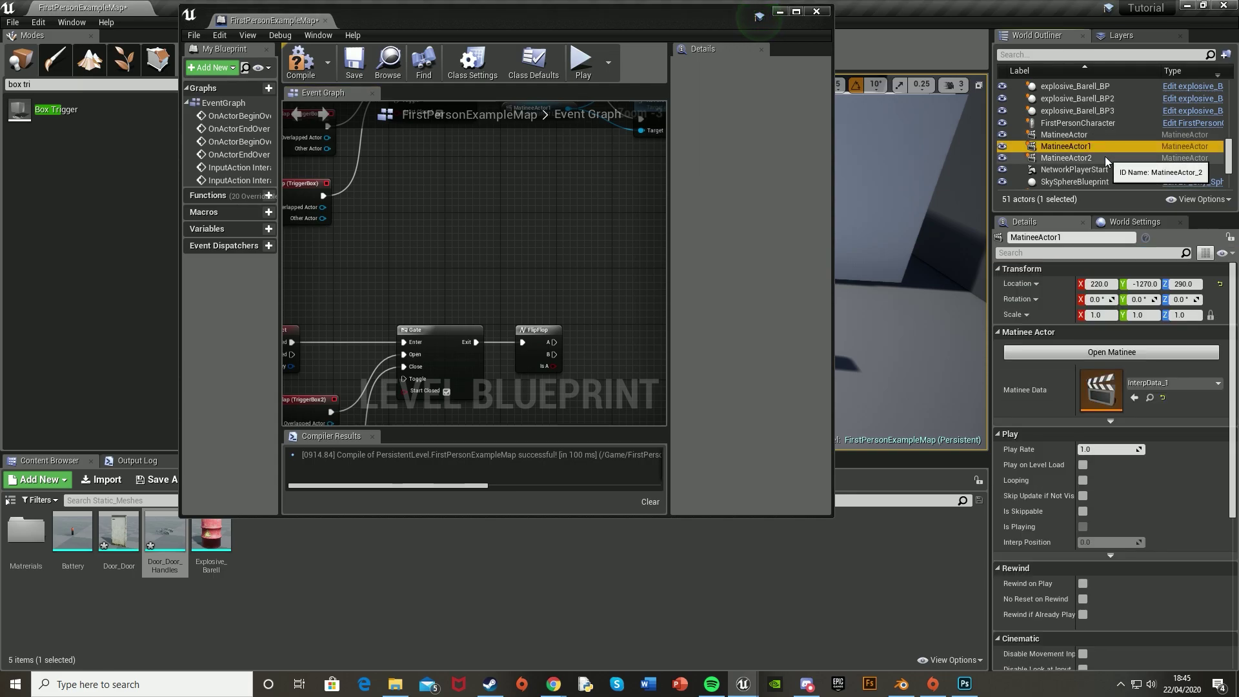
pyautogui.press('Up')
pyautogui.keyDown('ctrl'); pyautogui.click(1102, 157); pyautogui.keyUp('ctrl')
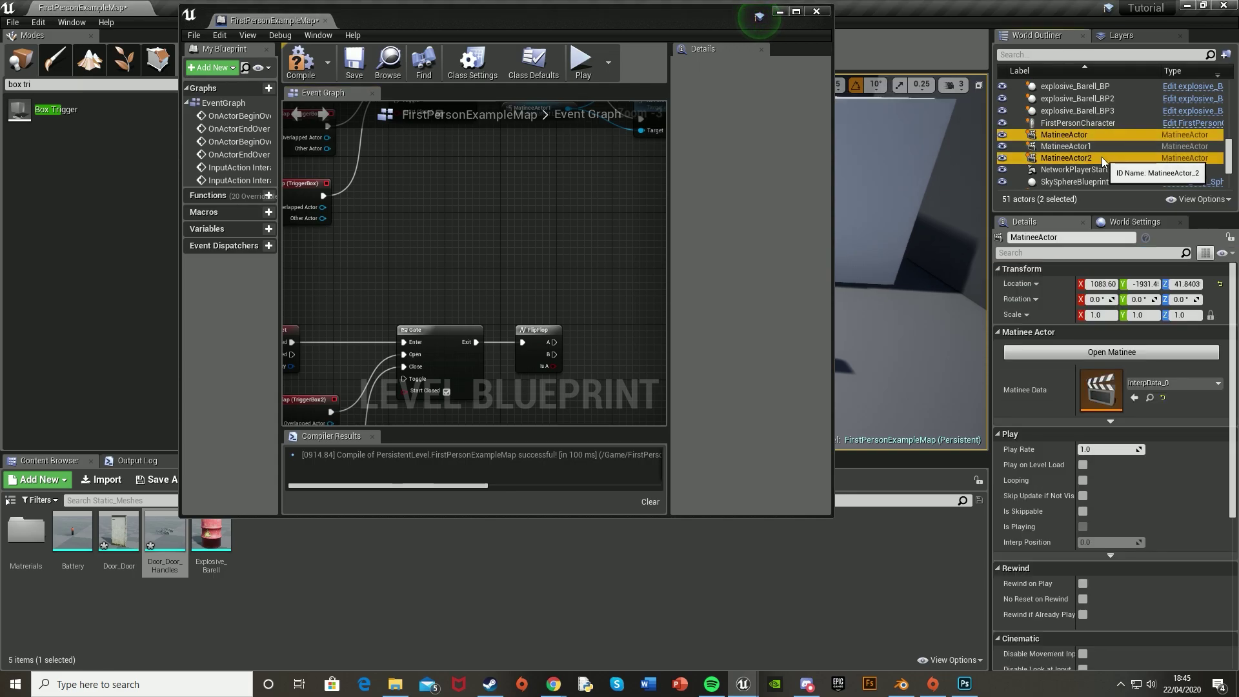
pyautogui.moveTo(1102, 157); pyautogui.dragTo(473, 361)
pyautogui.doubleClick(617, 17)
# Step: Create Play and Reverse nodes that target the MatineeActor reference
pyautogui.click(574, 336)
pyautogui.moveTo(573, 336); pyautogui.dragTo(469, 327, button='right')
pyautogui.moveTo(469, 349); pyautogui.dragTo(539, 287)
pyautogui.write('play')
pyautogui.press('Return')
pyautogui.moveTo(457, 344); pyautogui.dragTo(568, 383)
pyautogui.write('reverse')
pyautogui.press('Return')
# Step: Wire FlipFlop A to Play and B to Reverse, and connect MatineeActor2 to the Target of both nodes
pyautogui.scroll(3, 476, 285)
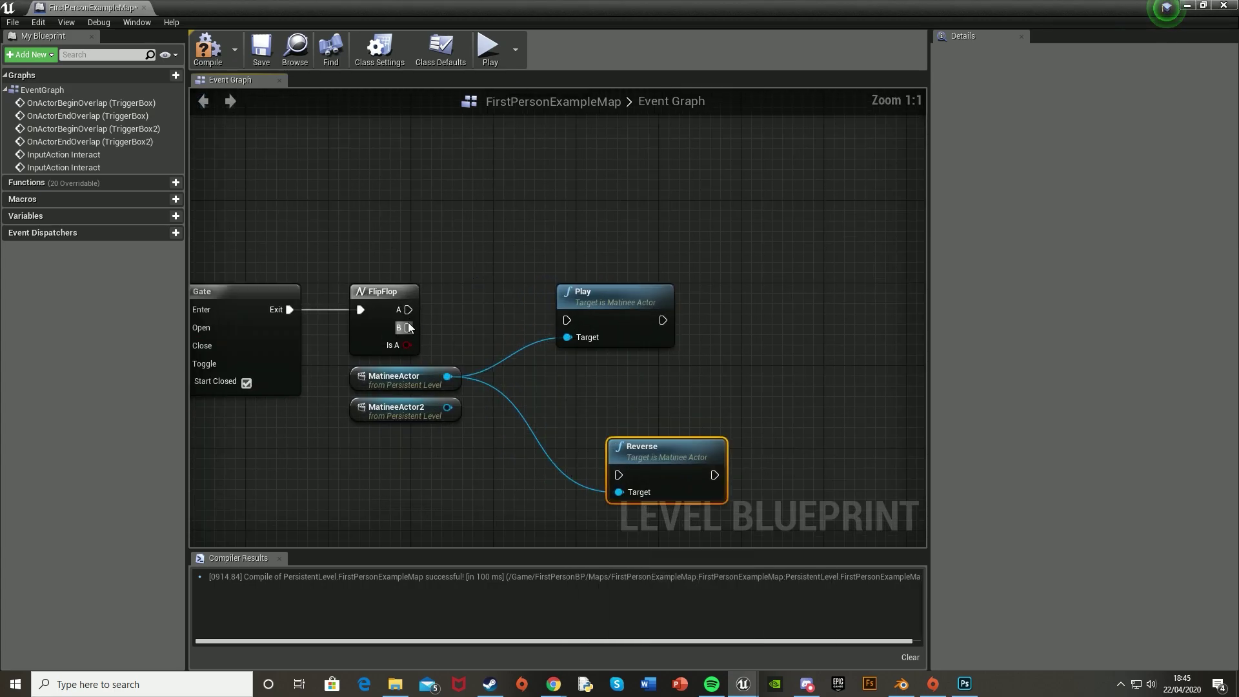
pyautogui.moveTo(410, 312); pyautogui.dragTo(621, 299)
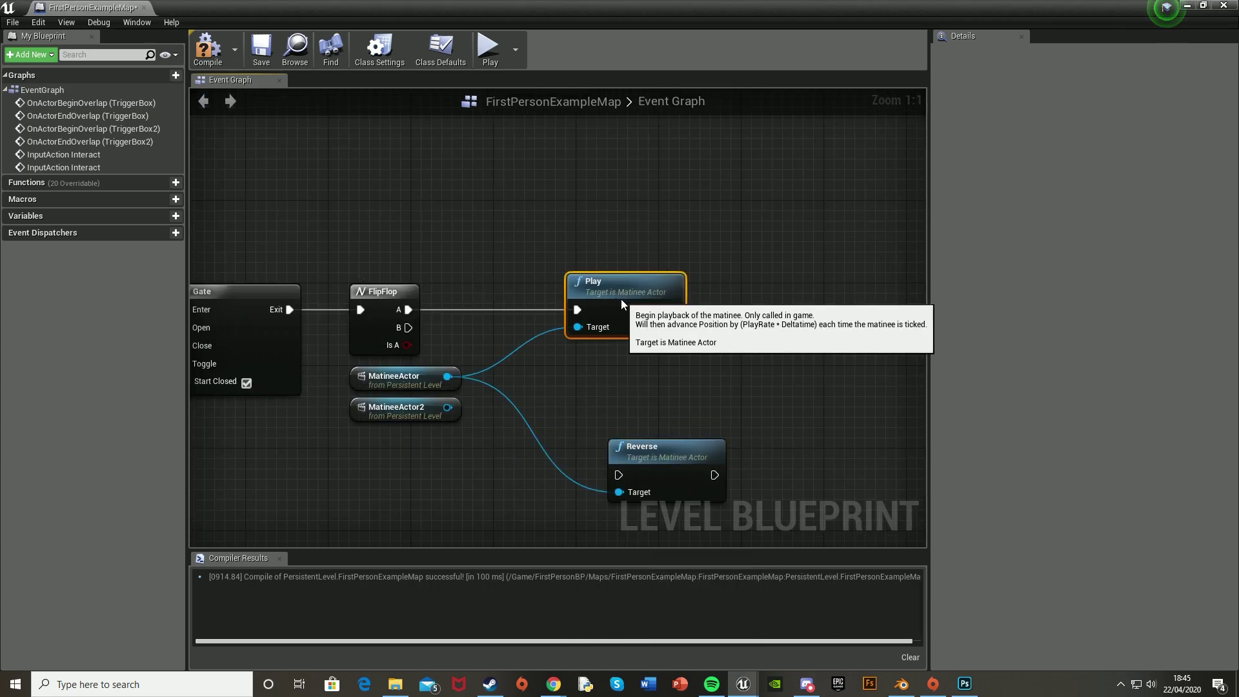
pyautogui.moveTo(618, 475); pyautogui.dragTo(408, 328)
pyautogui.moveTo(635, 440); pyautogui.dragTo(603, 377)
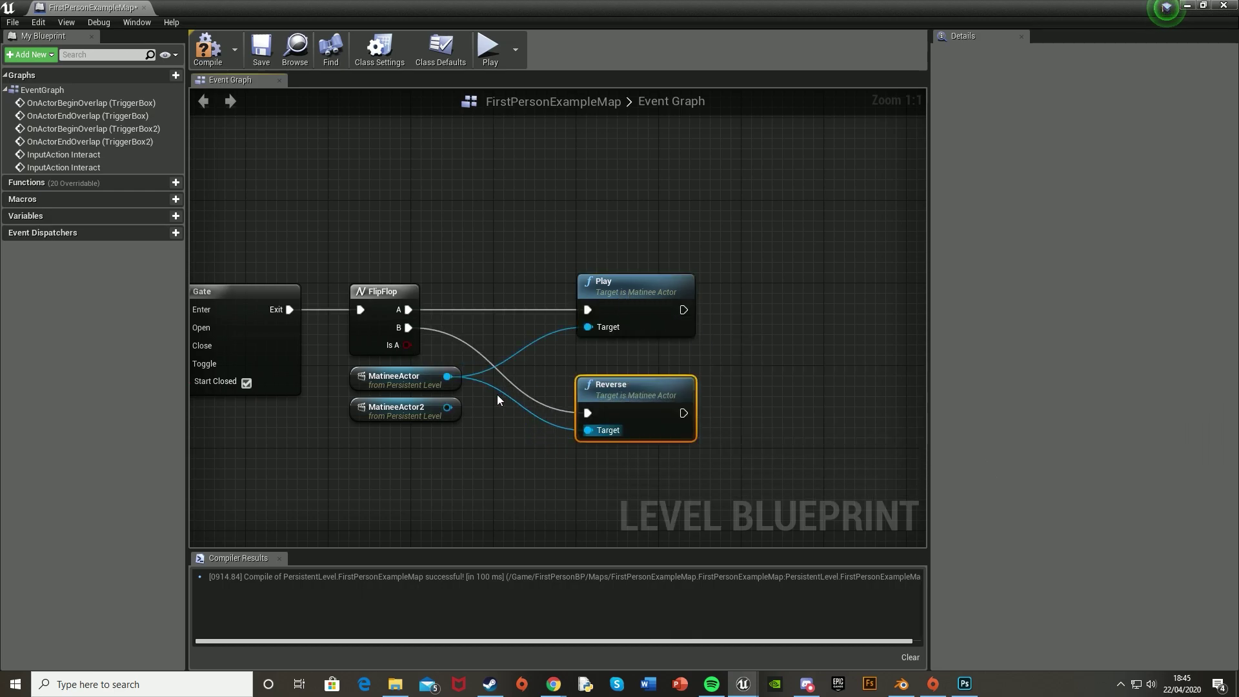
pyautogui.moveTo(448, 408); pyautogui.dragTo(588, 430)
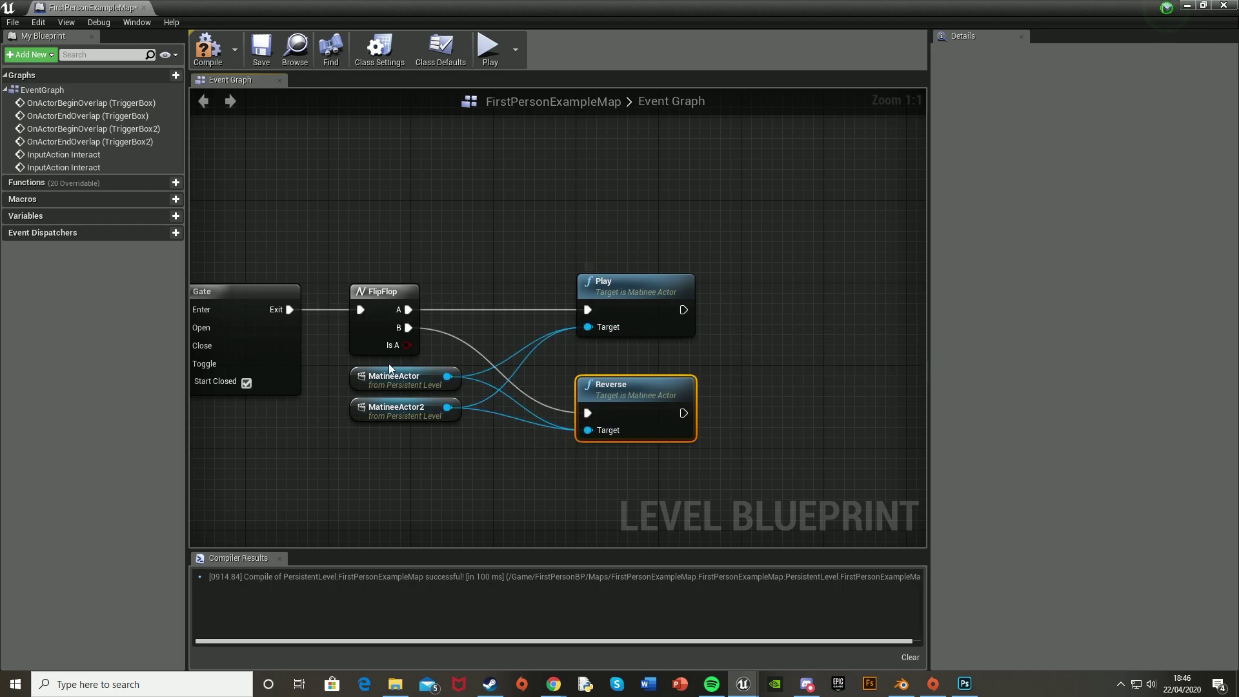
# Step: Add a Play Sound at Location node executed after both the new Play and Reverse nodes
pyautogui.scroll(-6, 539, 428)
pyautogui.scroll(4, 528, 334)
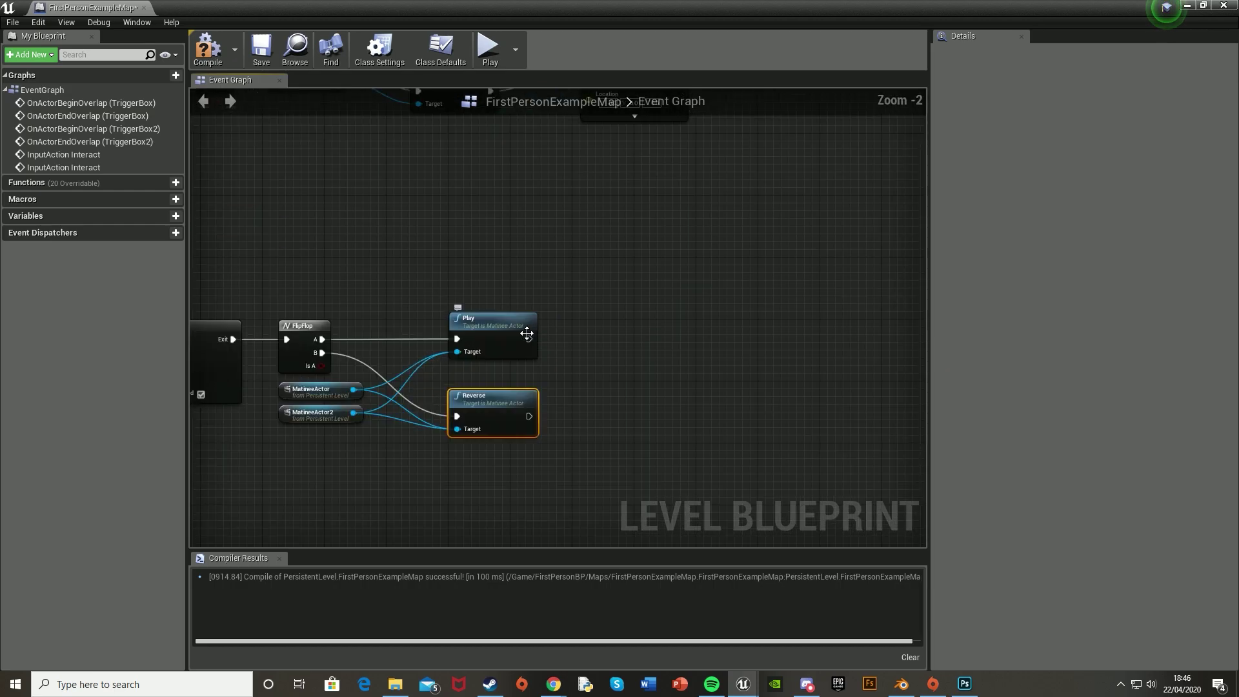
pyautogui.moveTo(535, 326); pyautogui.dragTo(460, 326, button='right')
pyautogui.moveTo(454, 327); pyautogui.dragTo(520, 327)
pyautogui.write('play sound at')
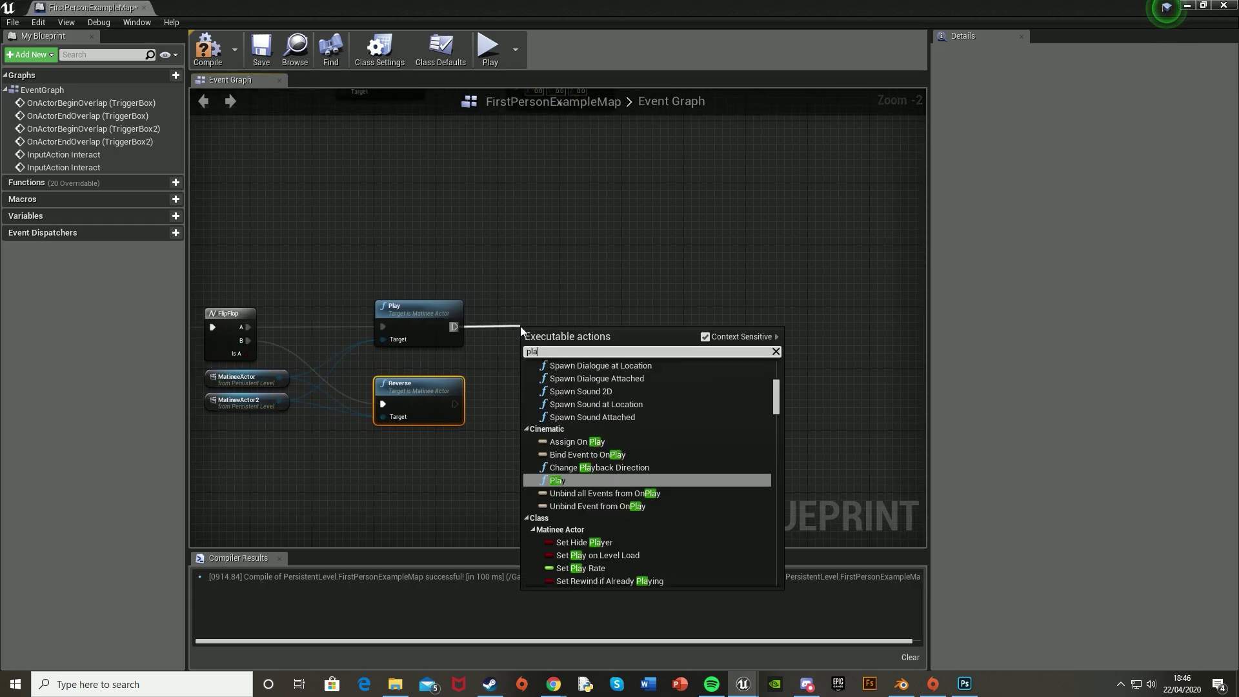
pyautogui.press('Return')
pyautogui.moveTo(530, 343); pyautogui.dragTo(455, 404)
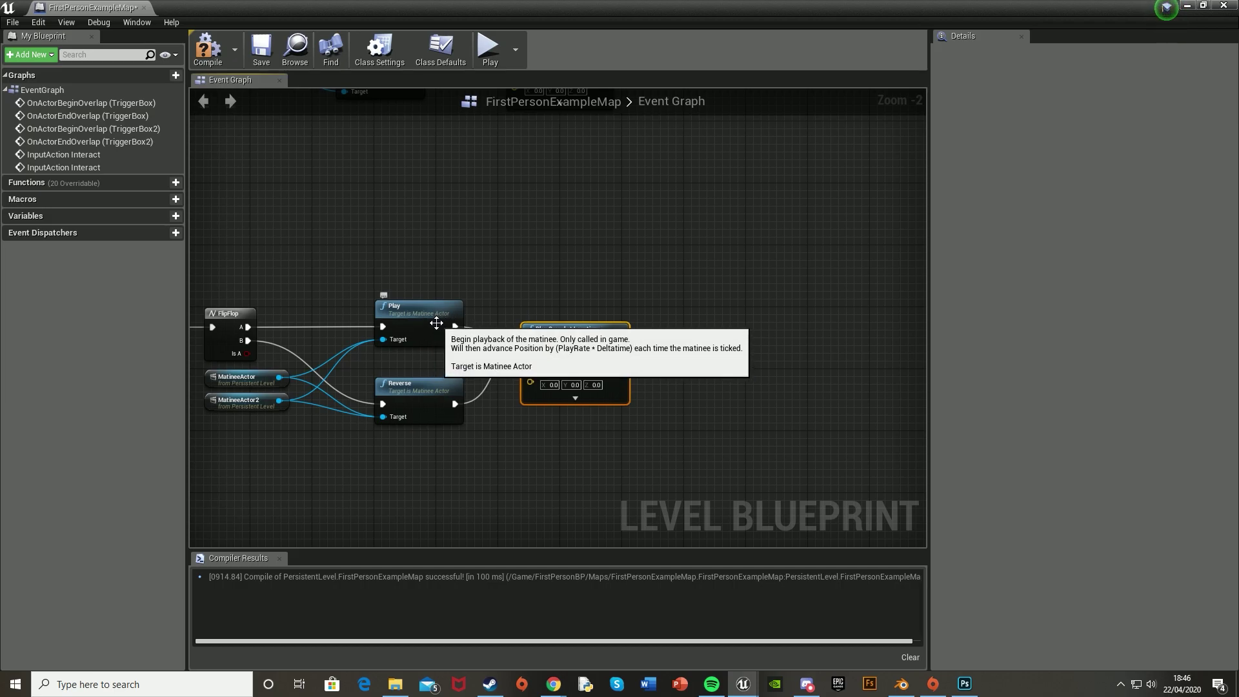
# Step: Place the new Play Sound at Location node between the two branches and set its sound to Door_Opening_Sound_Effect
pyautogui.moveTo(559, 341); pyautogui.dragTo(567, 364)
pyautogui.click(566, 387)
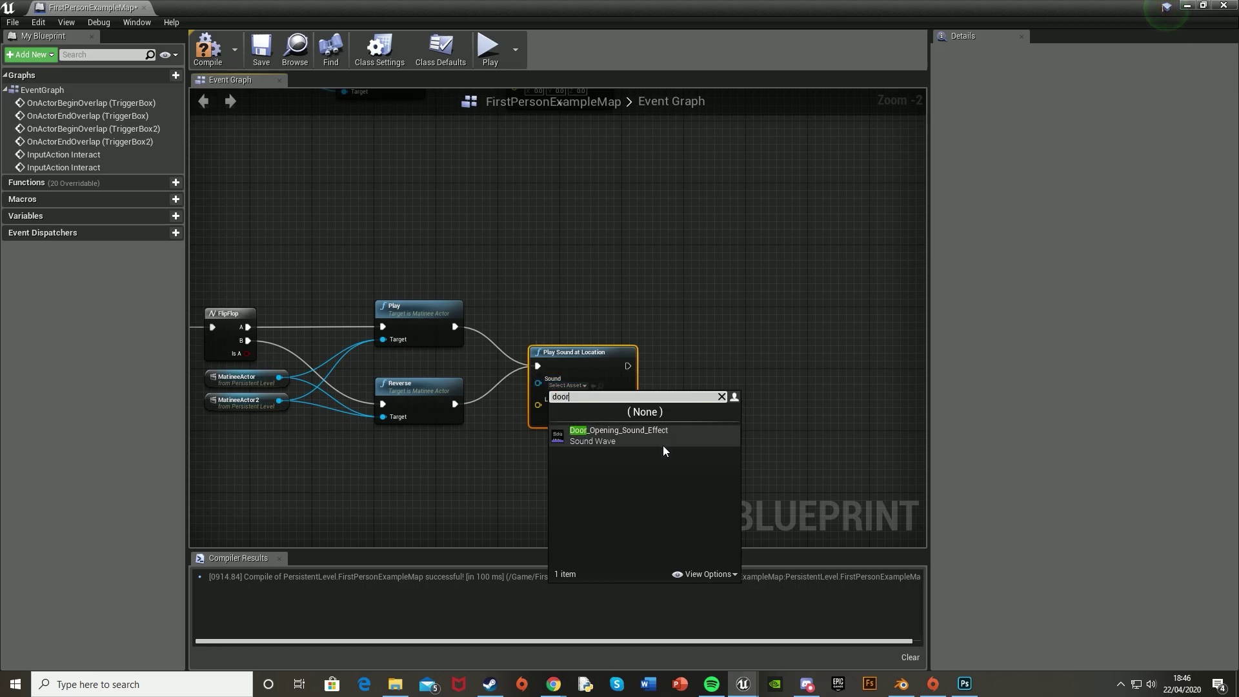
pyautogui.click(664, 446)
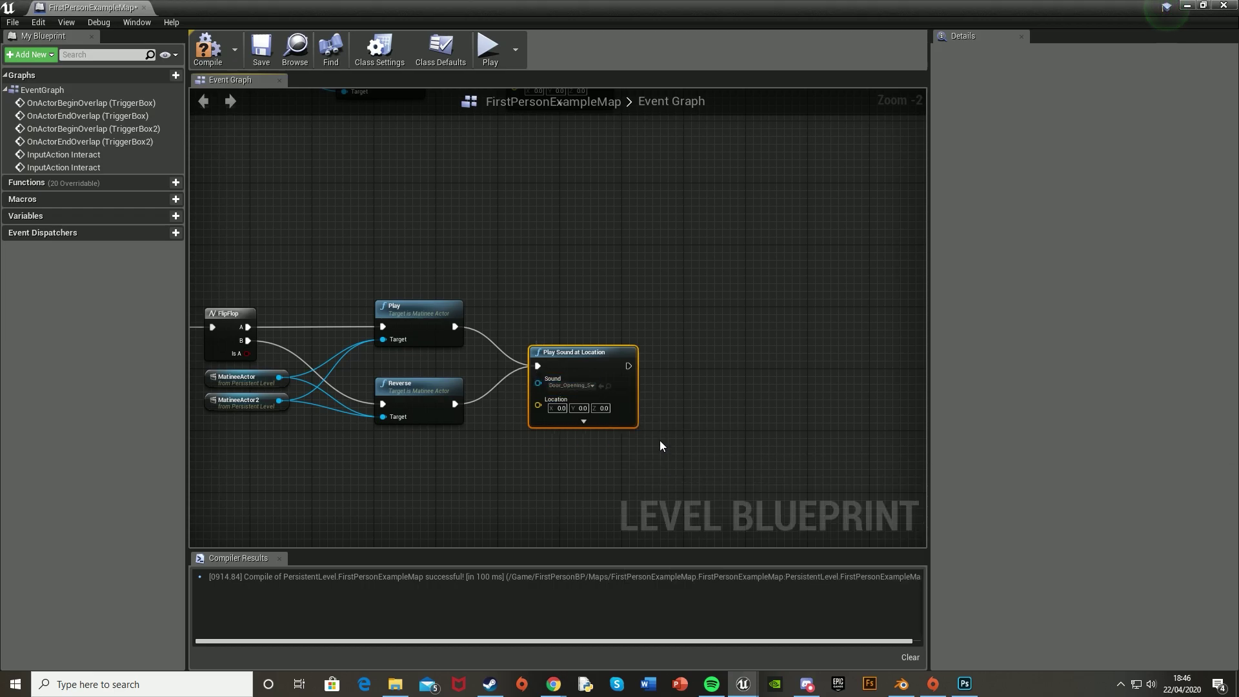
# Step: Add a GetActorLocation node from MatineeActor2, connect its Return Value to the sound node's Location, and place it below Reverse
pyautogui.moveTo(494, 447); pyautogui.dragTo(479, 366, button='right')
pyautogui.moveTo(484, 320); pyautogui.dragTo(528, 362)
pyautogui.write('get ac')
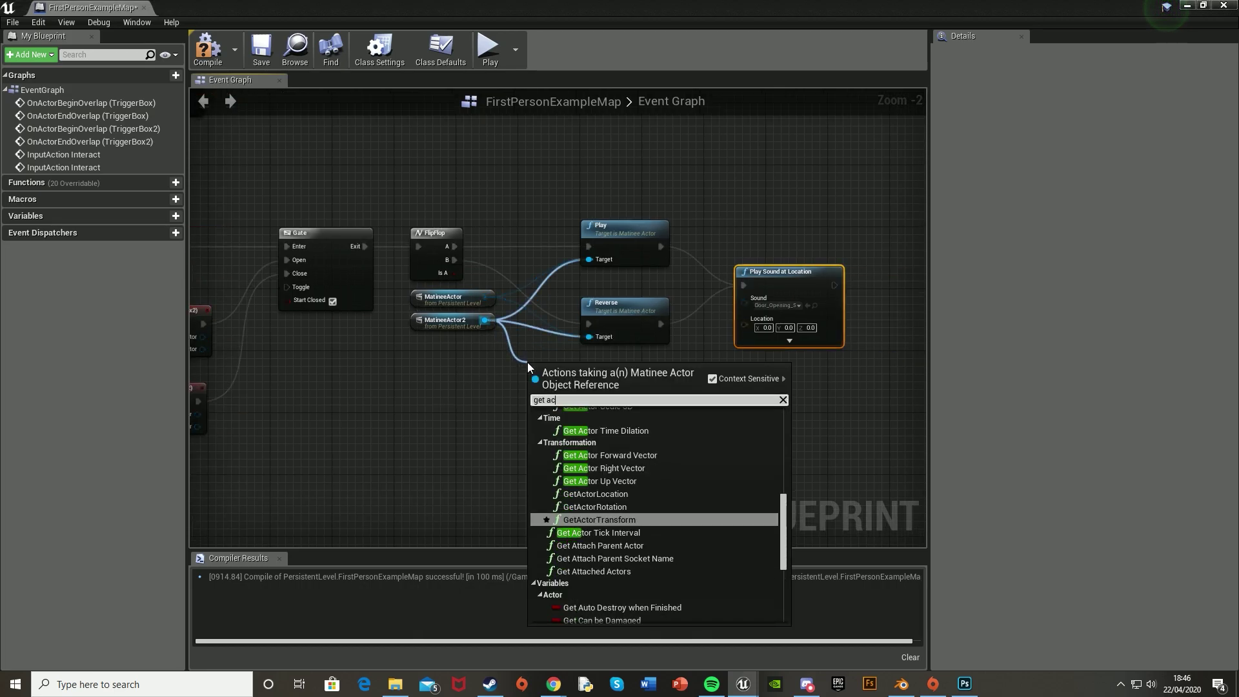
pyautogui.write('tor lo')
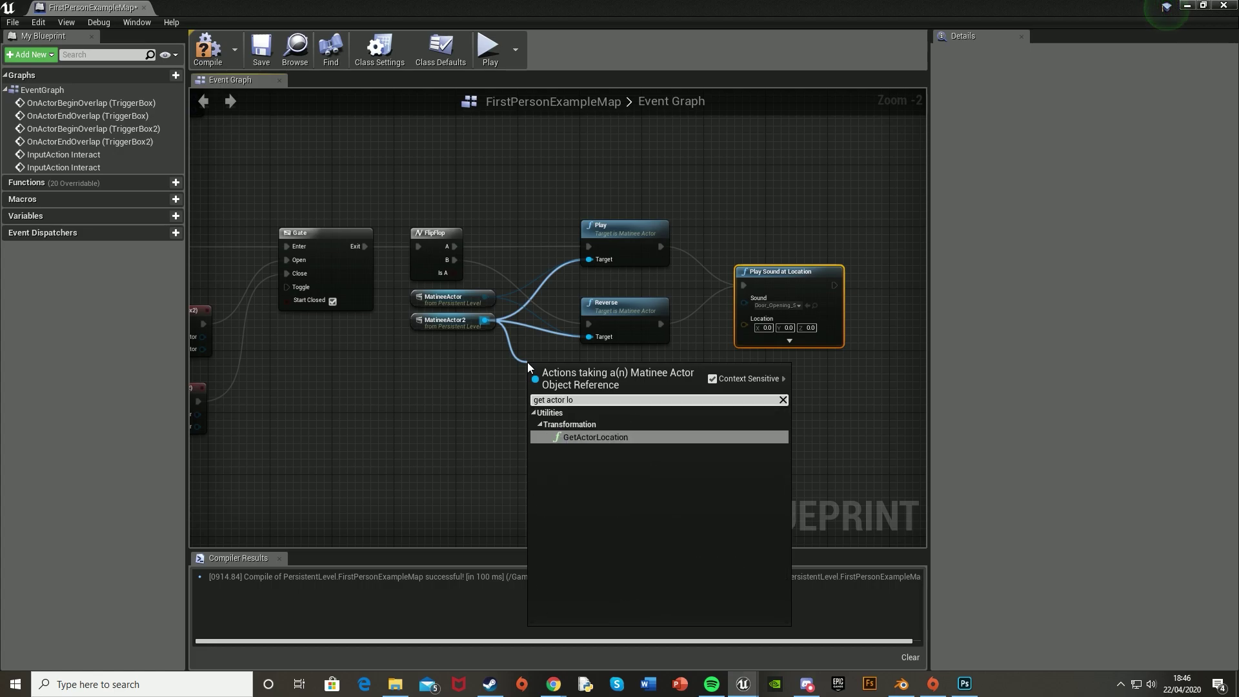
pyautogui.press('Return')
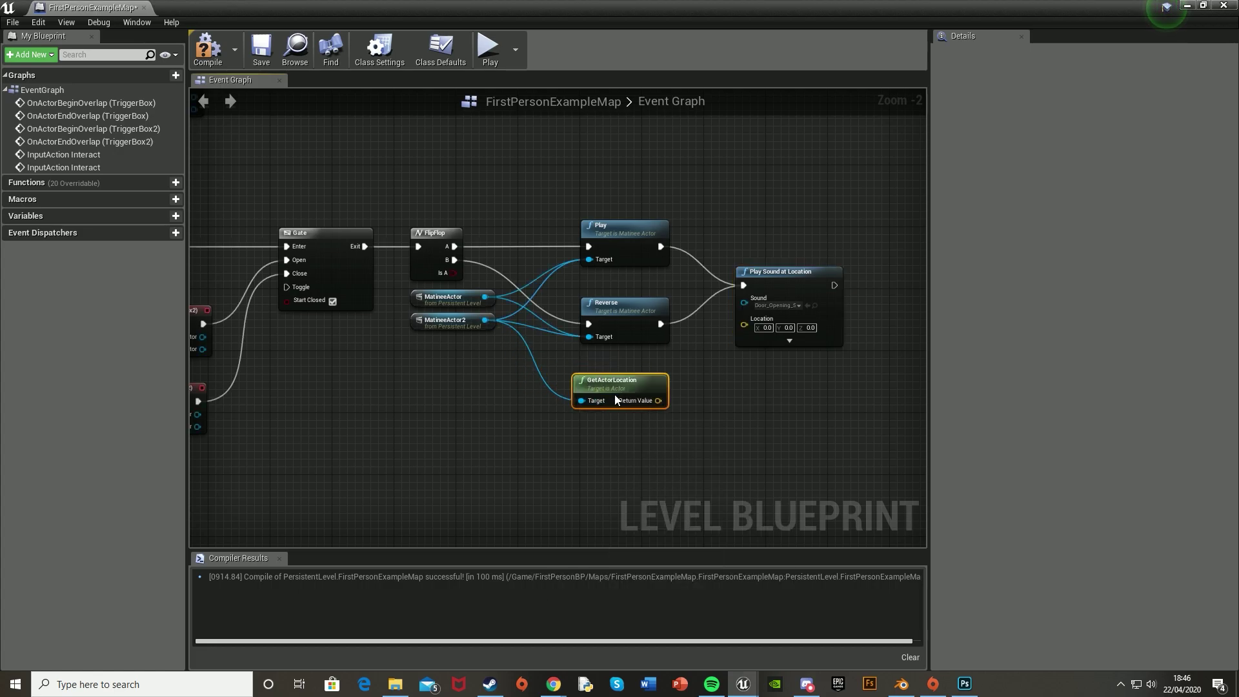
pyautogui.scroll(2, 625, 380)
pyautogui.moveTo(626, 376); pyautogui.dragTo(699, 289)
pyautogui.moveTo(668, 309); pyautogui.dragTo(658, 362, button='right')
# Step: Compile the Level Blueprint, save the map, and return to the level viewport
pyautogui.click(197, 46)
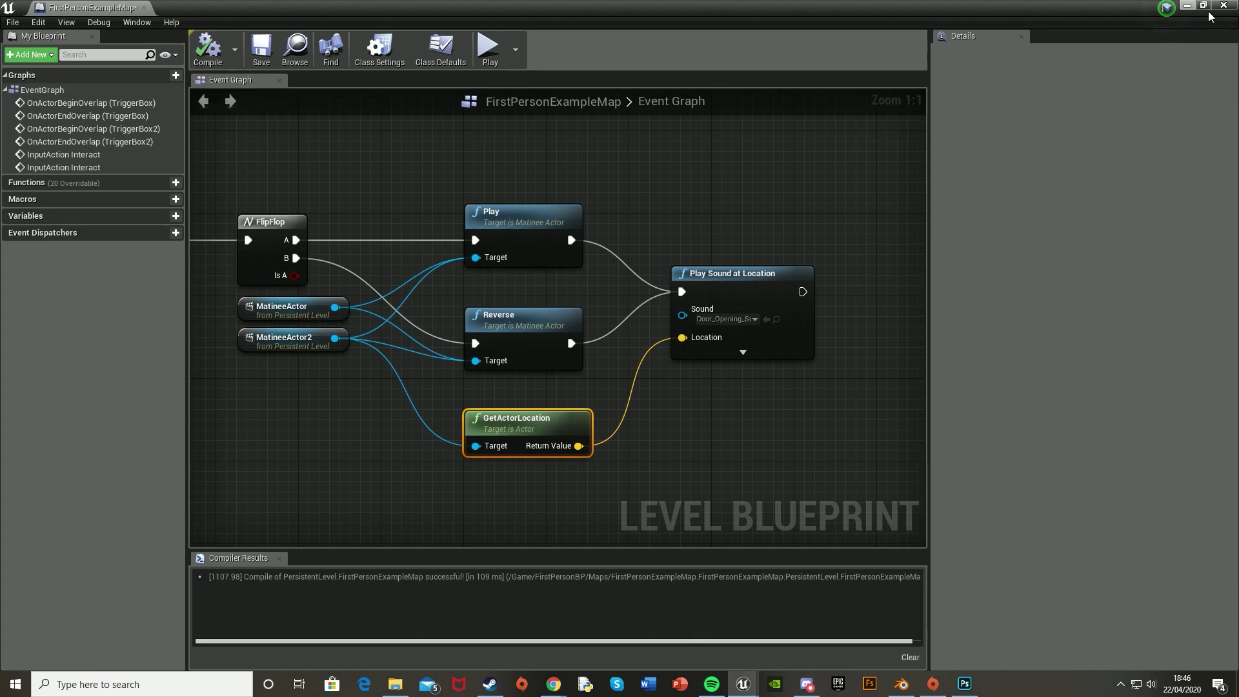
pyautogui.click(1190, 5)
pyautogui.moveTo(672, 251); pyautogui.dragTo(510, 270)
pyautogui.moveTo(492, 237); pyautogui.dragTo(470, 346, button='right')
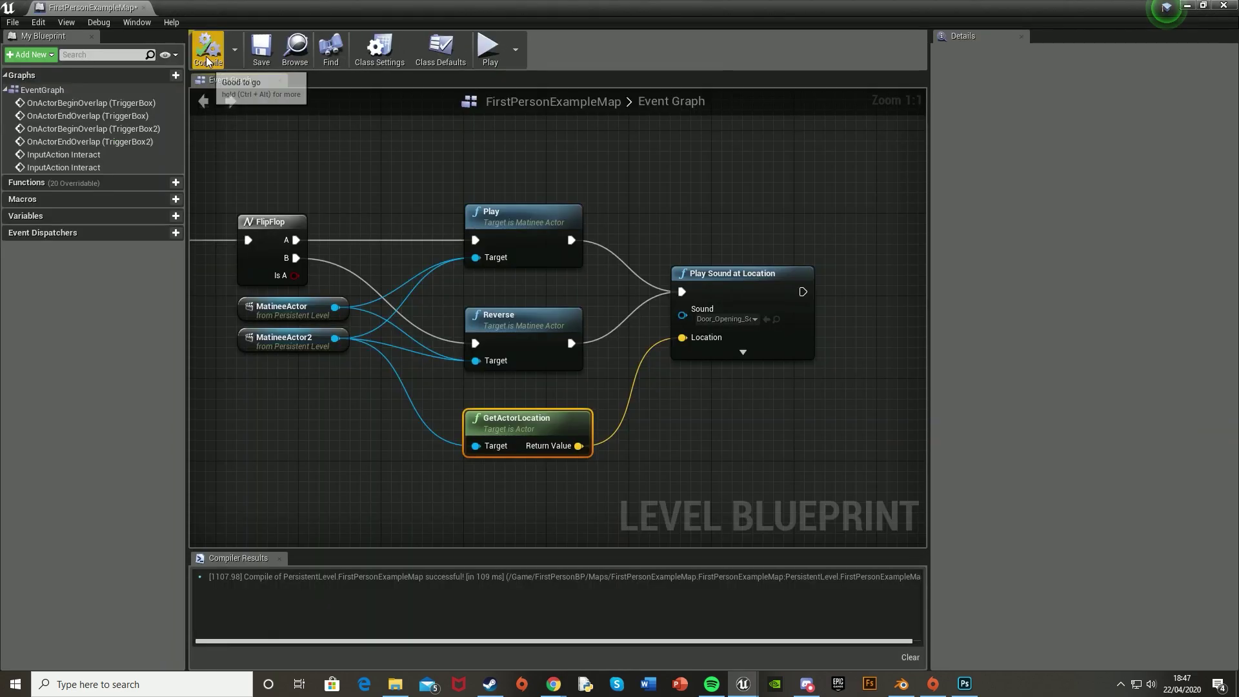
pyautogui.click(207, 61)
pyautogui.click(260, 50)
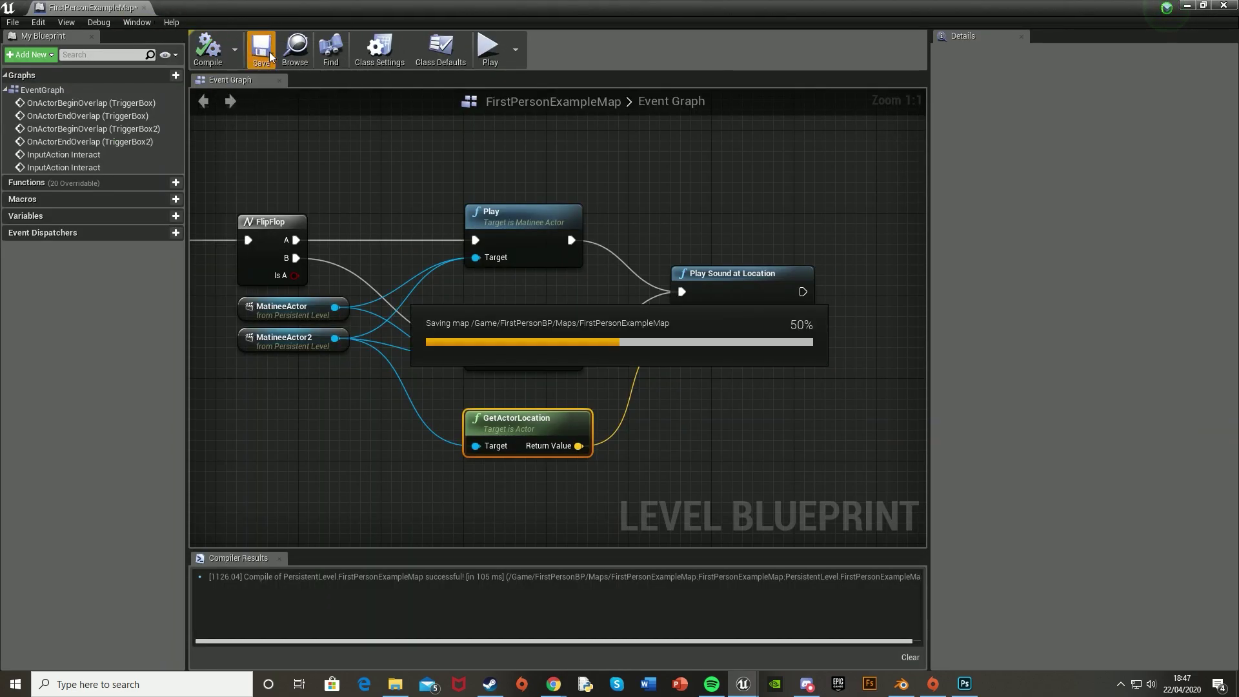
pyautogui.click(1188, 6)
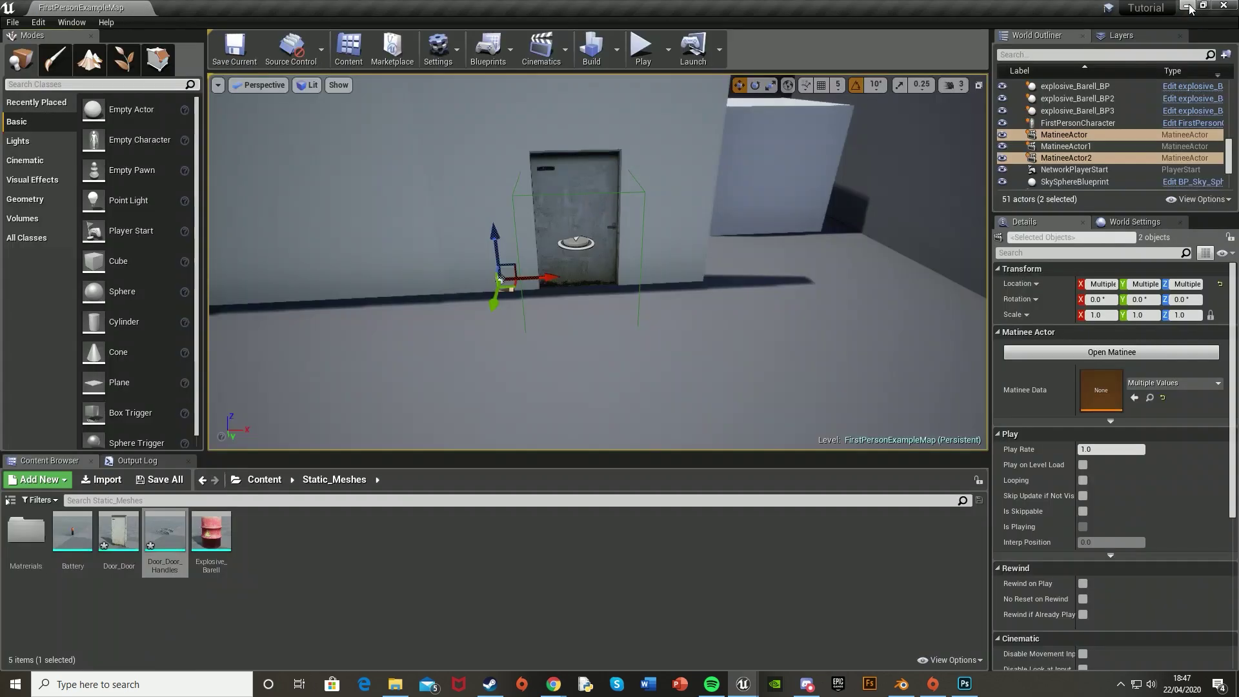
# Step: Play the level, walk to the new door, and test opening and closing it with the Interact input
pyautogui.click(643, 47)
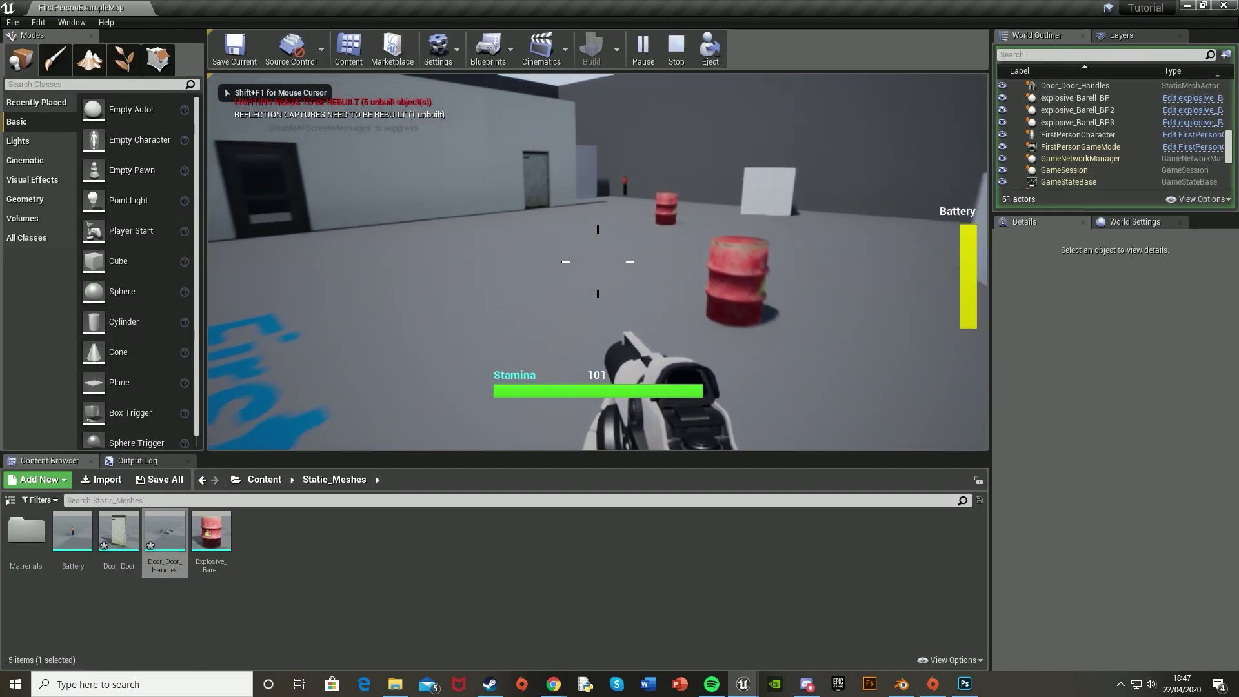
pyautogui.press('w')
pyautogui.press('w')
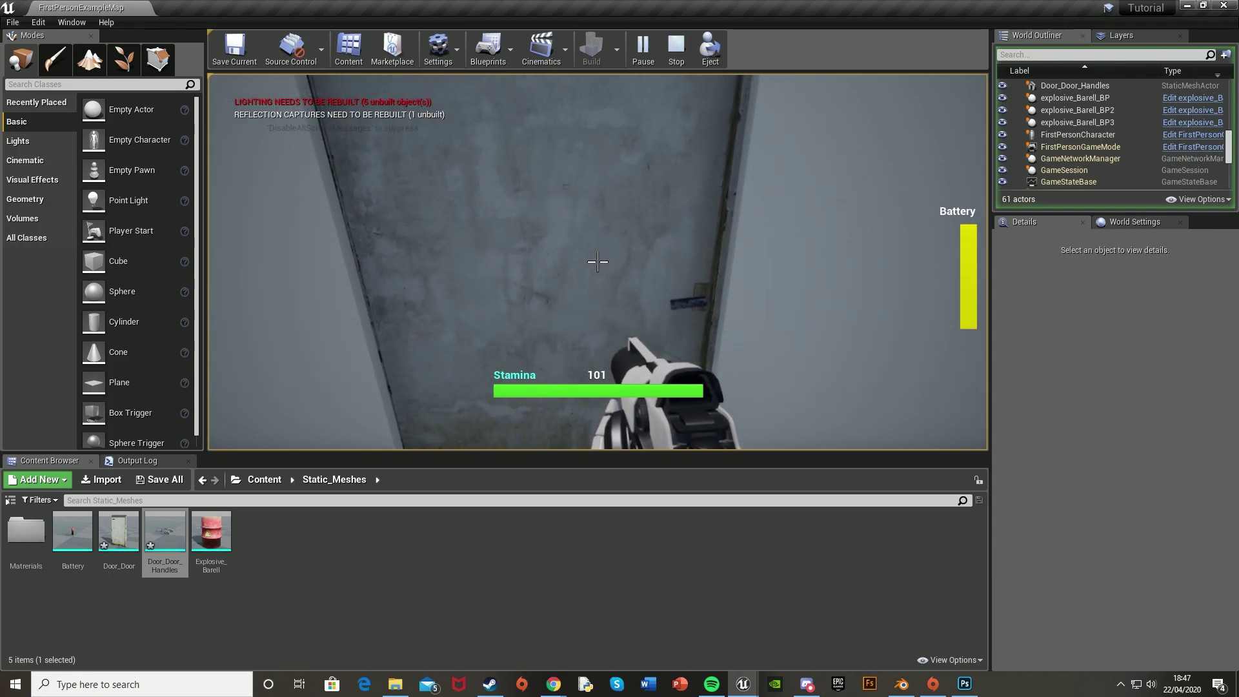
pyautogui.press('e')
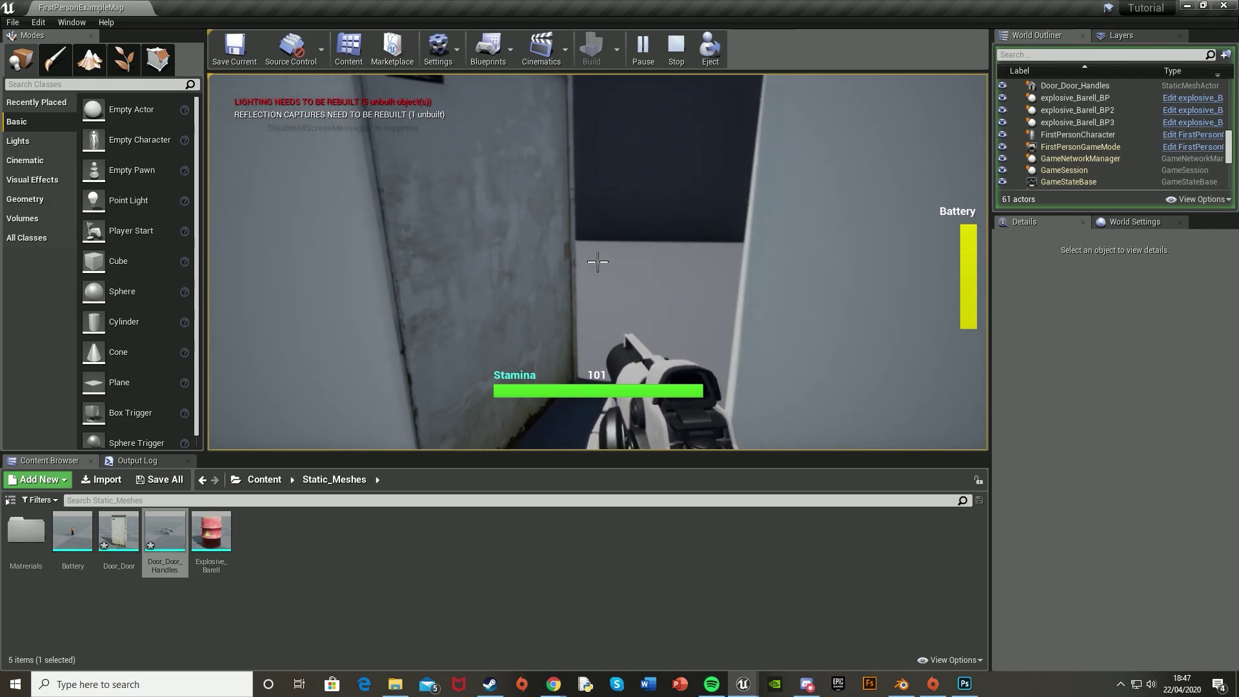
pyautogui.press('w')
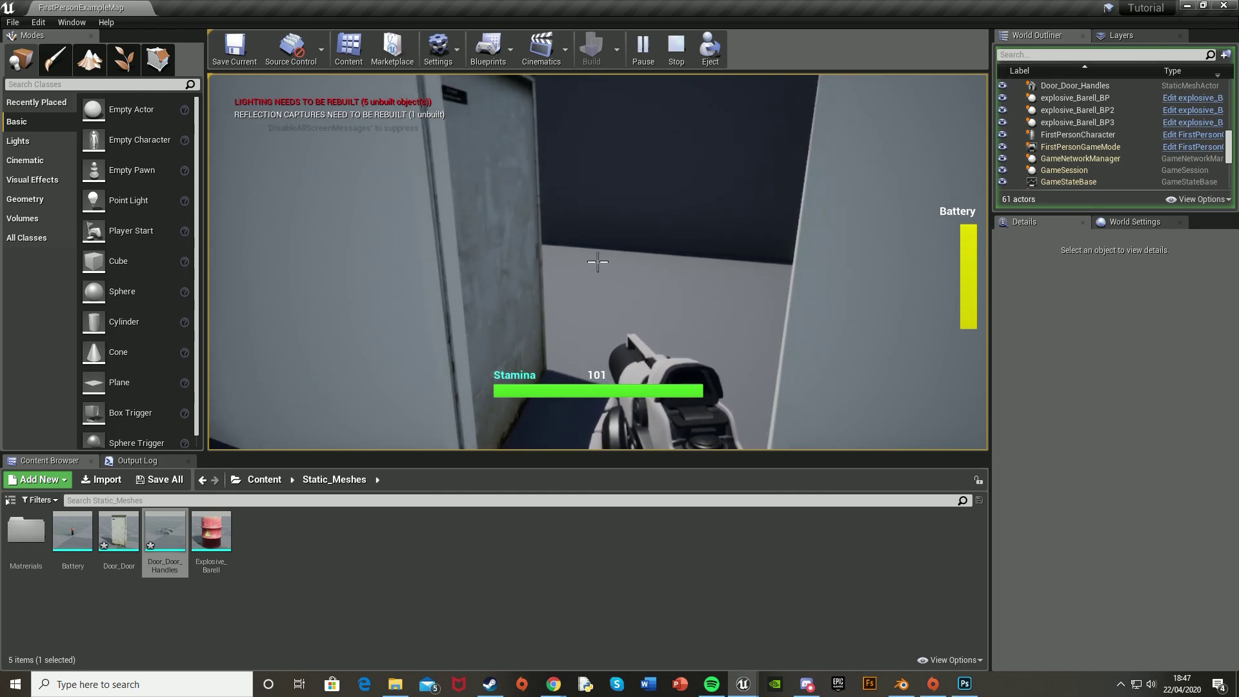
pyautogui.press('w')
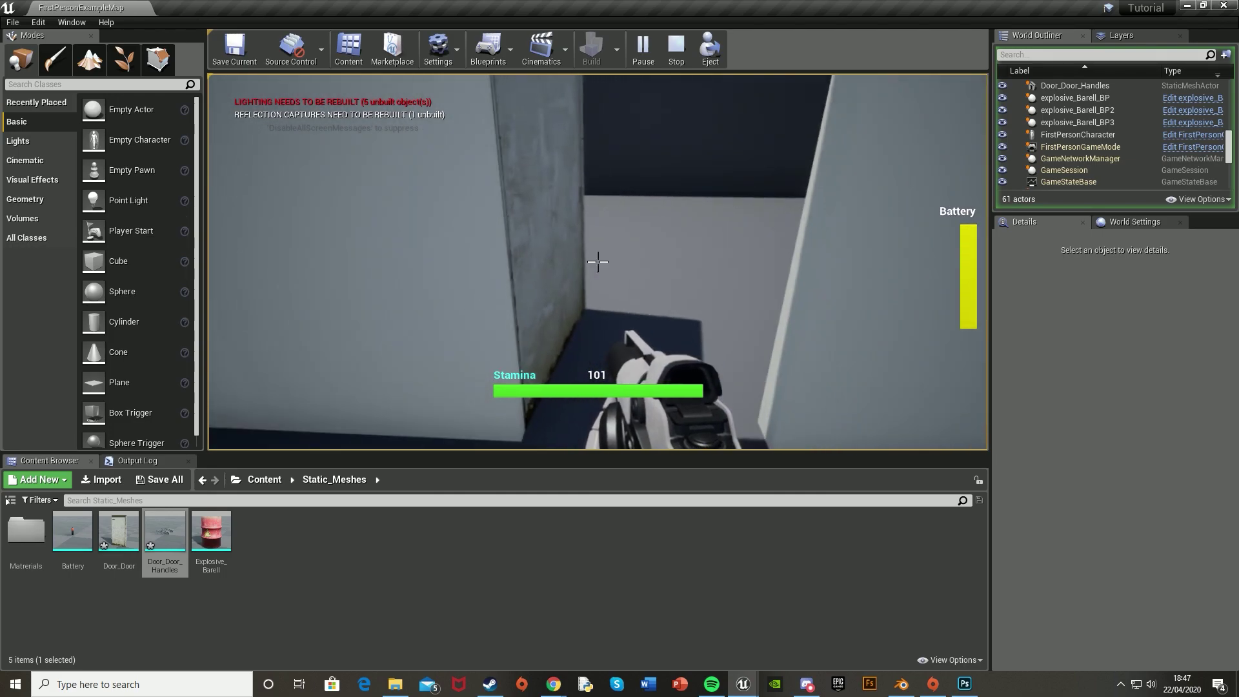
pyautogui.press('e')
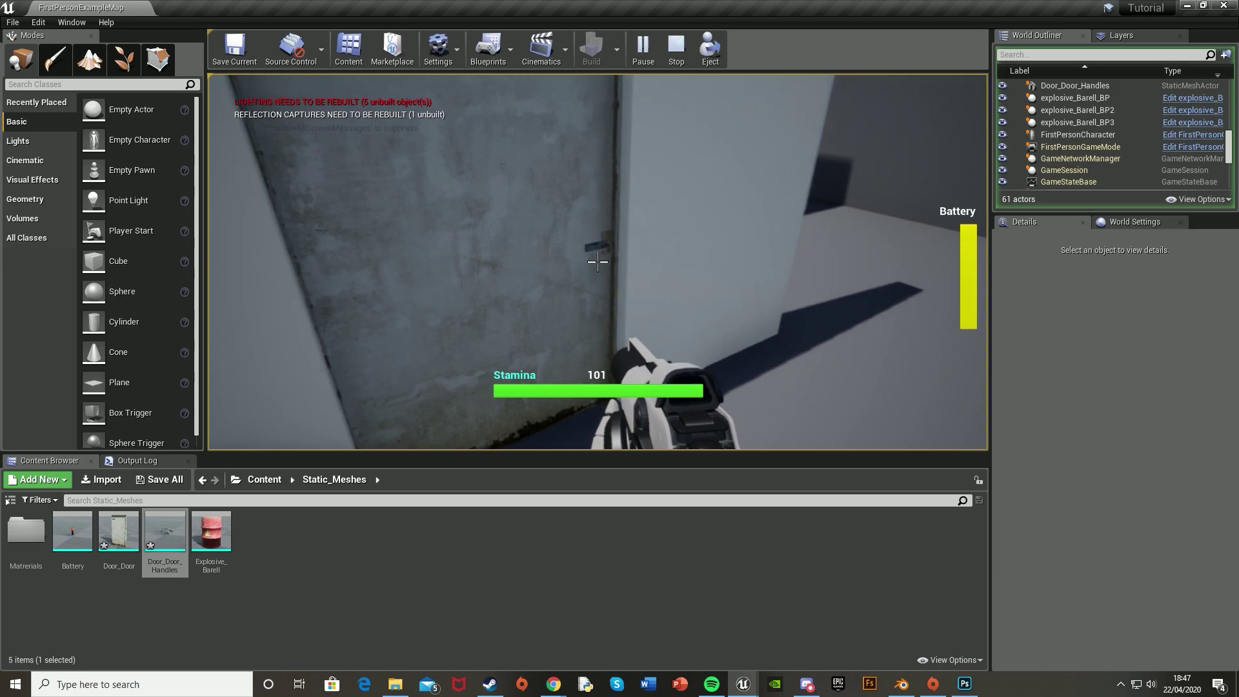
pyautogui.press('e')
pyautogui.press('d')
pyautogui.press('w')
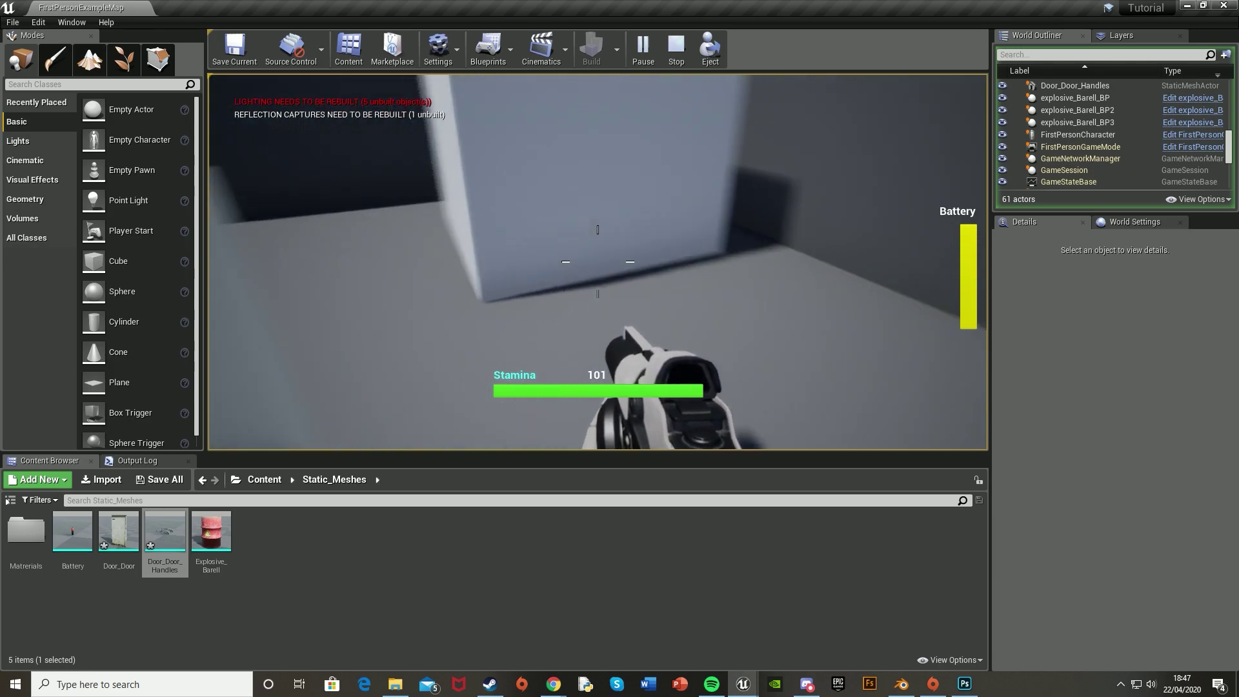
pyautogui.press('w')
pyautogui.press('s')
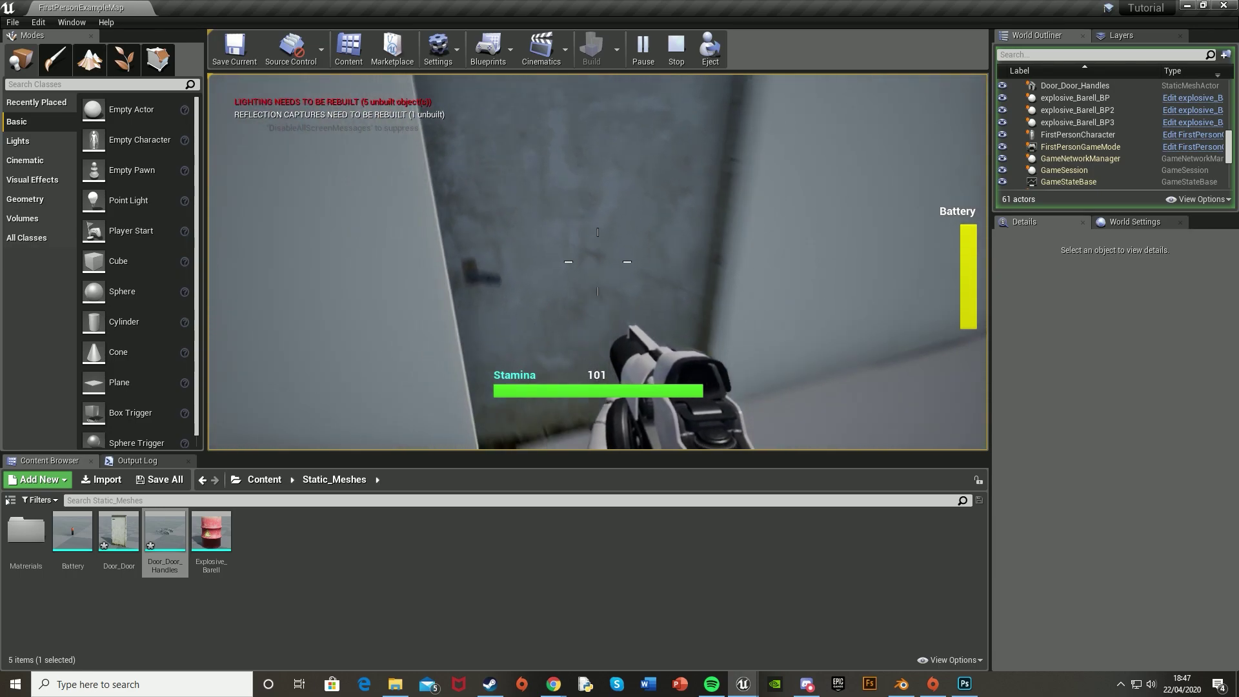
# Step: Open the door from its other side, examine how the handles follow its swing, and stop the play session
pyautogui.press('e')
pyautogui.press('a')
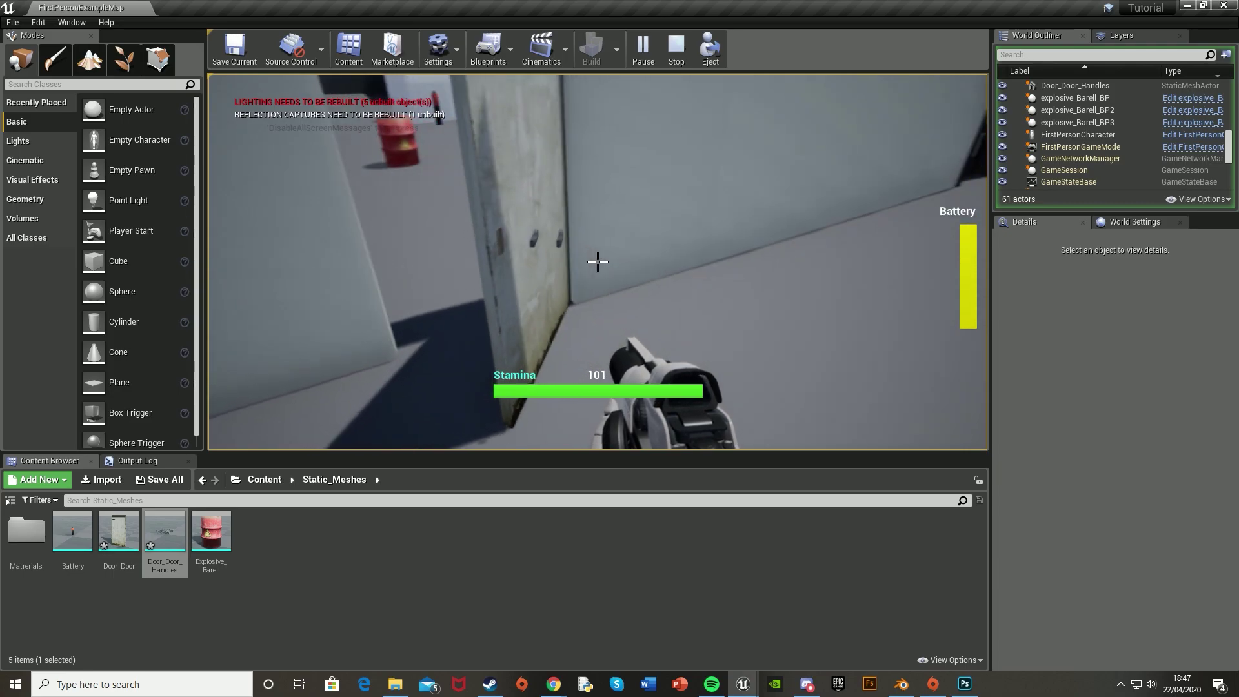
pyautogui.press('d')
pyautogui.press('s')
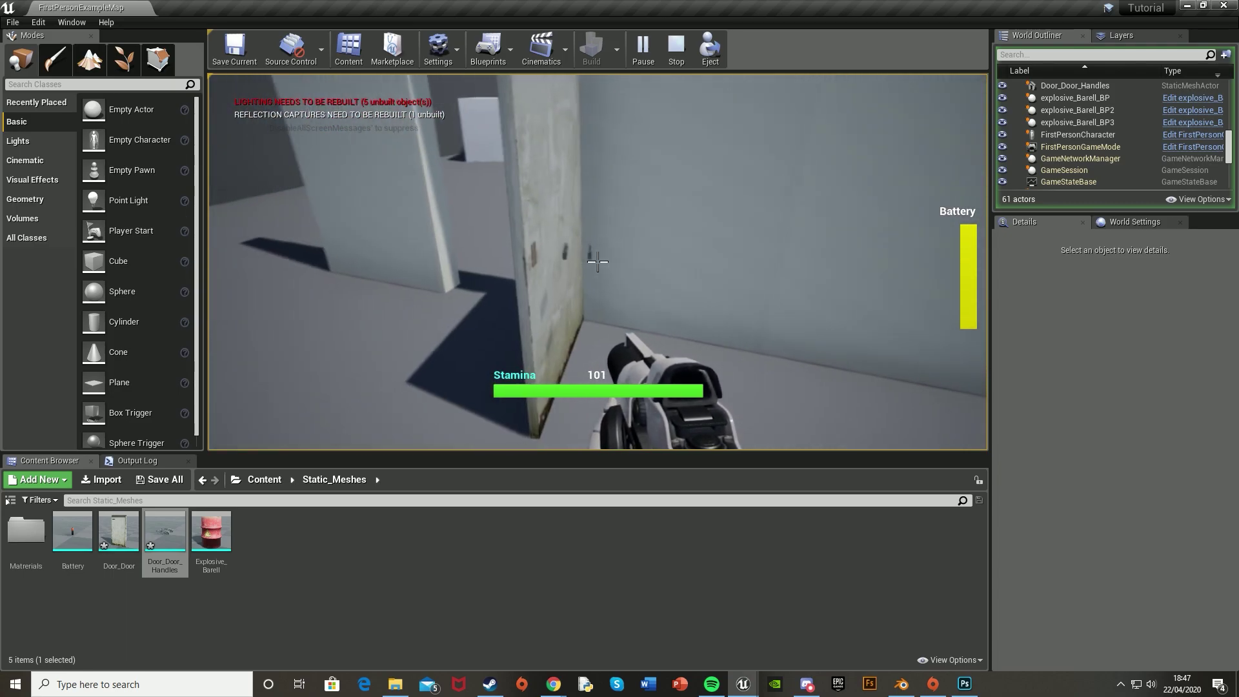
pyautogui.press('a')
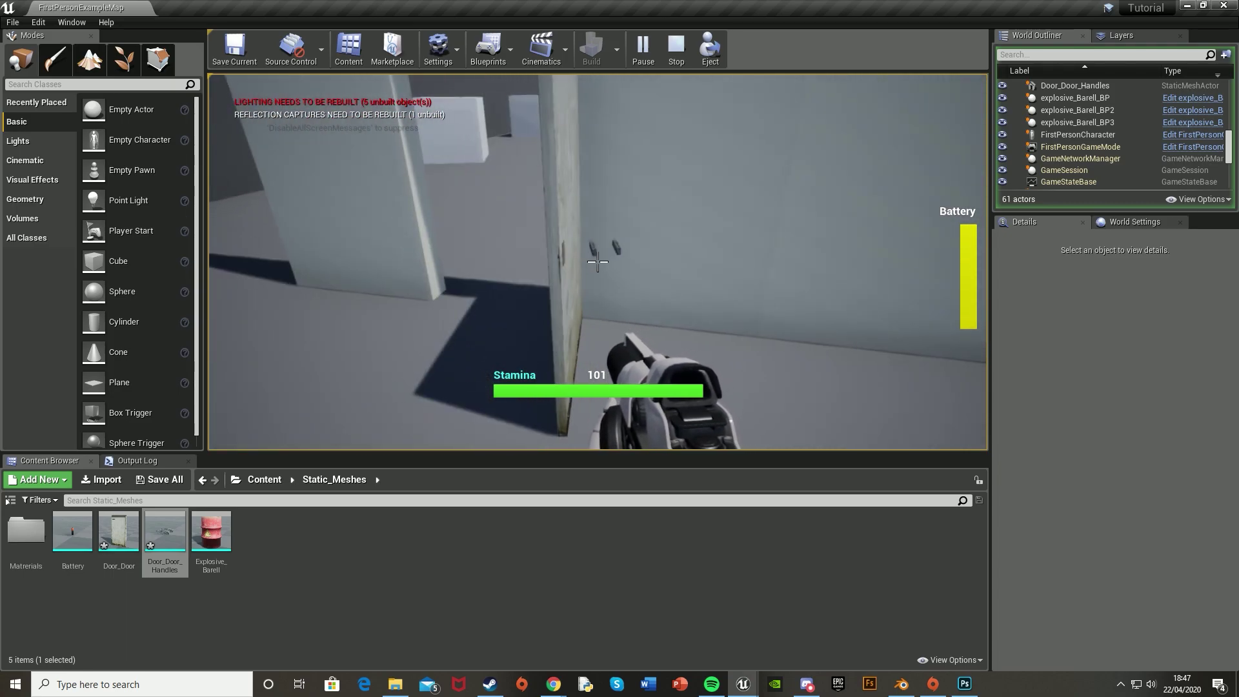
pyautogui.press('d')
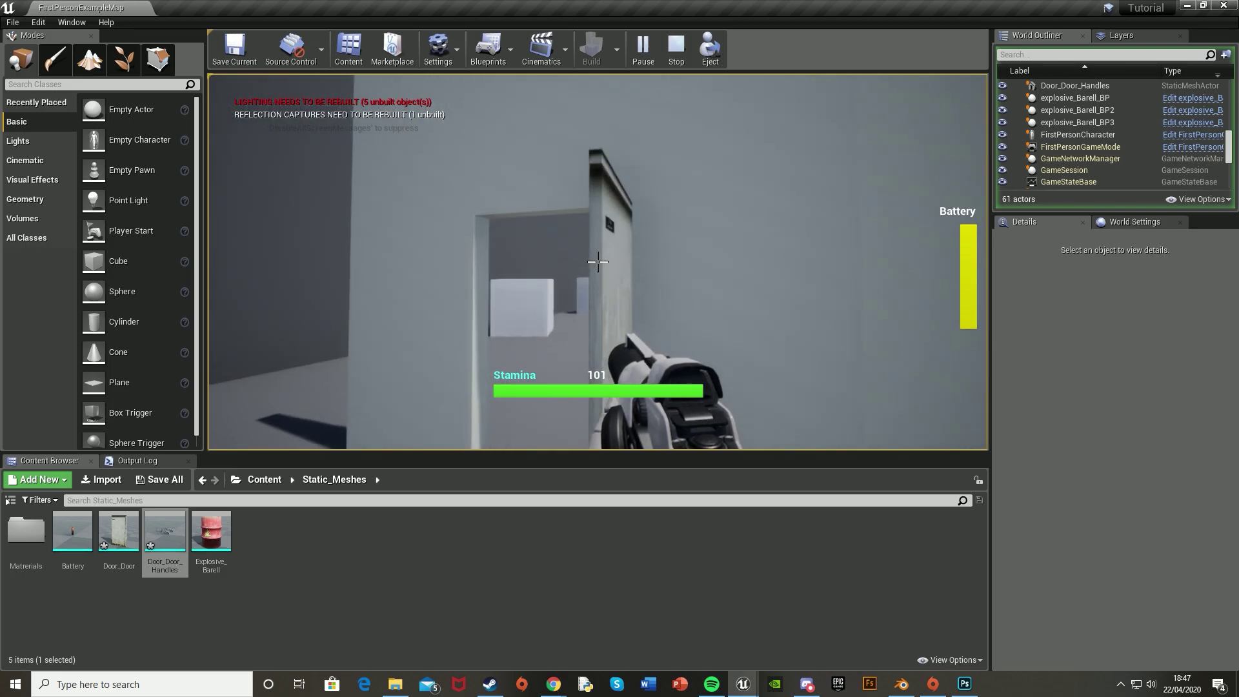
pyautogui.press('w')
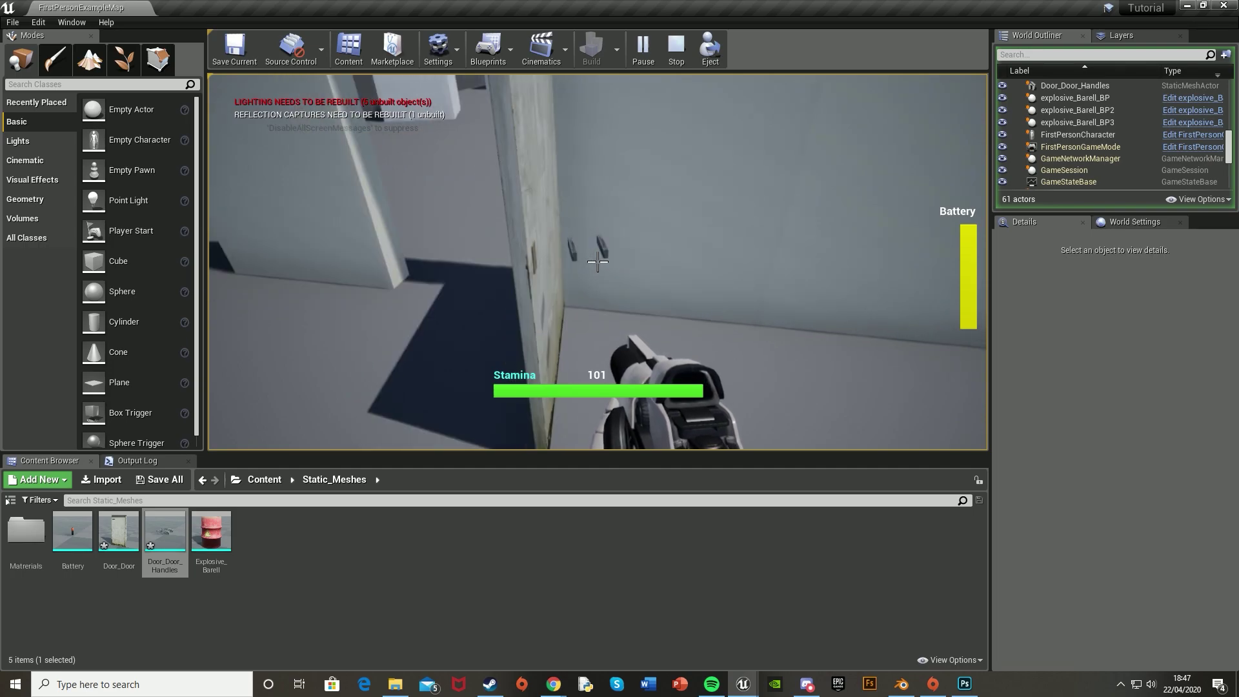
pyautogui.press('Escape')
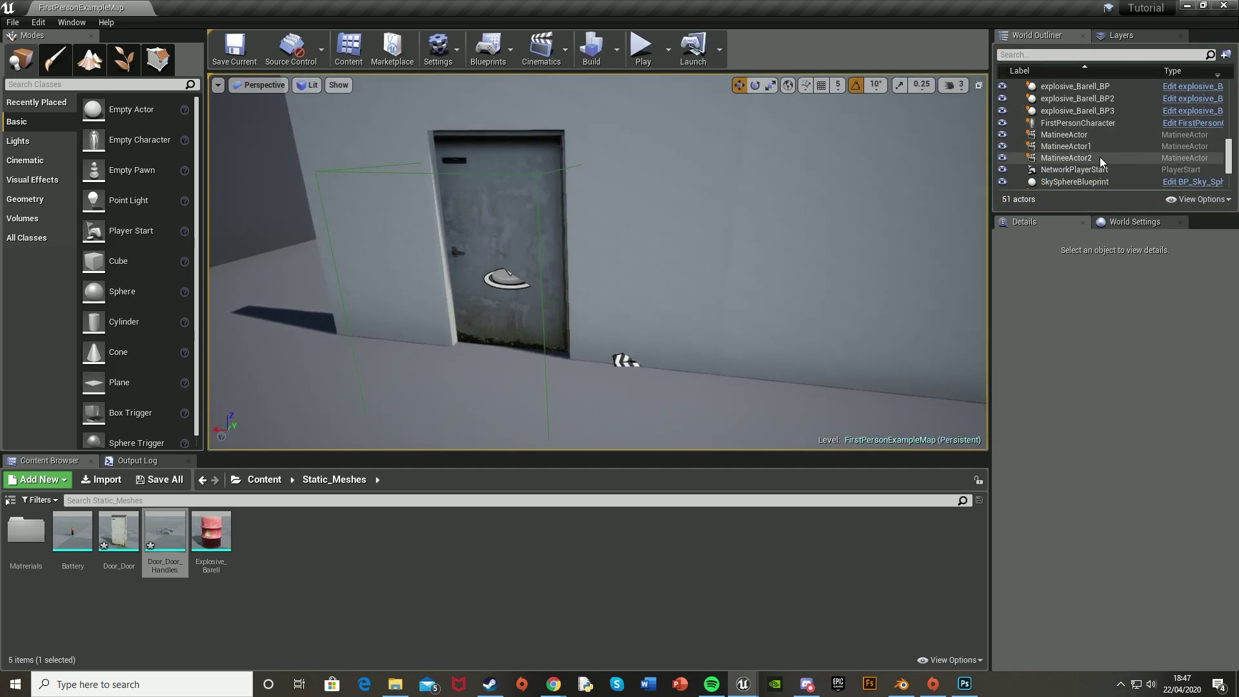
# Step: Raise MatineeActor2 to Z 257.944 and delete the Door group's Movement track in its Matinee
pyautogui.click(1099, 158)
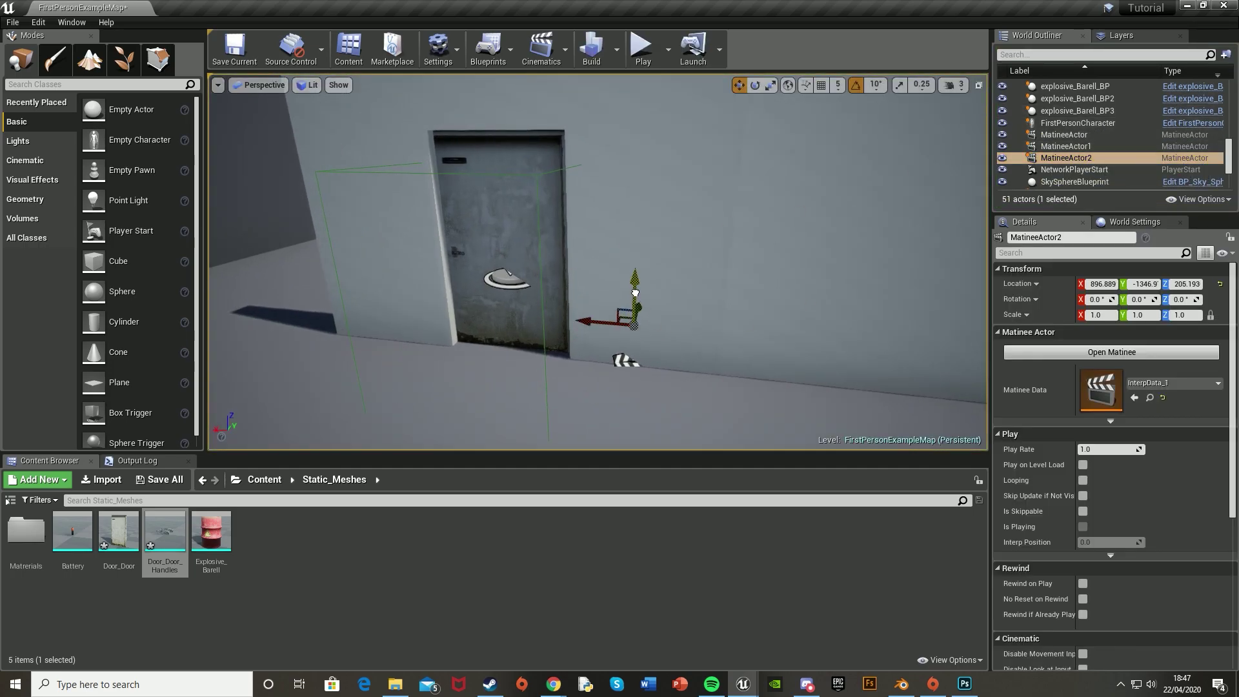
pyautogui.moveTo(635, 310); pyautogui.dragTo(637, 239)
pyautogui.click(1109, 354)
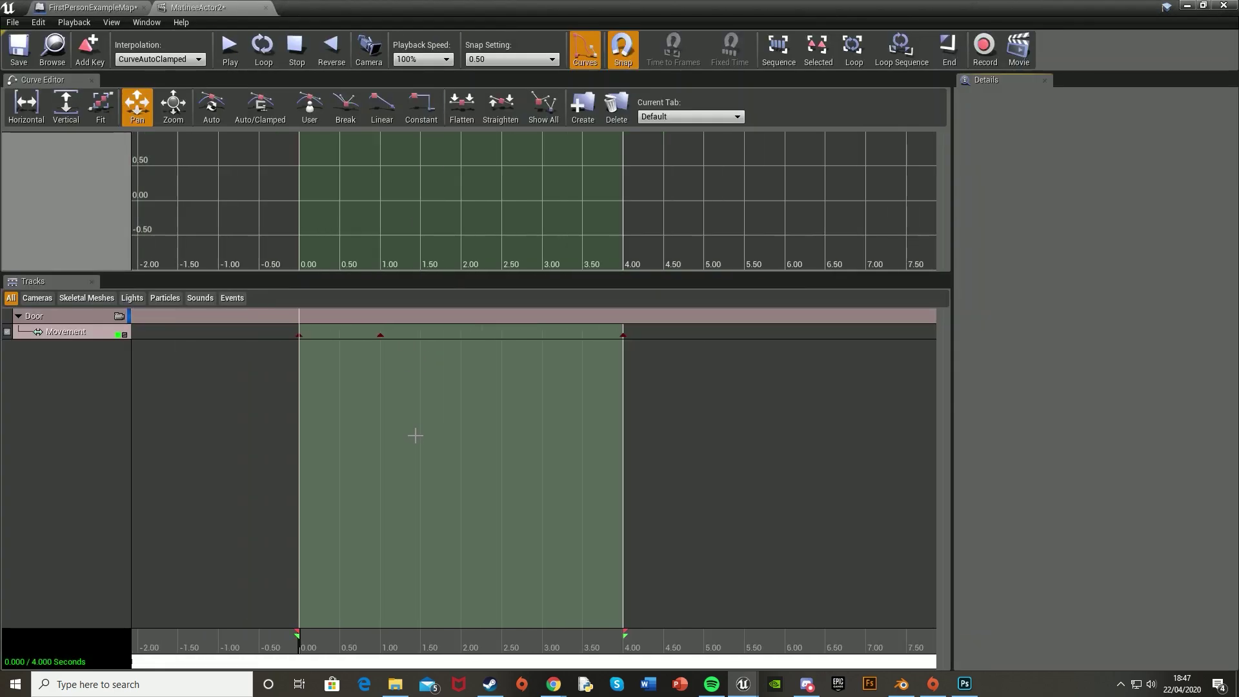
pyautogui.doubleClick(493, 8)
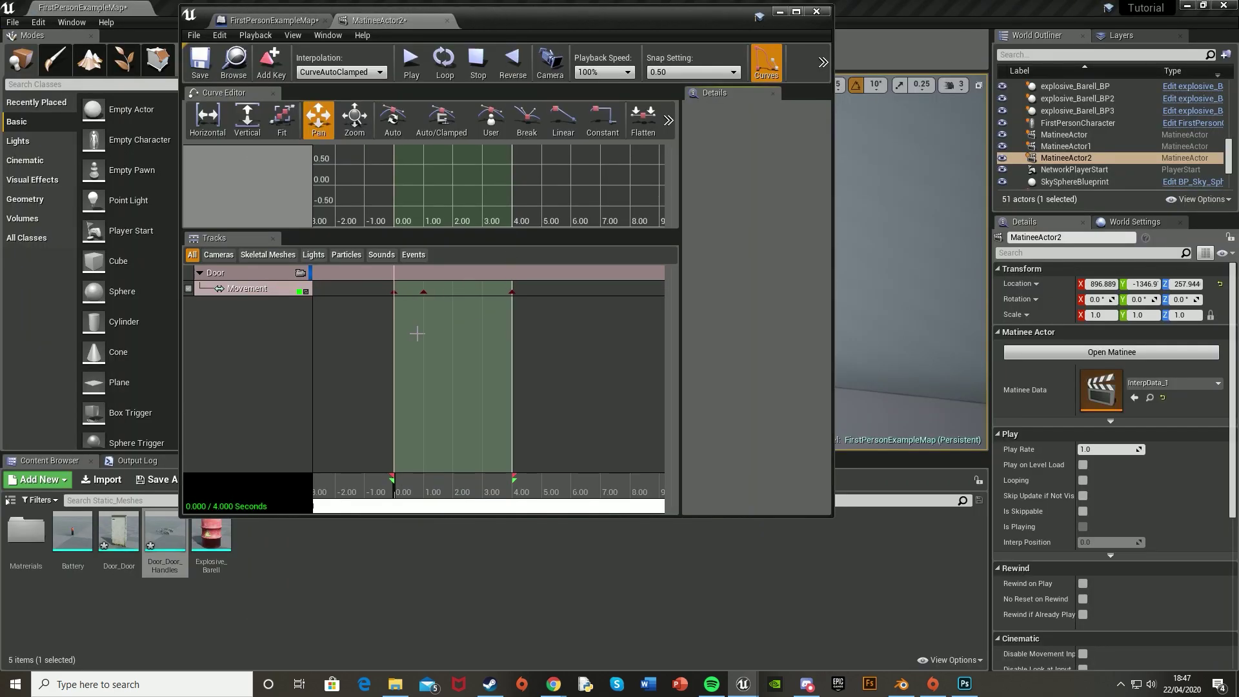
pyautogui.rightClick(258, 298)
pyautogui.click(278, 307)
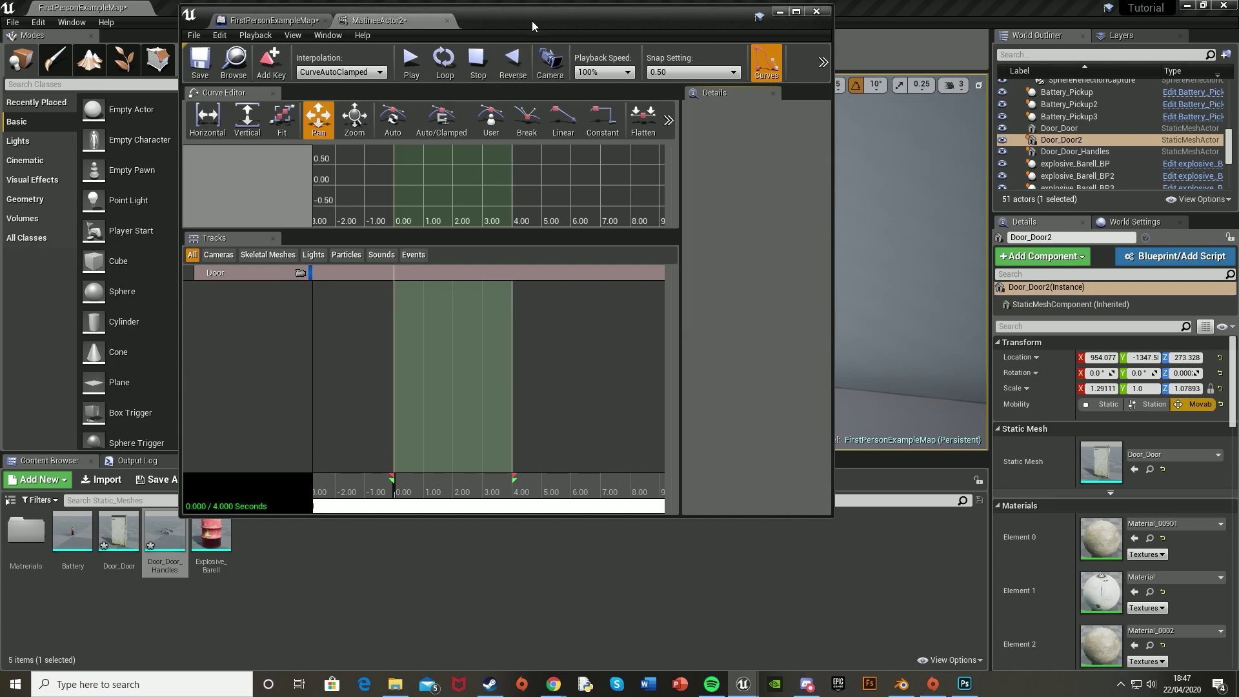
# Step: Add a new Movement track to the Door group and add a key at 1.00 s with the door closed
pyautogui.moveTo(534, 25); pyautogui.dragTo(925, 22)
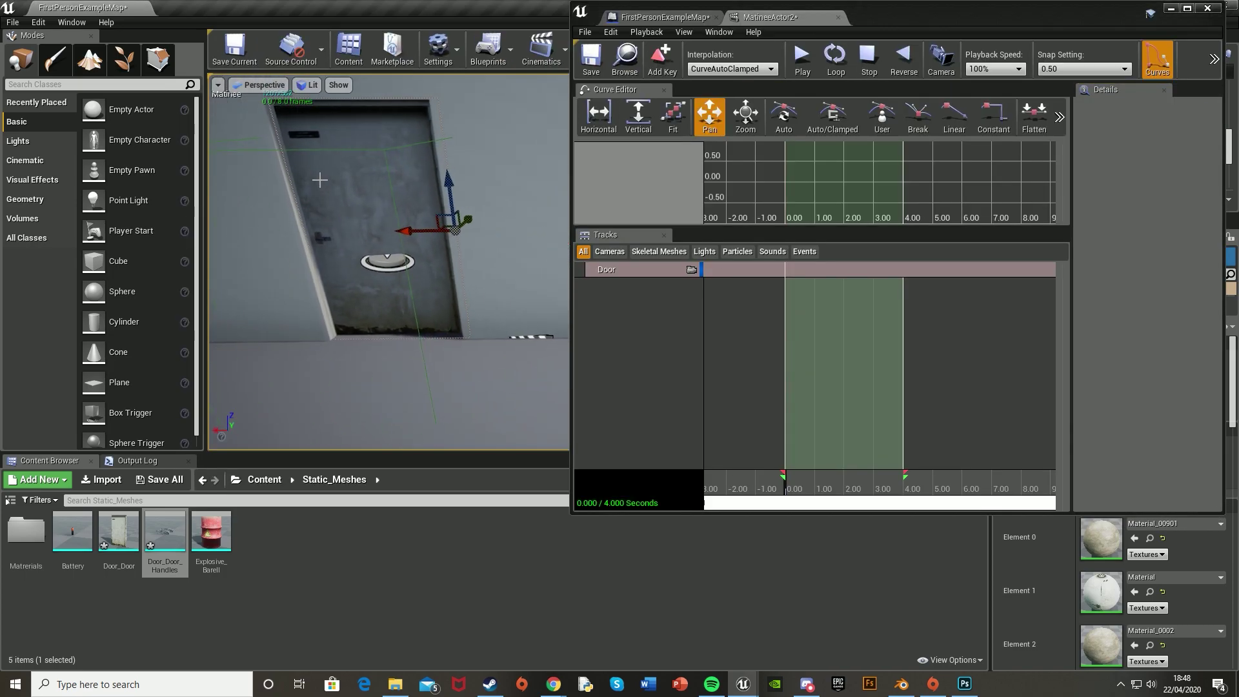
pyautogui.click(633, 270)
pyautogui.rightClick(629, 270)
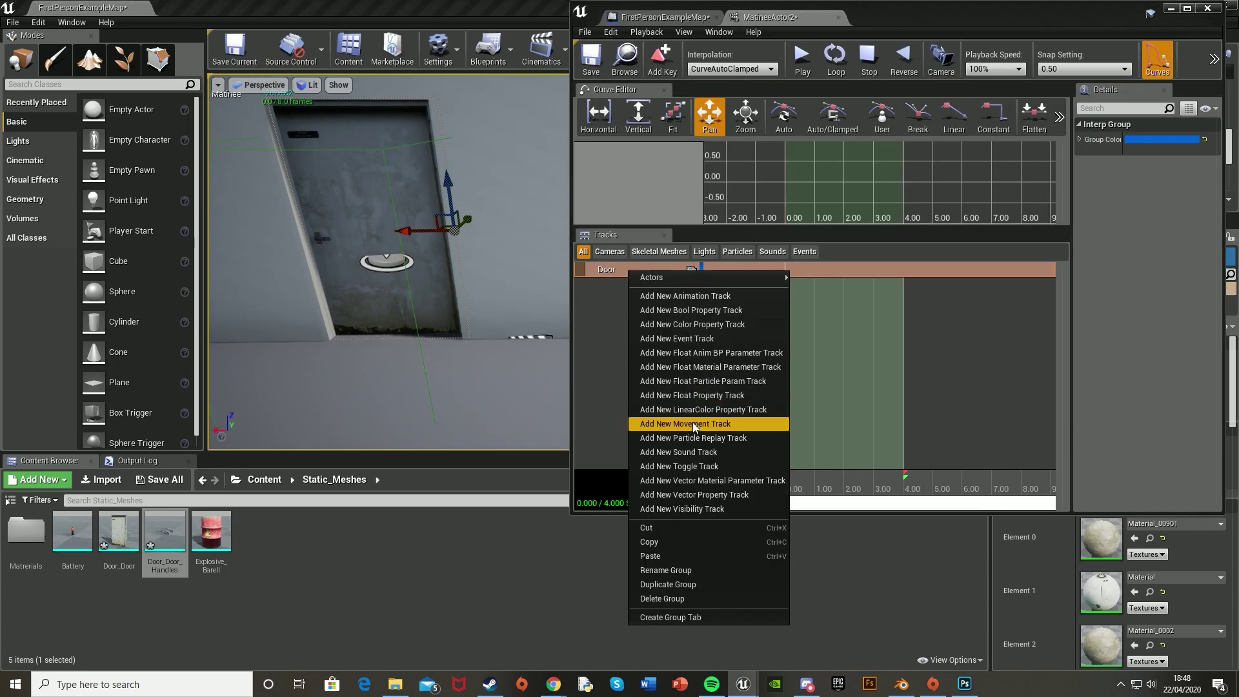
pyautogui.click(694, 425)
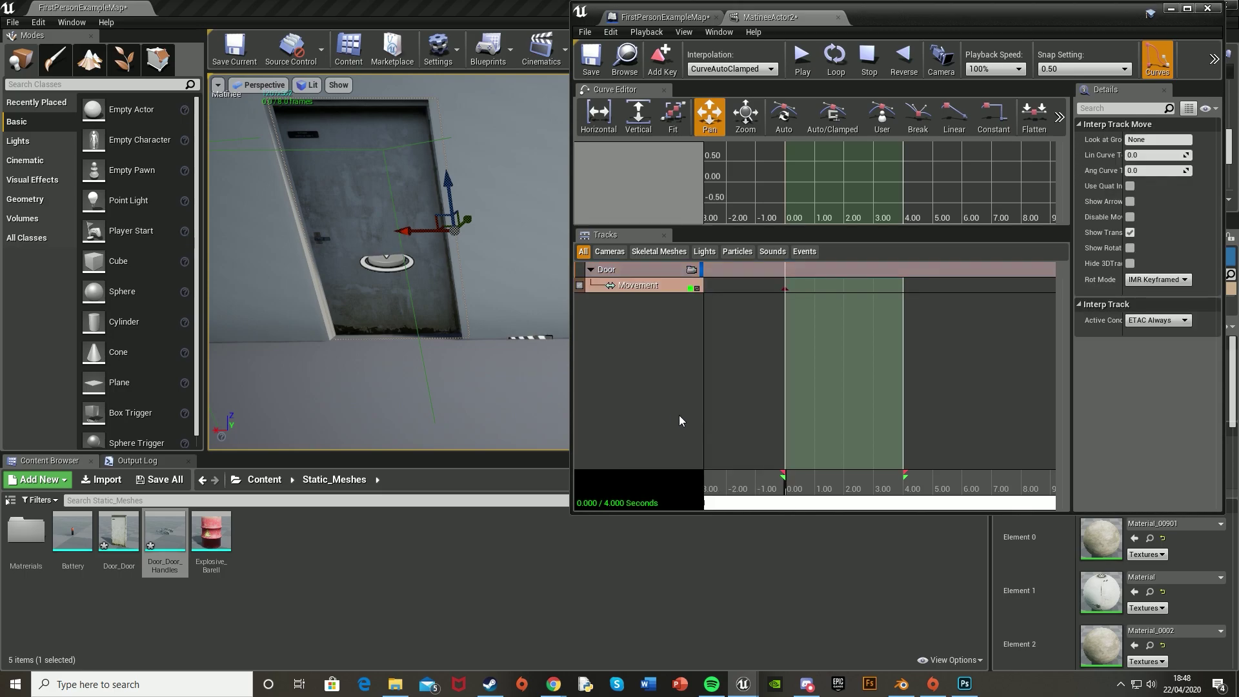
pyautogui.click(815, 489)
pyautogui.click(662, 58)
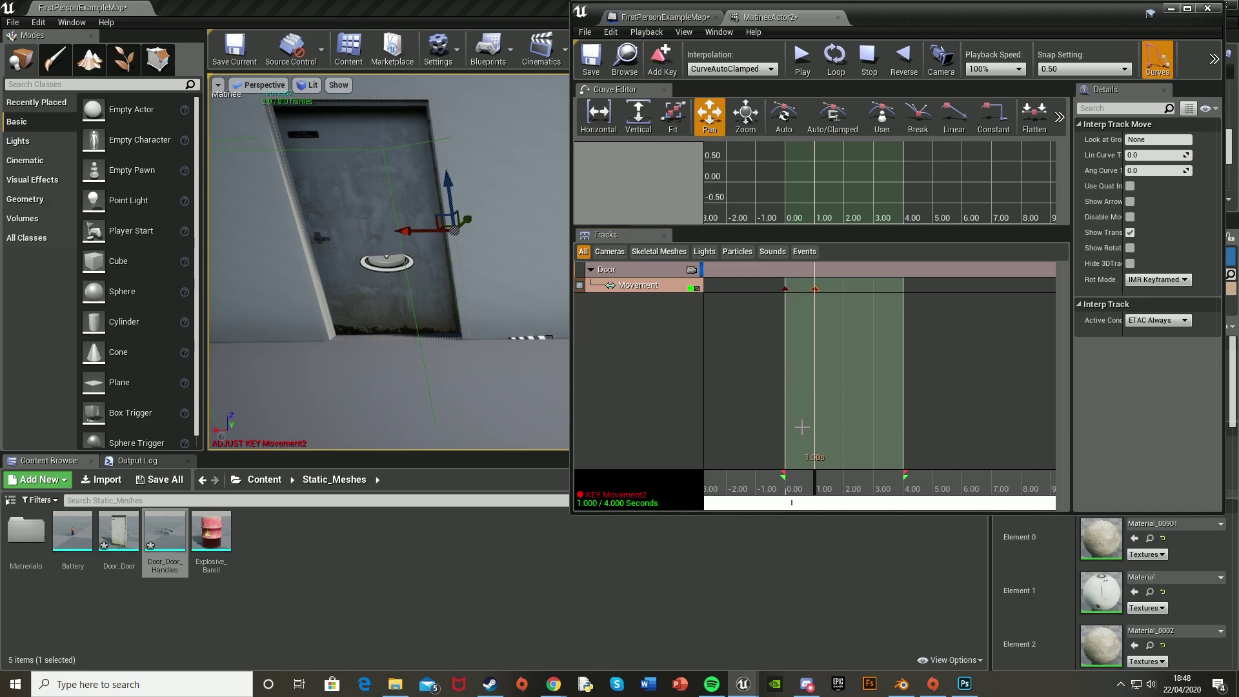
# Step: At 4.00 s, rotate the door about -120 degrees around its vertical axis and add a movement key
pyautogui.moveTo(816, 486); pyautogui.dragTo(954, 481)
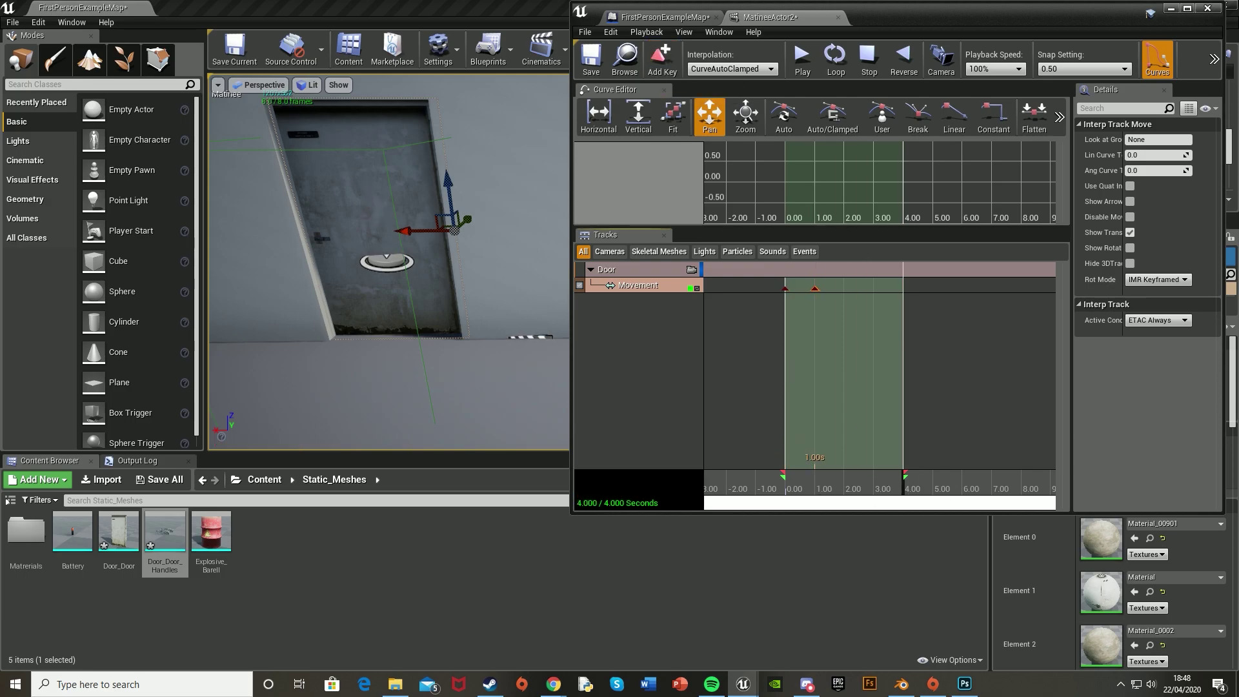
pyautogui.press('e')
pyautogui.moveTo(353, 235); pyautogui.dragTo(361, 303)
pyautogui.moveTo(368, 261); pyautogui.dragTo(386, 261)
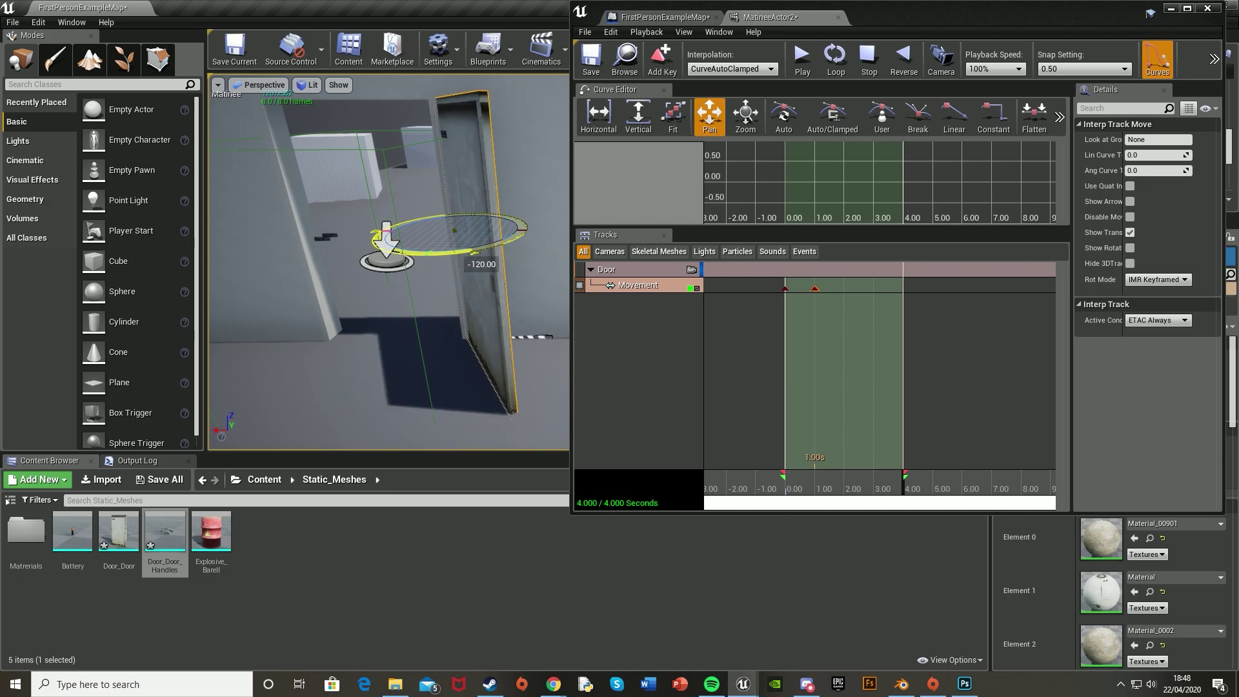
pyautogui.moveTo(452, 290); pyautogui.dragTo(474, 271, button='right')
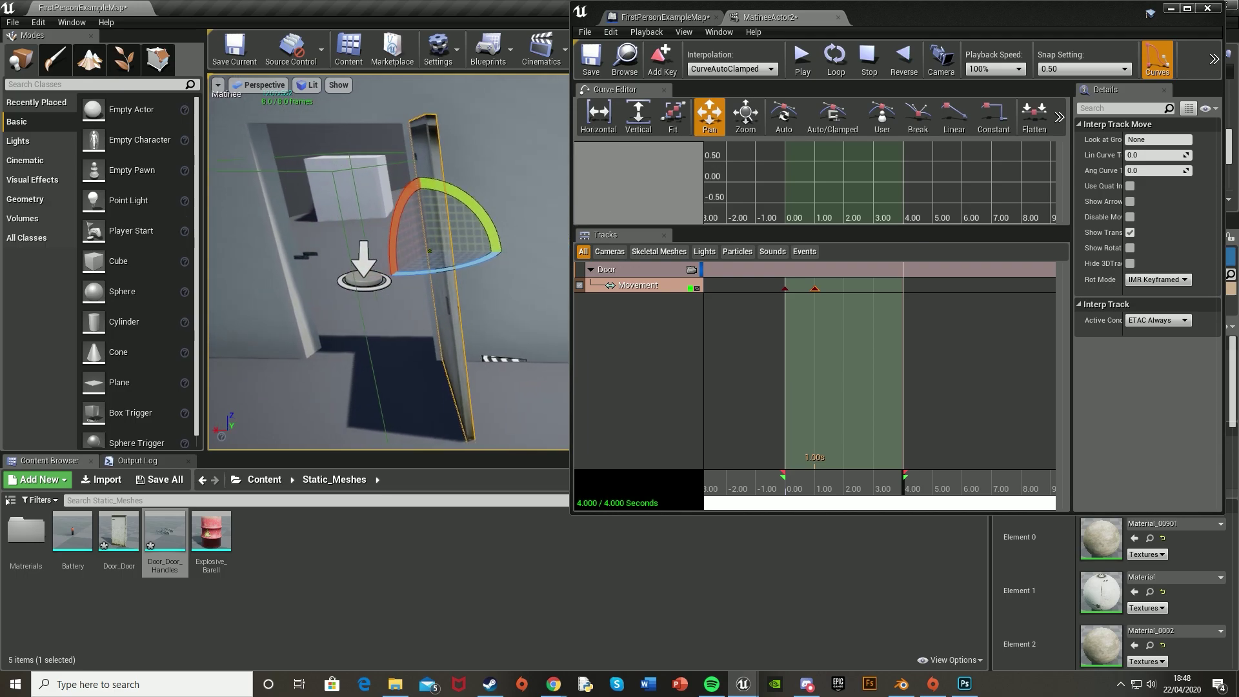
pyautogui.click(661, 54)
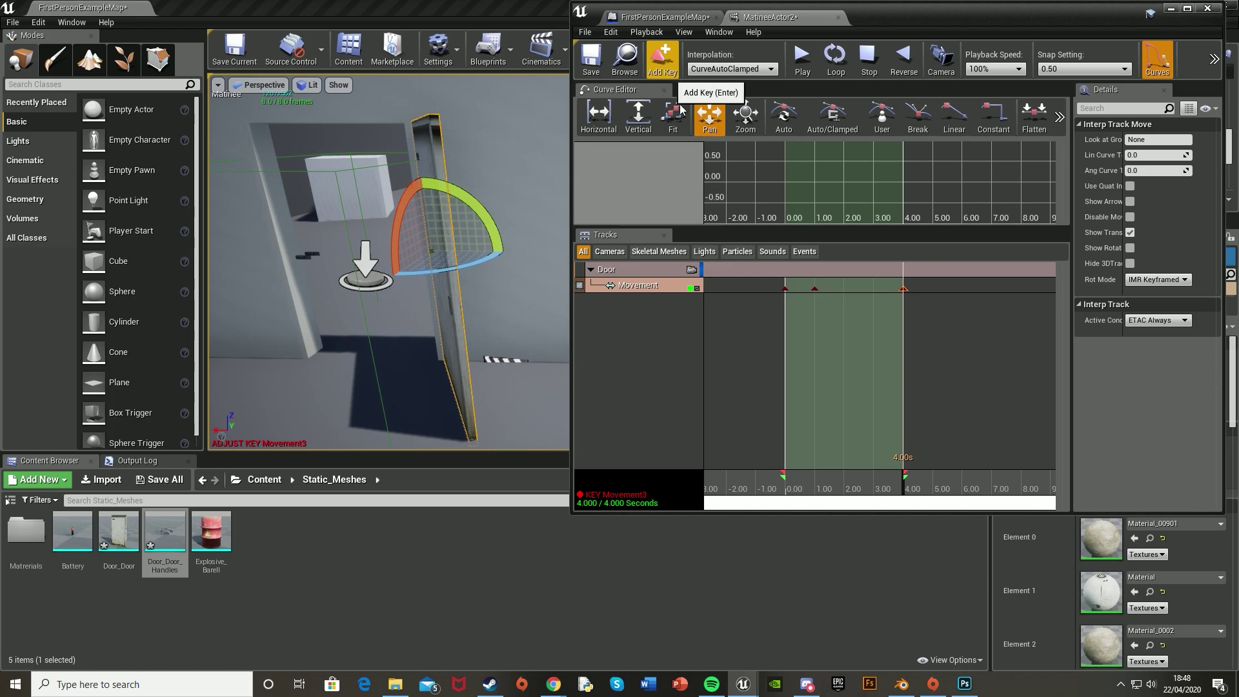
# Step: Preview the door animation, save the map with Matinee closed, and return to the level viewport
pyautogui.click(804, 67)
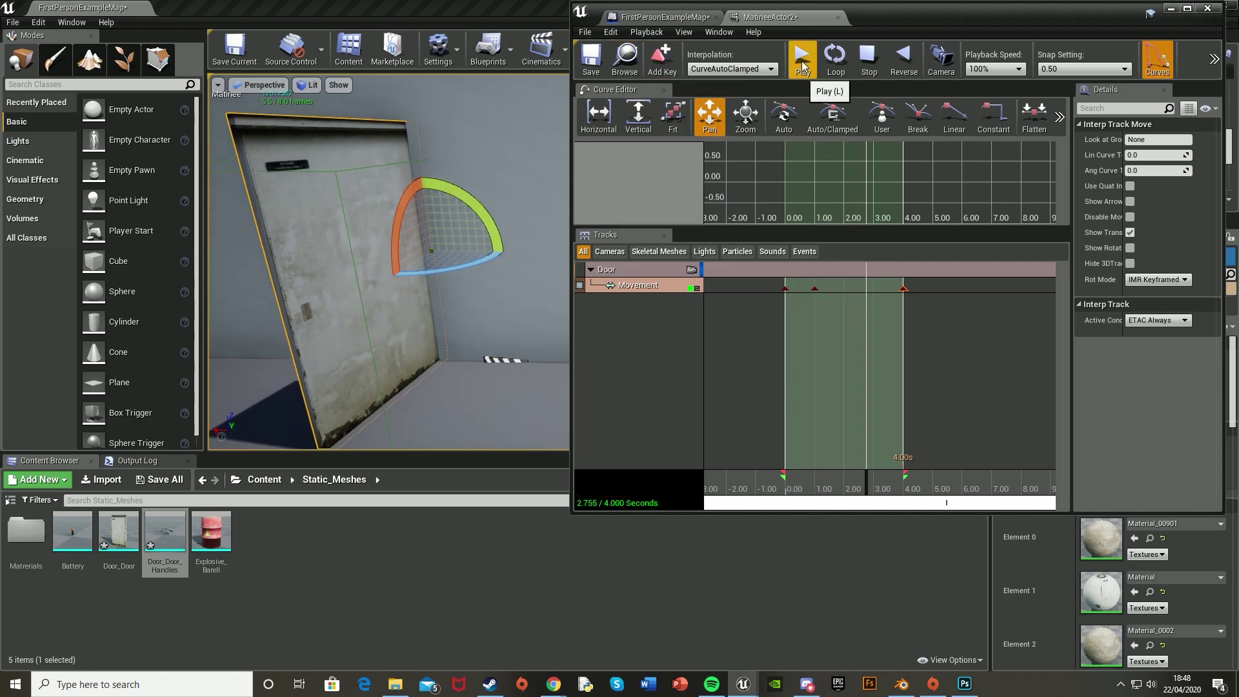
pyautogui.click(592, 58)
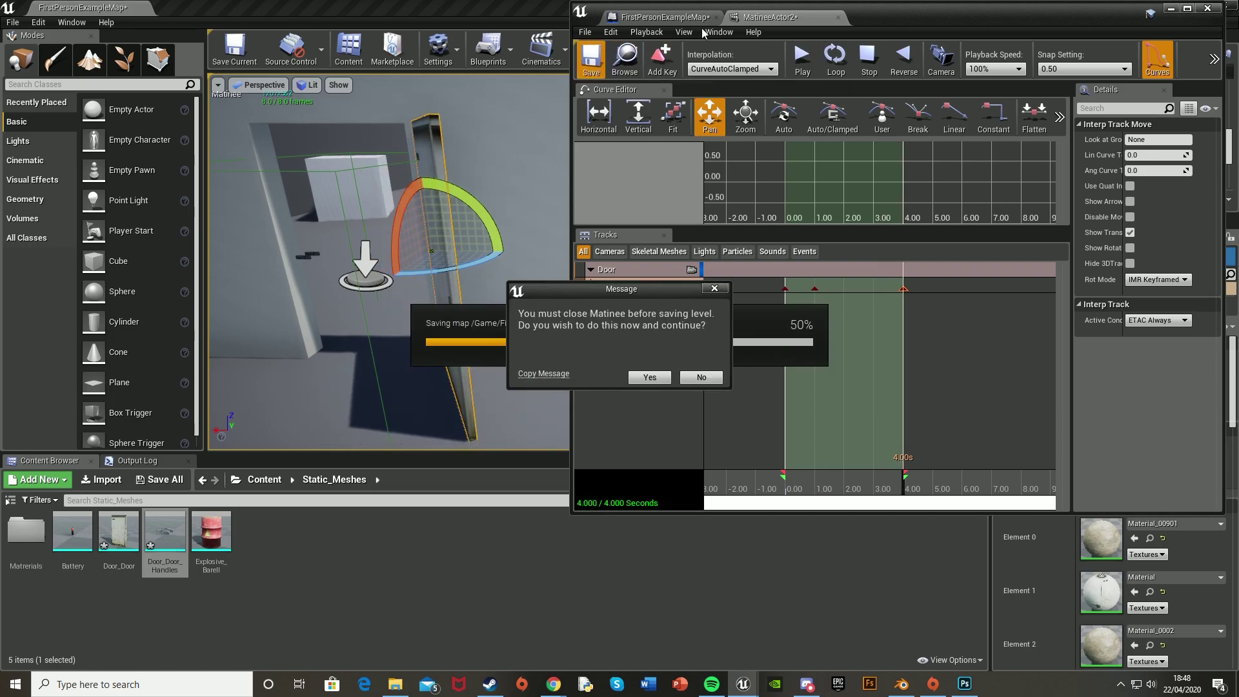
pyautogui.click(649, 377)
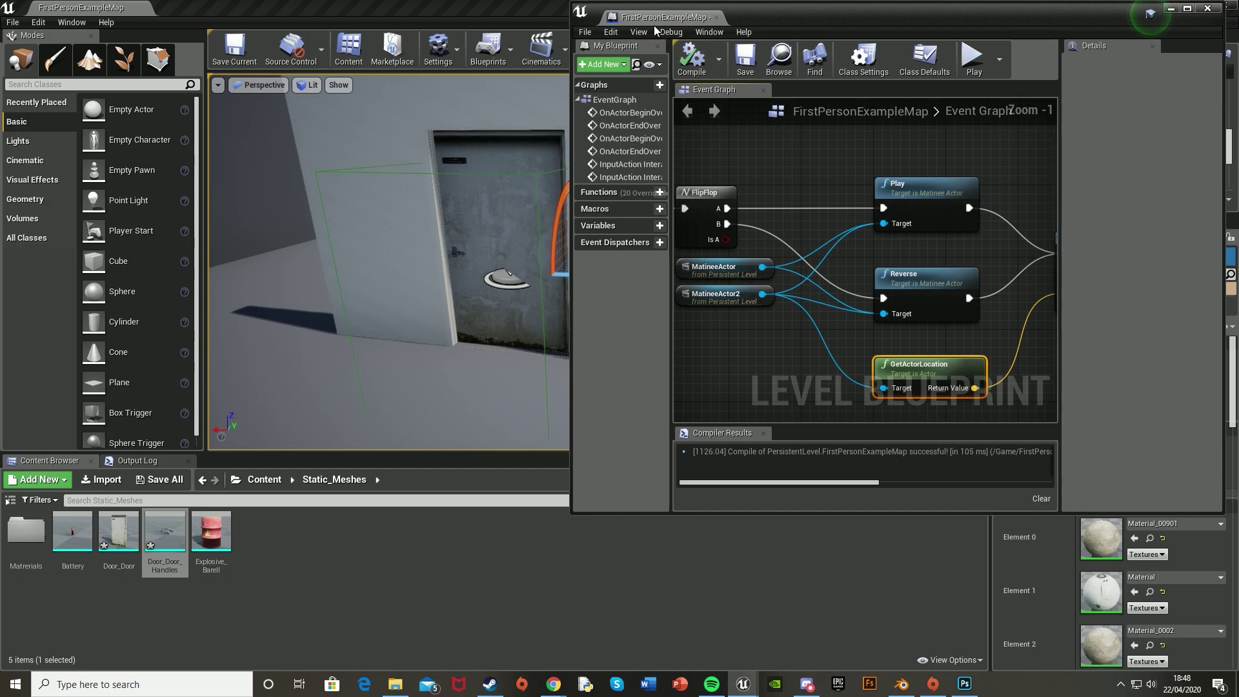
pyautogui.click(1171, 10)
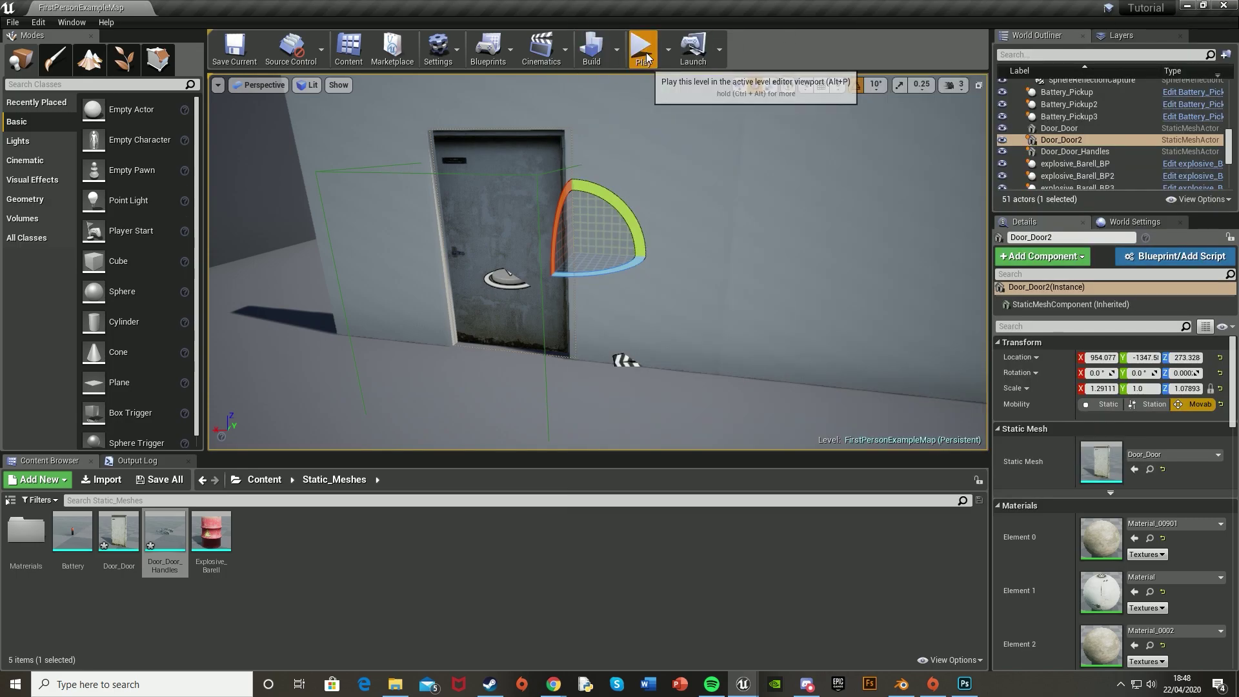
# Step: Play the level, open the door with the Interact input, and examine the door and handles during the swing
pyautogui.click(639, 52)
pyautogui.press('w')
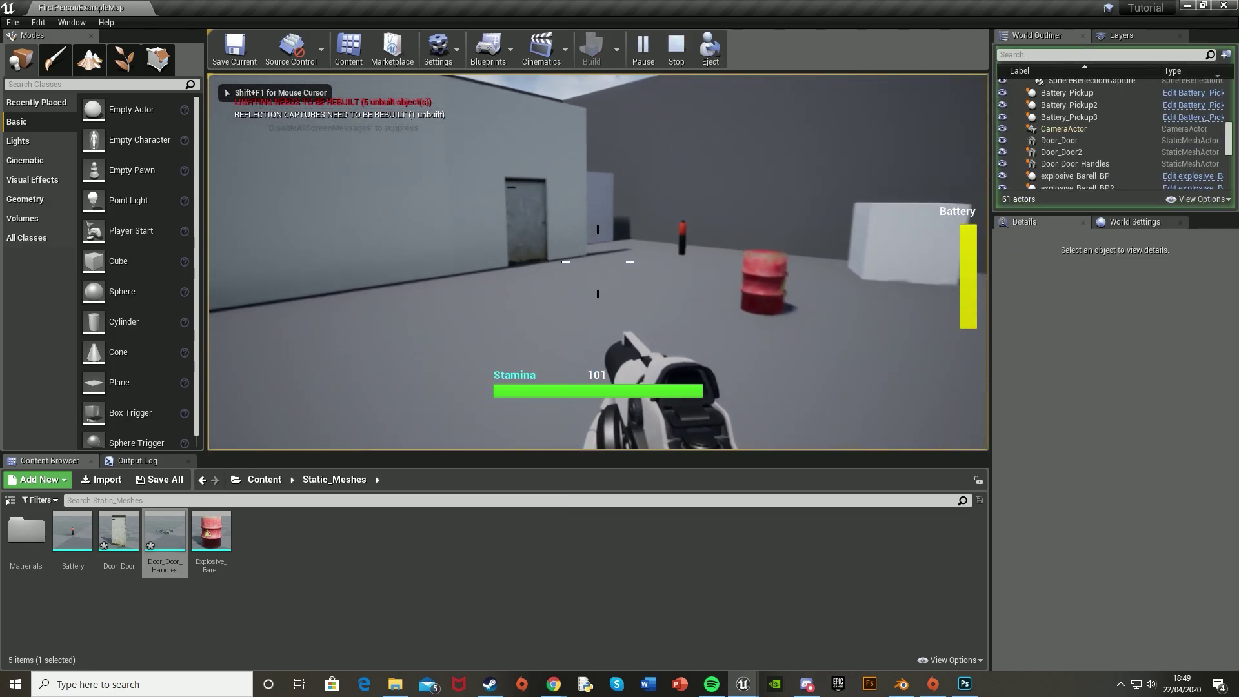
pyautogui.press('w')
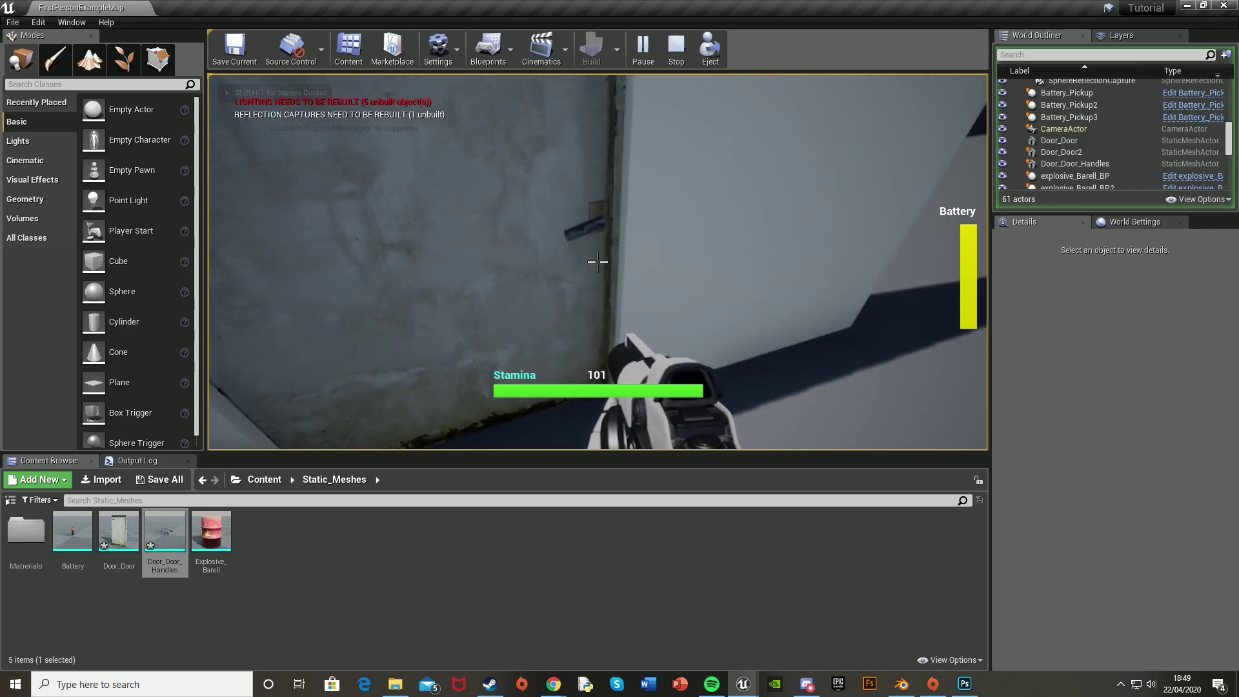
pyautogui.press('e')
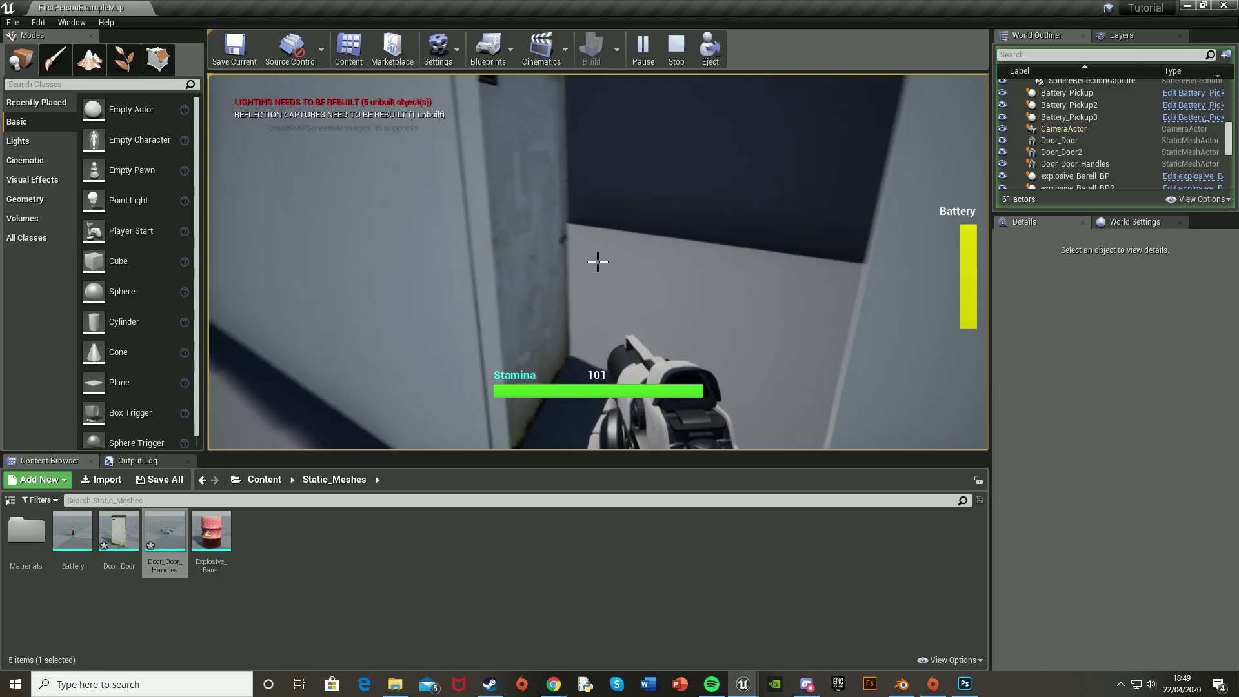
pyautogui.press('w')
pyautogui.press('s')
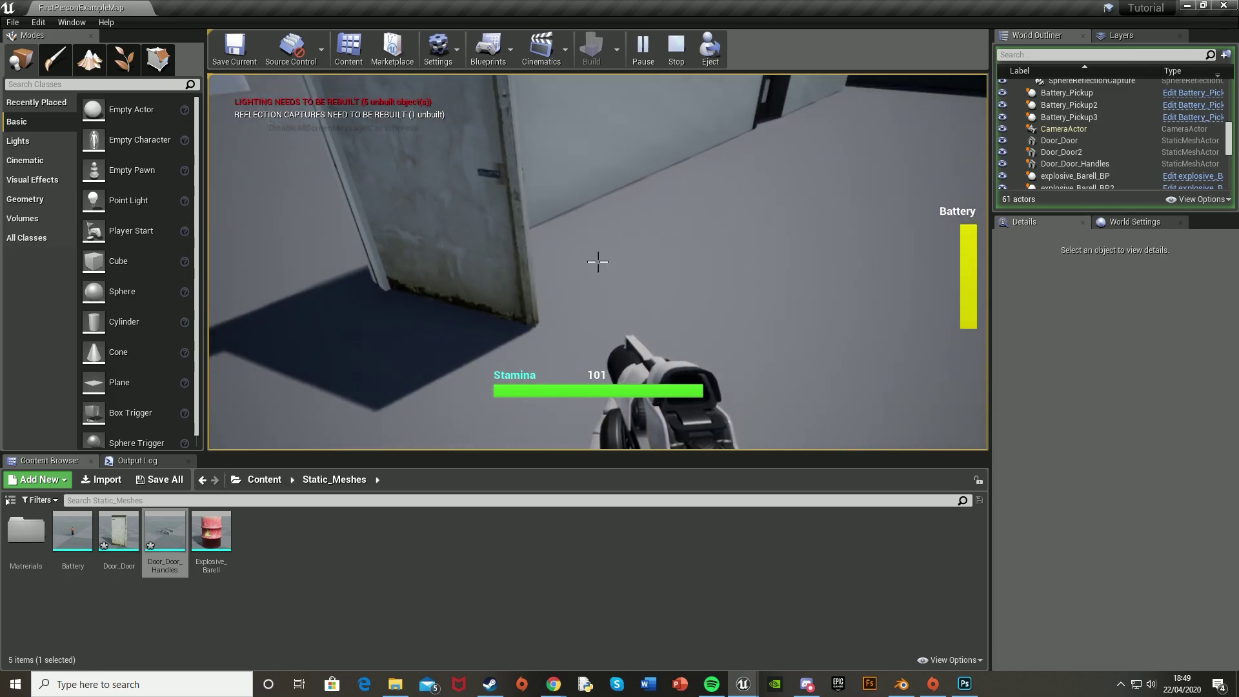
pyautogui.press('s')
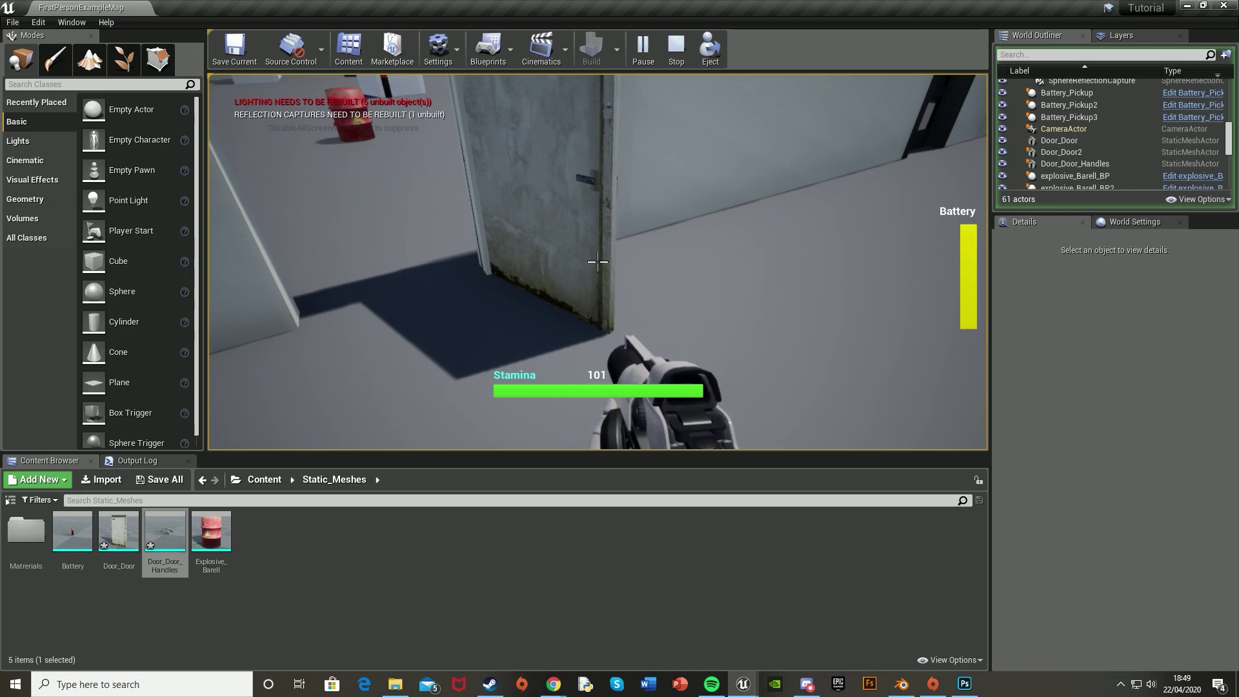
# Step: Walk around the door and trigger it again with the Interact input to check the handles from both sides
pyautogui.press('w')
pyautogui.press('d')
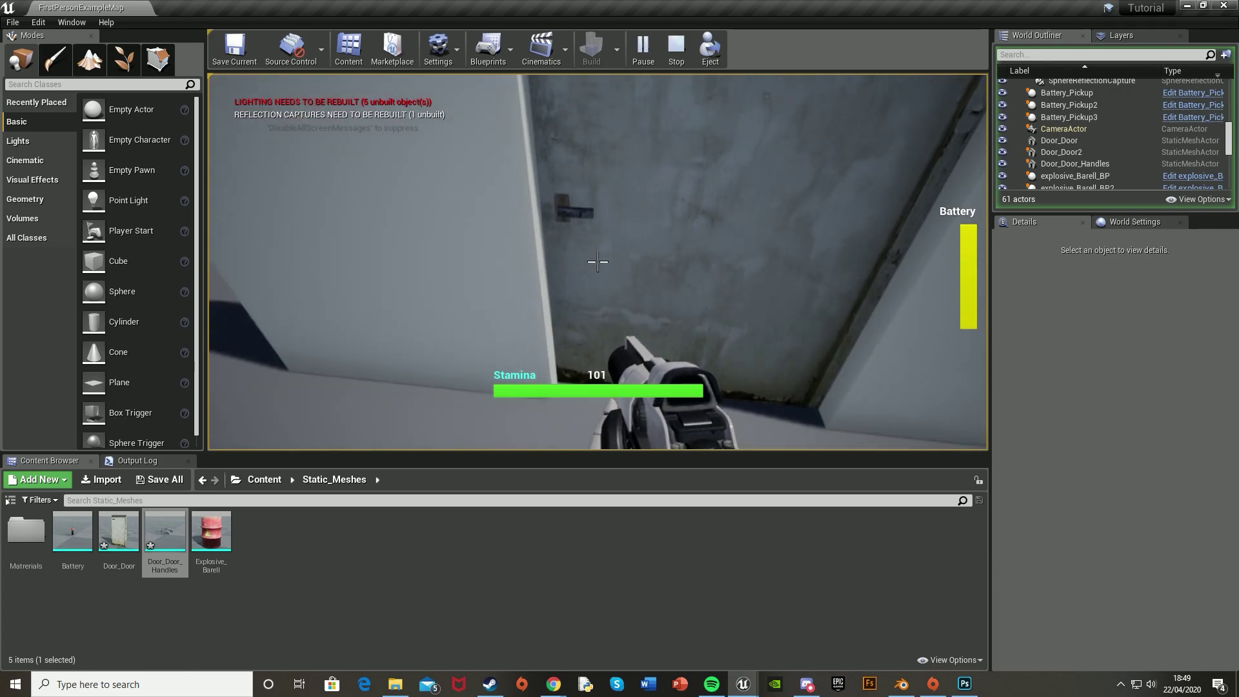
pyautogui.press('s')
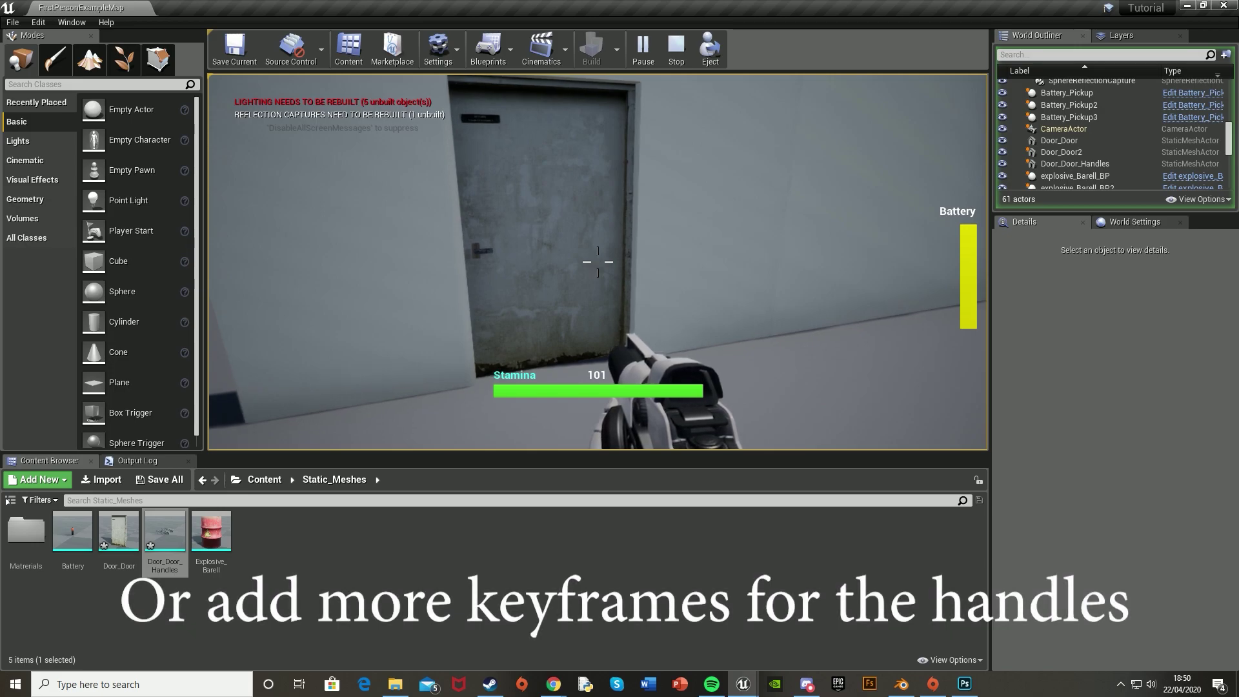
pyautogui.press('e')
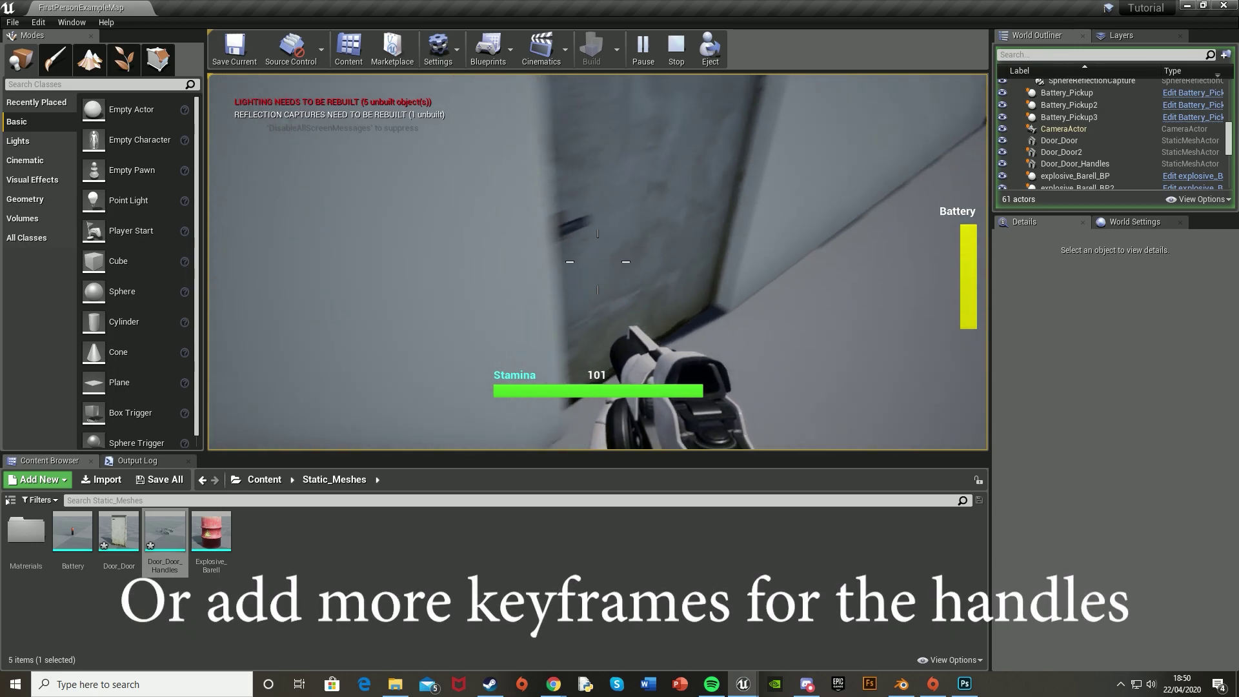
pyautogui.press('a')
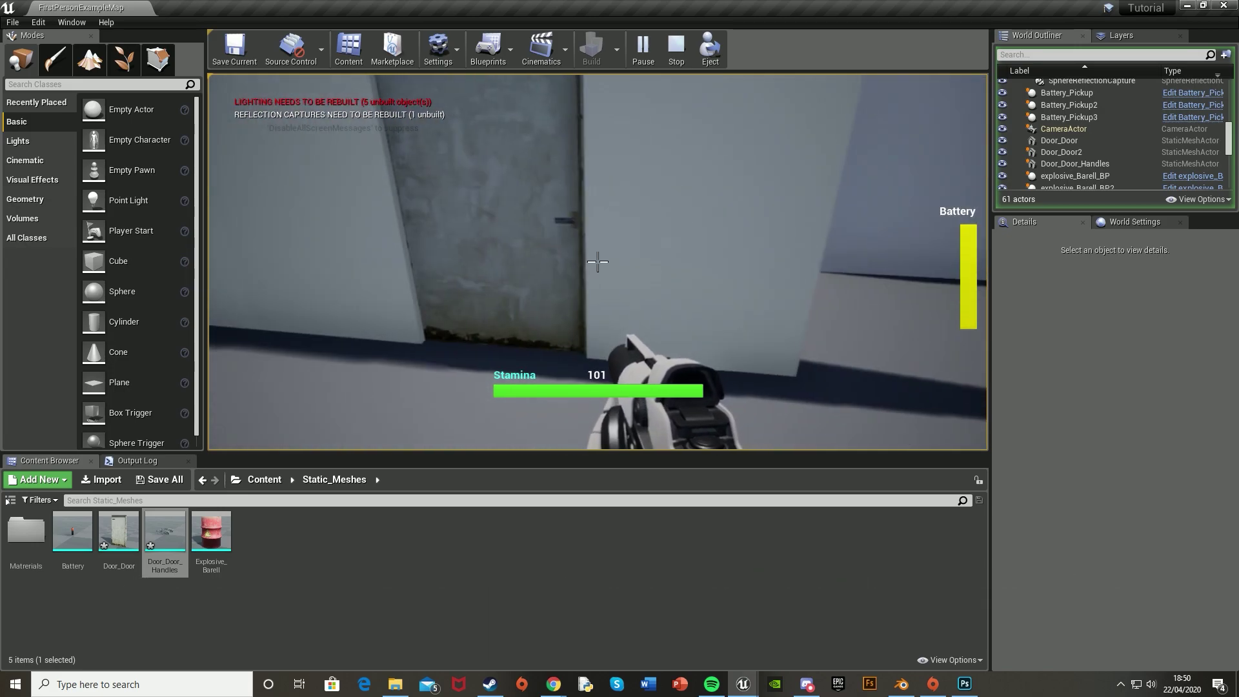